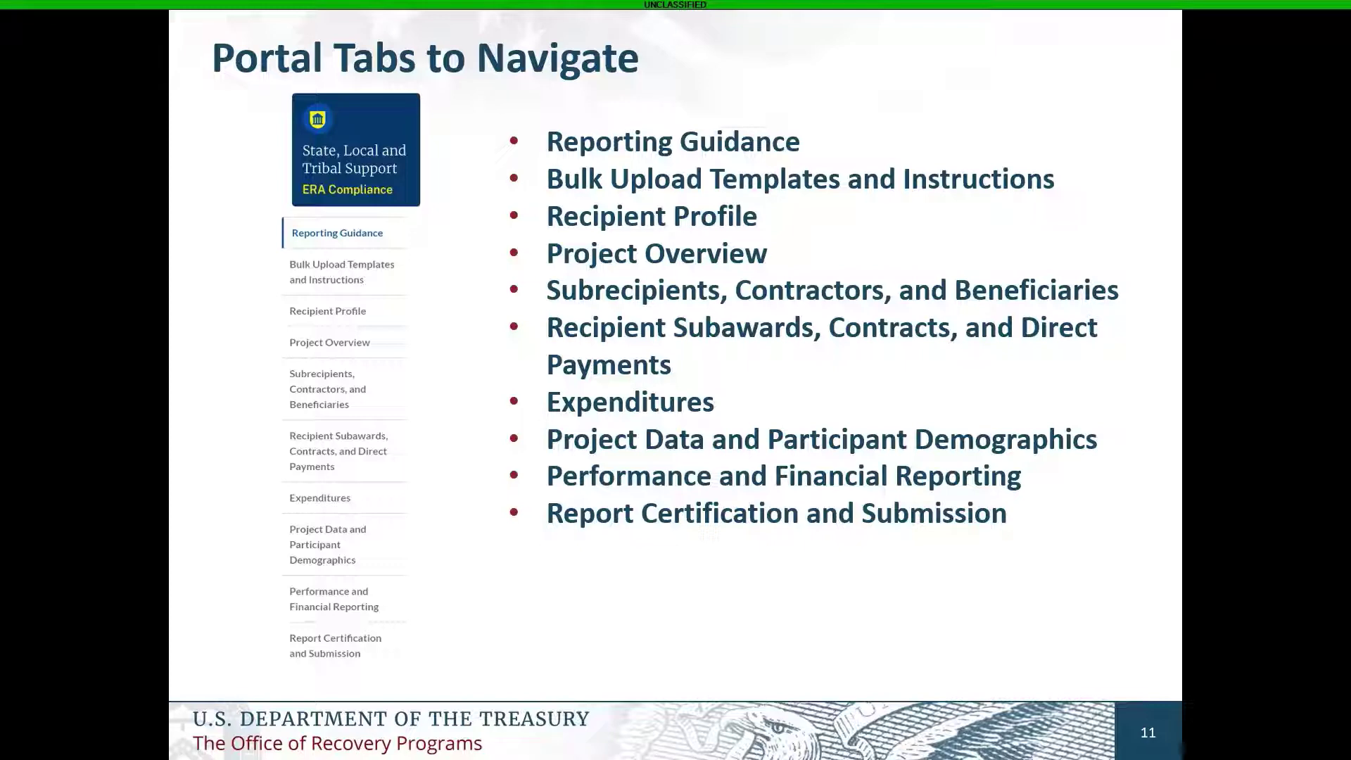
# Go to the State, Local, and Tribal Support page listing the SLFRF, ERA, HAF and CPF programs.
pyautogui.press('Right')
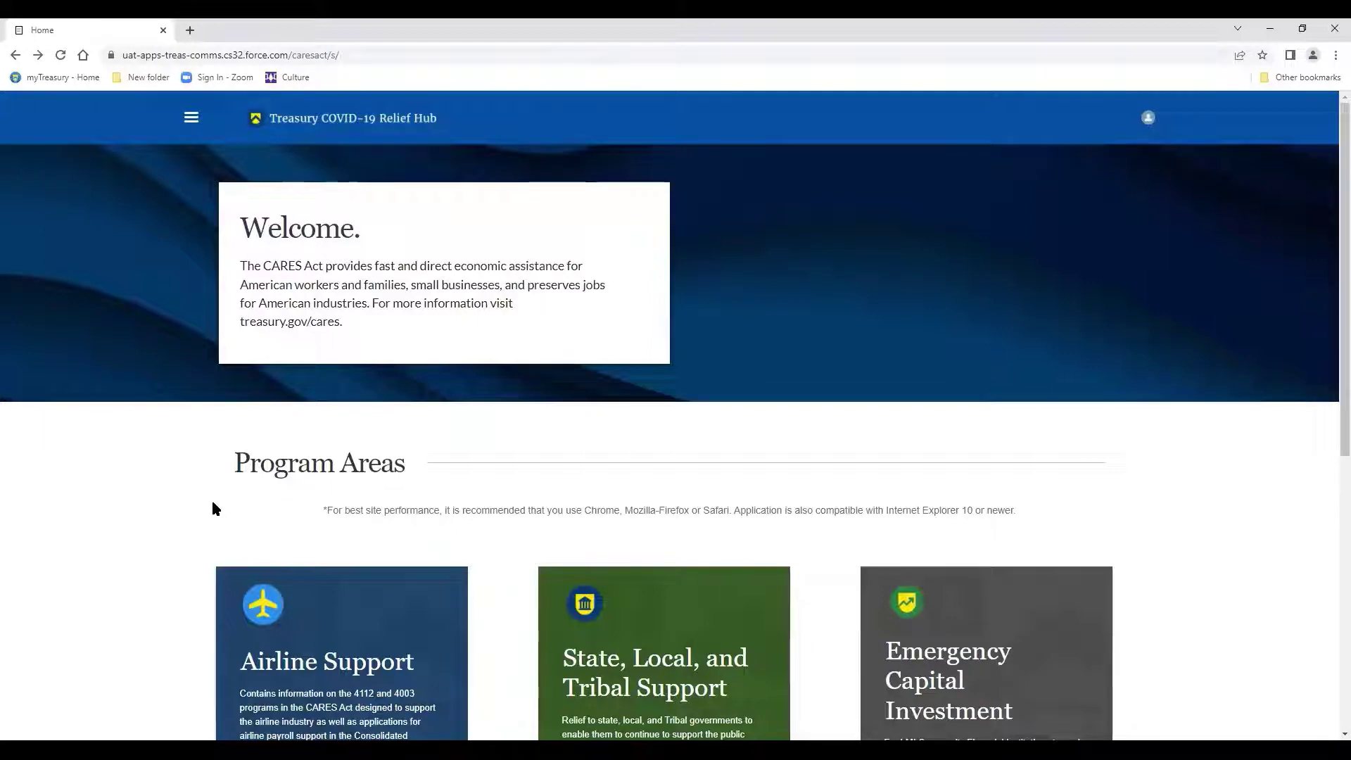
pyautogui.scroll(-1, 213, 502)
pyautogui.scroll(-2, 213, 507)
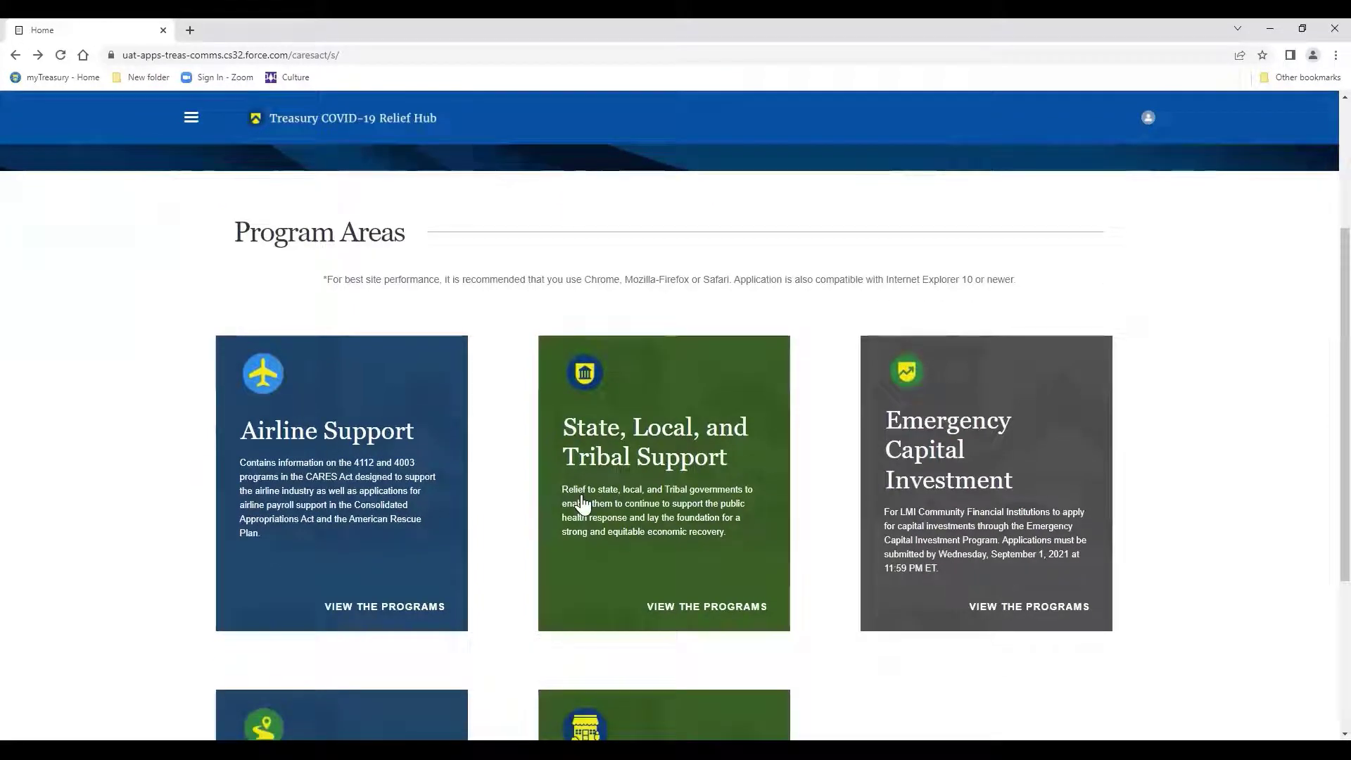
pyautogui.click(582, 495)
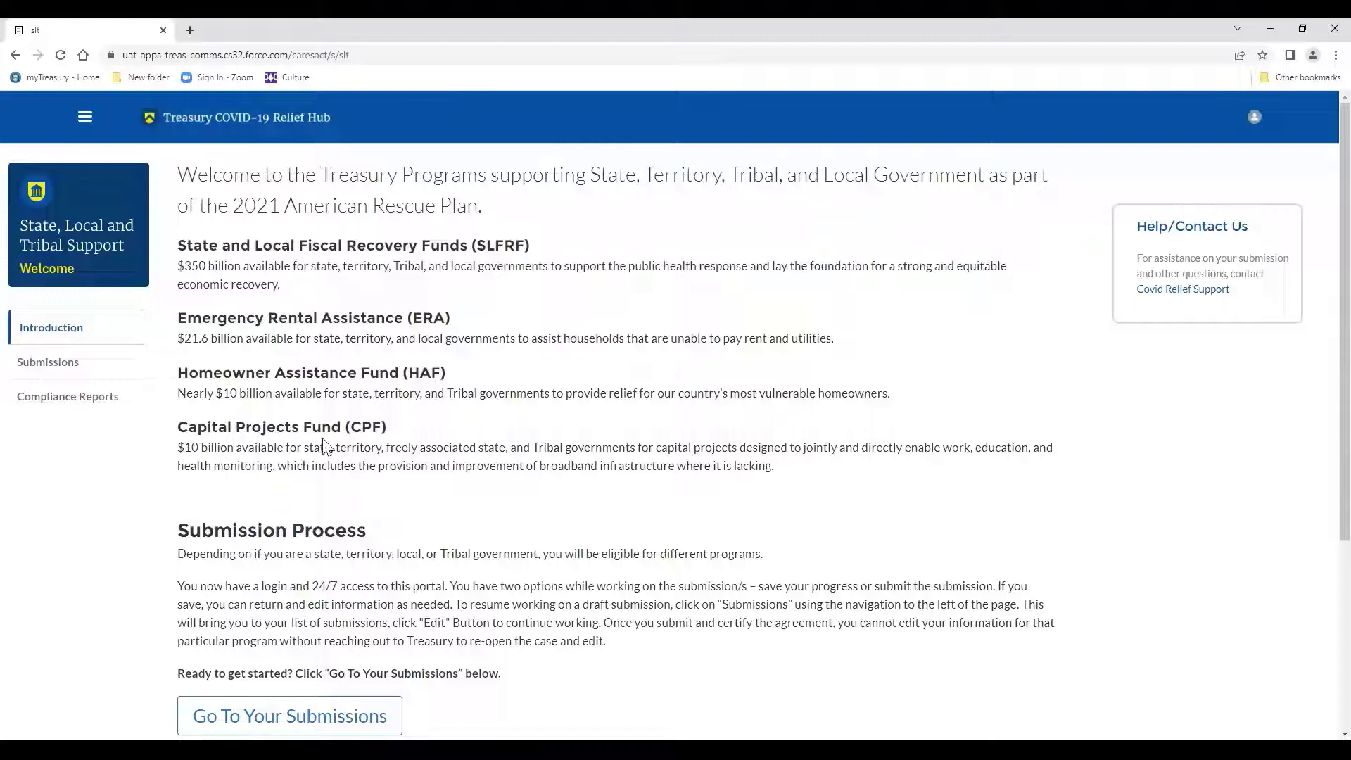
# List the compliance reports and pick the ERA Tribal Quarter 1 2022 report for editing.
pyautogui.click(77, 407)
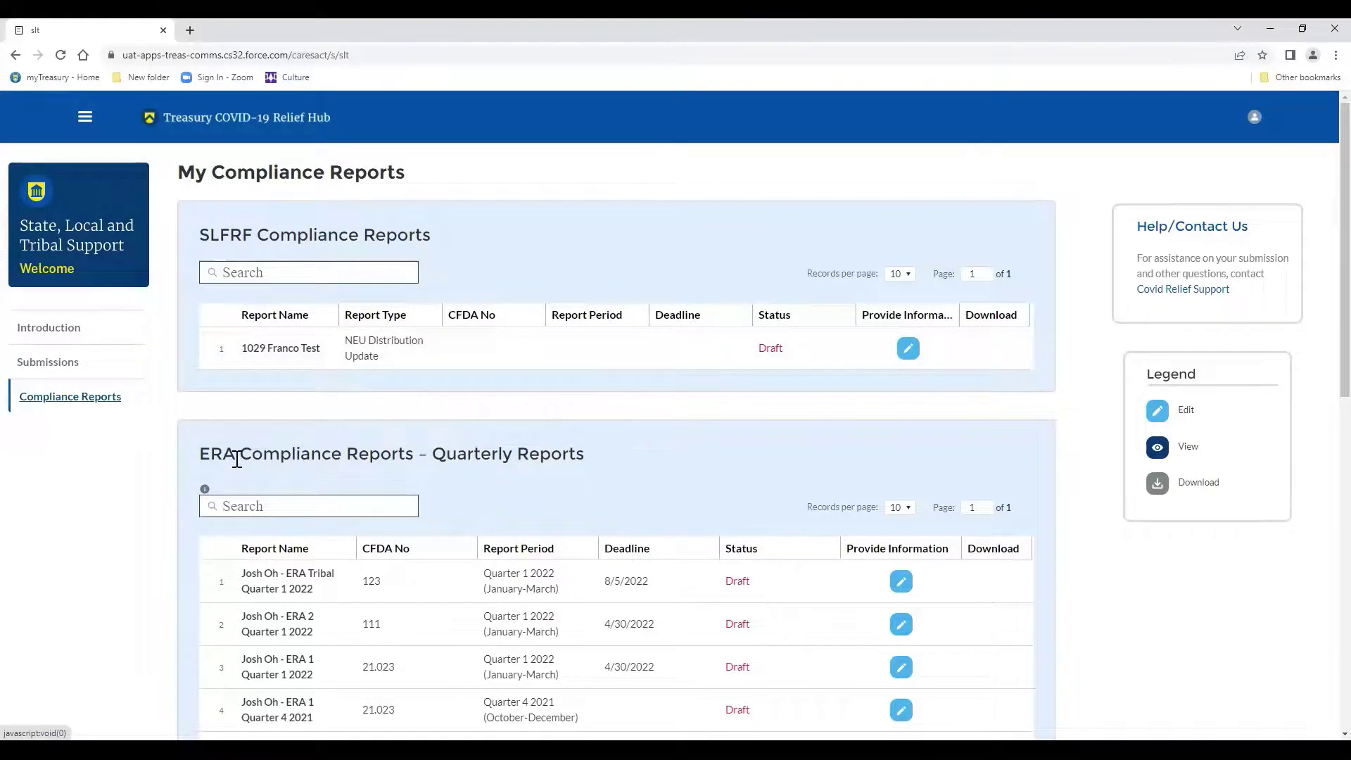
pyautogui.scroll(-1, 237, 459)
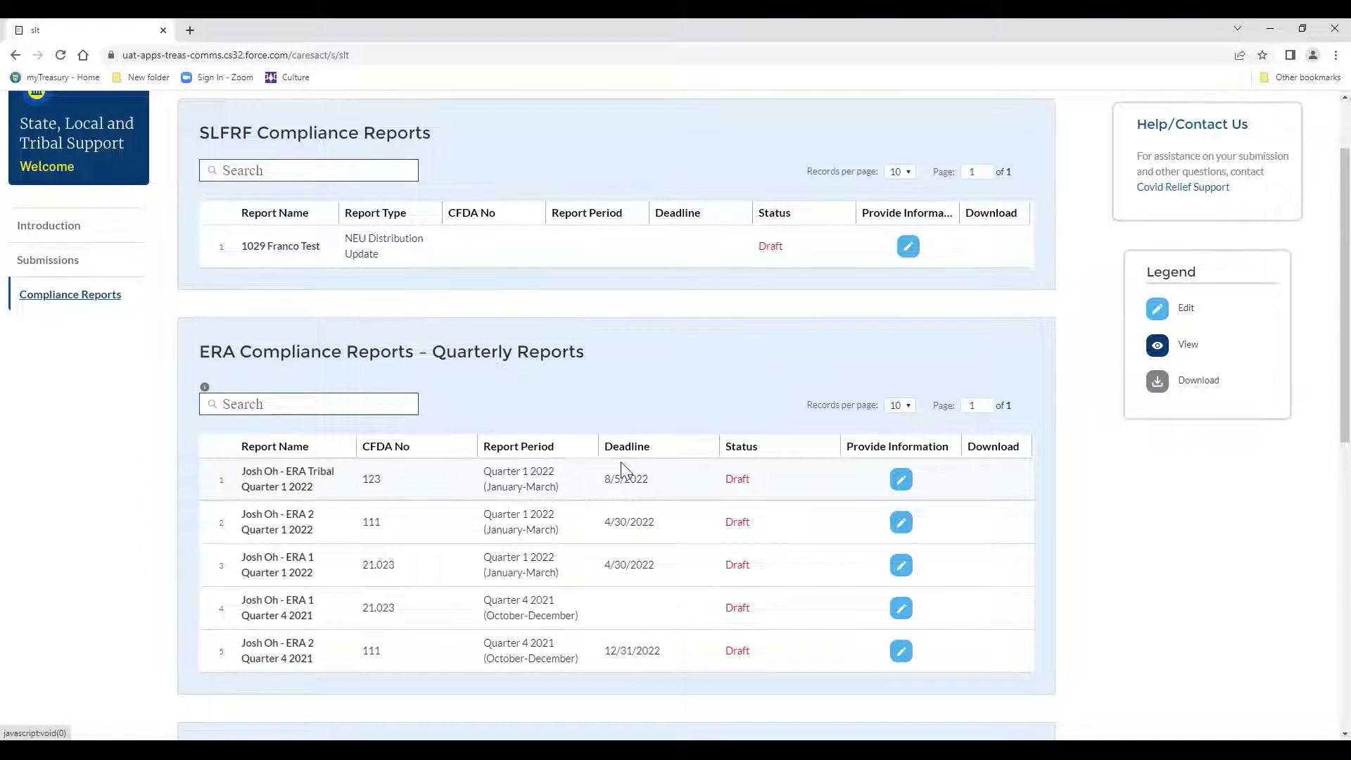
pyautogui.click(902, 480)
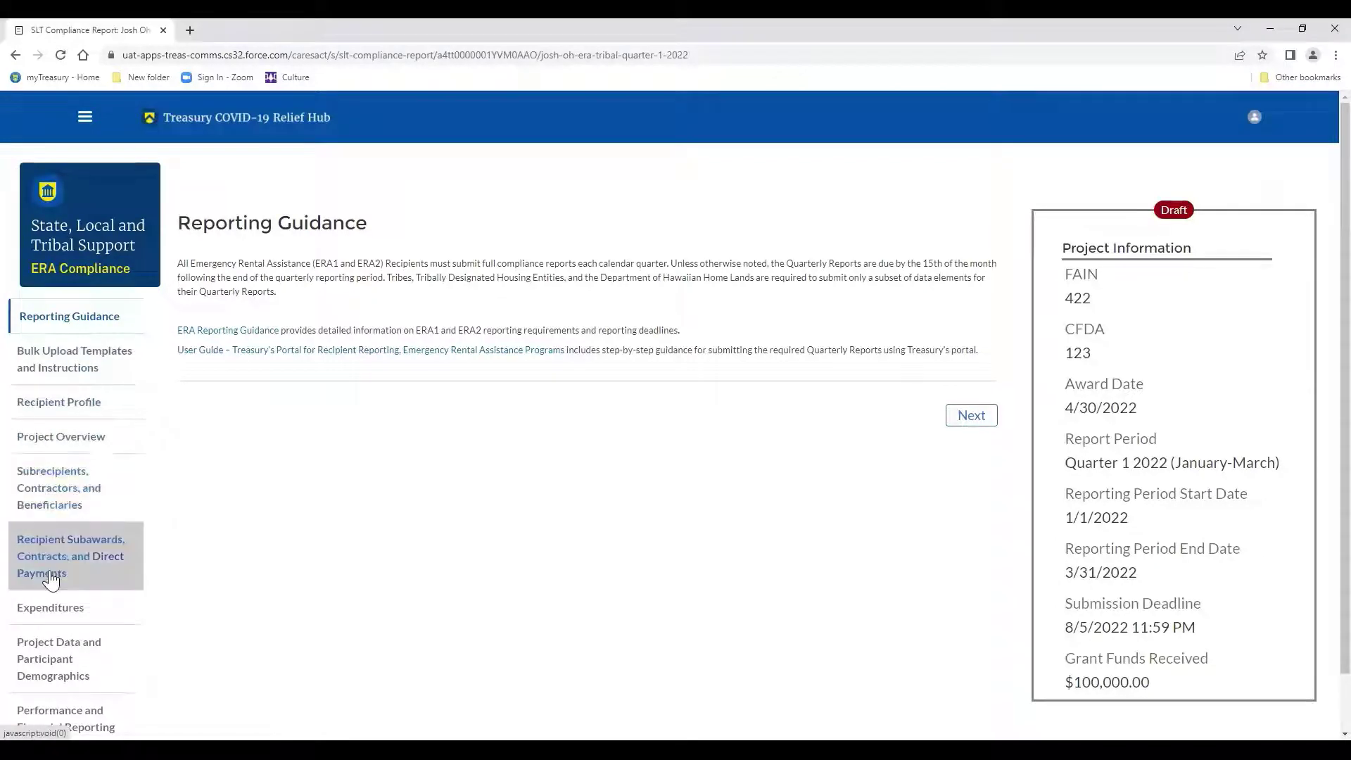
# Look over the ERA Tribal Quarter 1 2022 draft's tab list on its Reporting Guidance page.
pyautogui.scroll(-1, 50, 698)
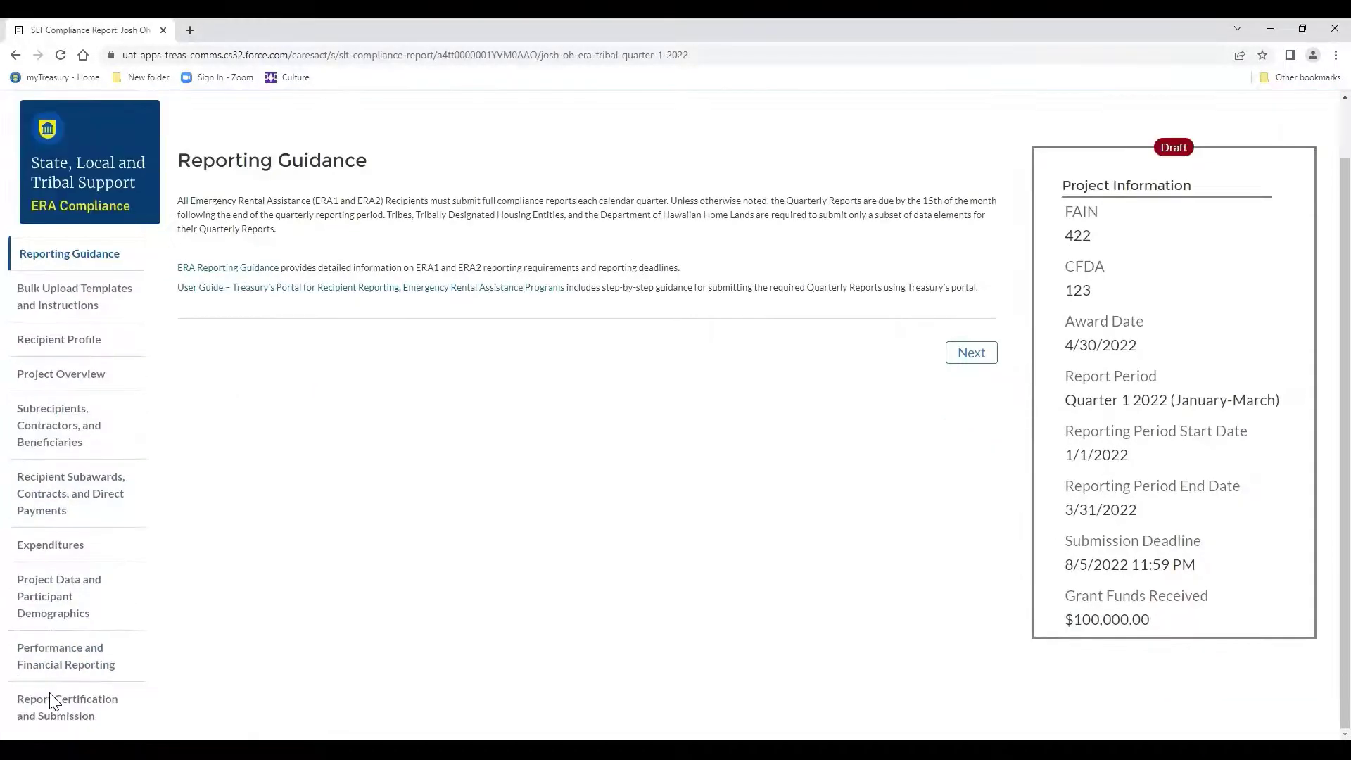
pyautogui.scroll(1, 50, 701)
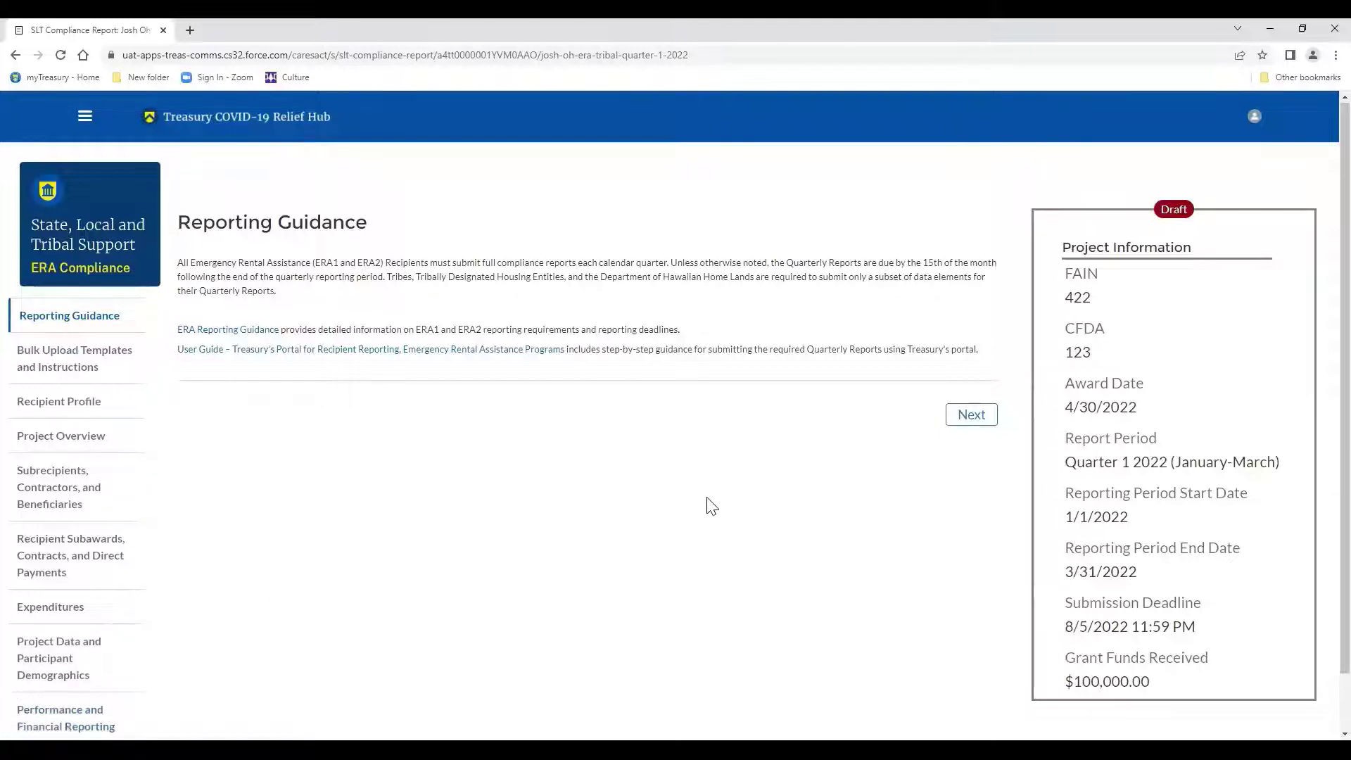
# Advance the report to Bulk Upload Templates and Instructions and review its five 3/31/2022 templates.
pyautogui.click(990, 420)
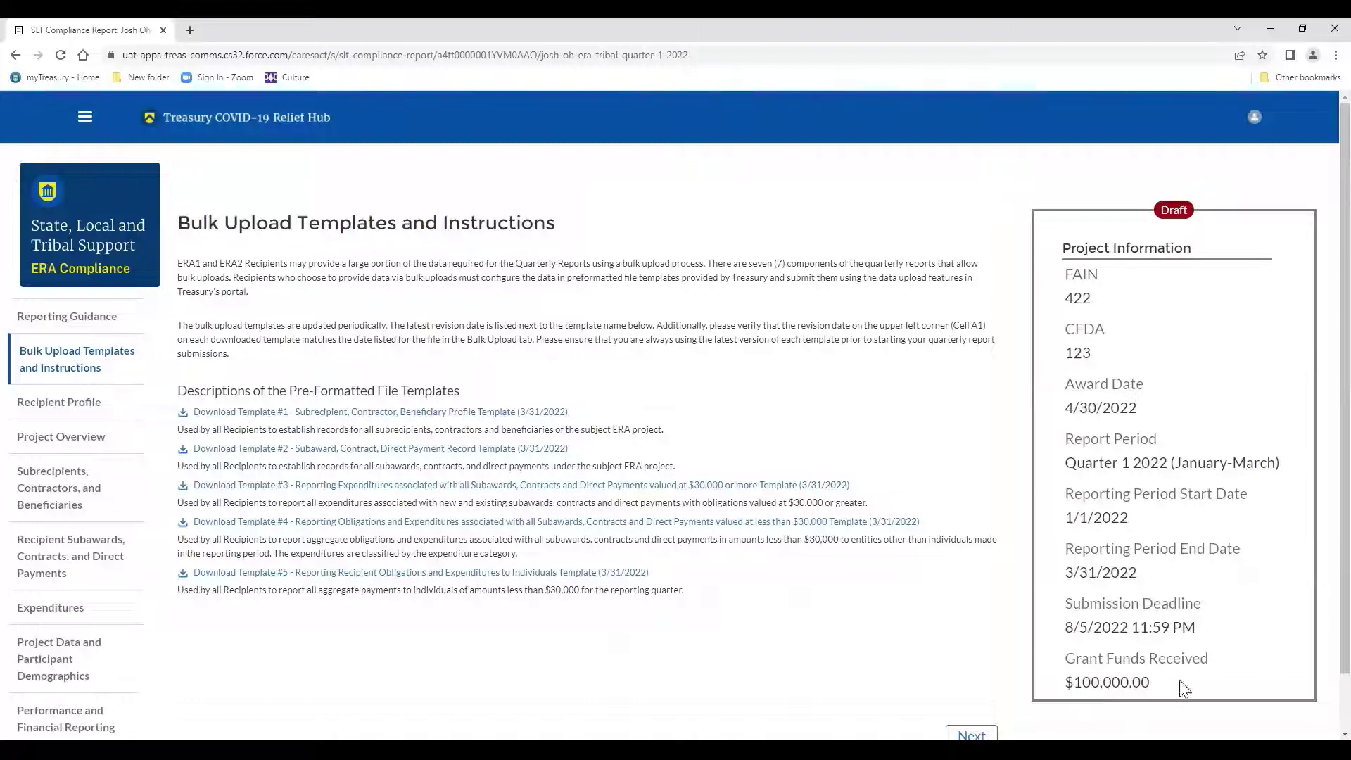
pyautogui.scroll(-1, 1114, 674)
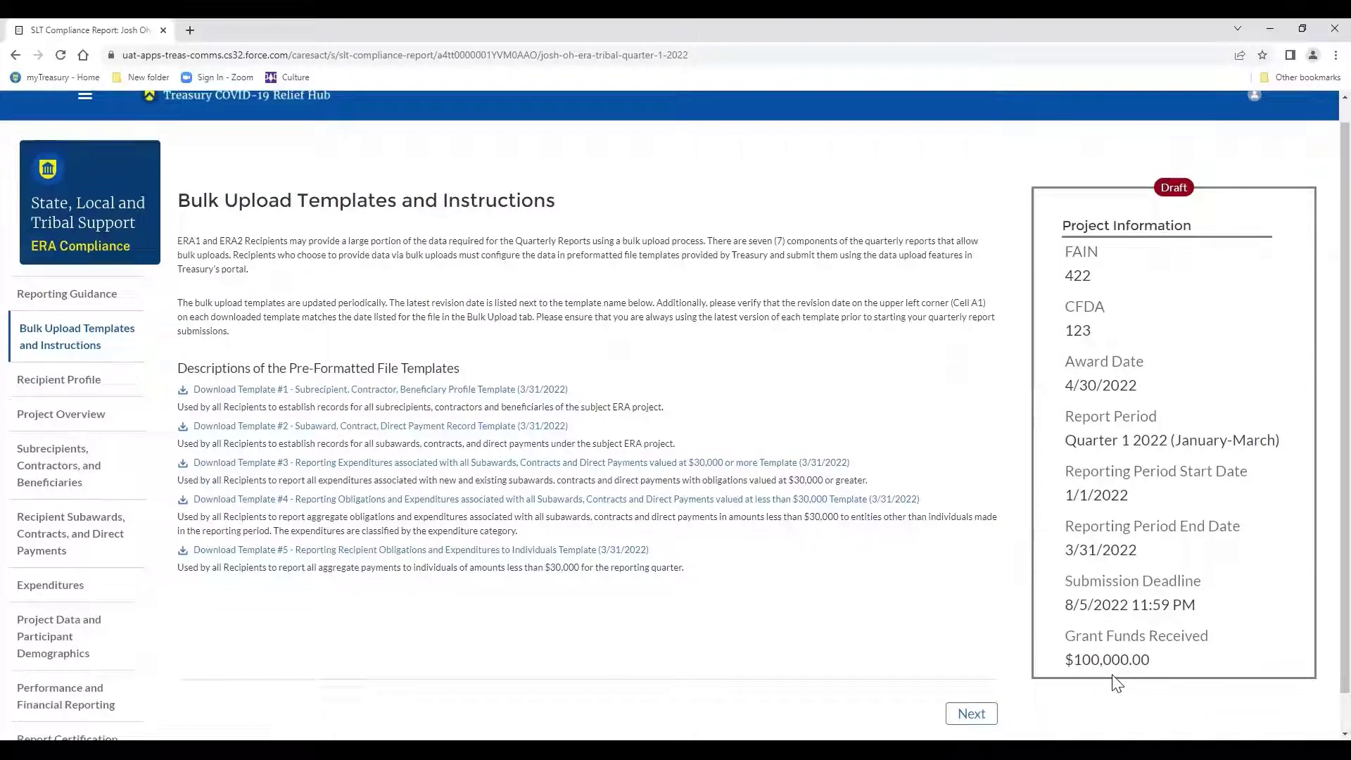
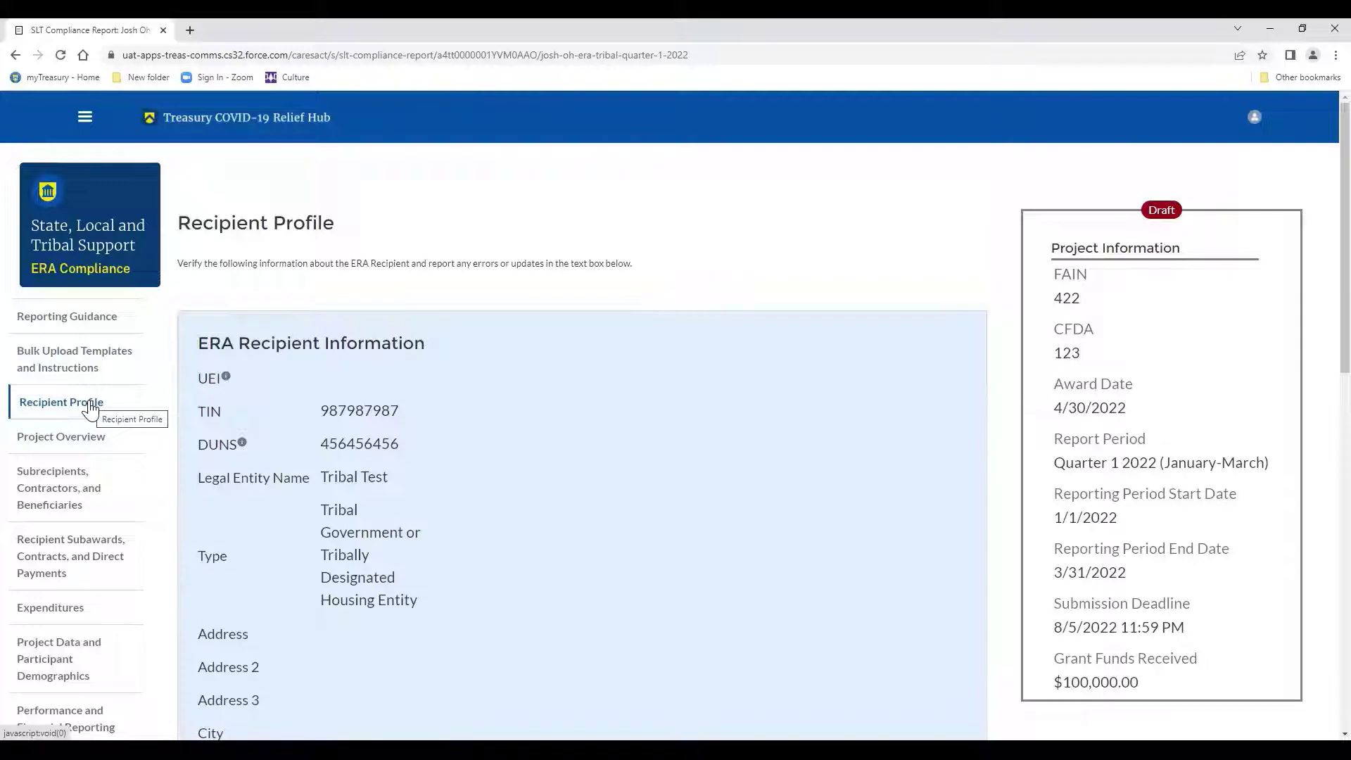
pyautogui.scroll(-2, 90, 409)
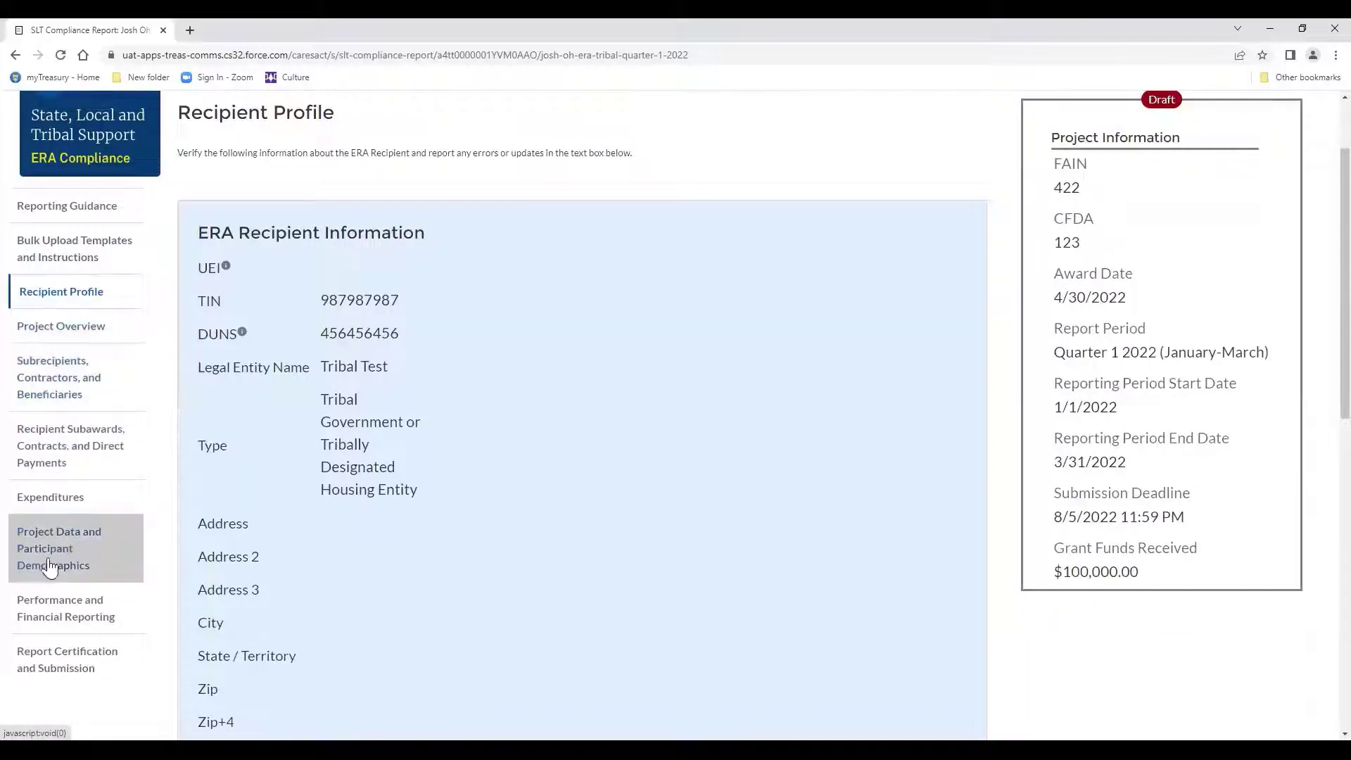
pyautogui.click(36, 248)
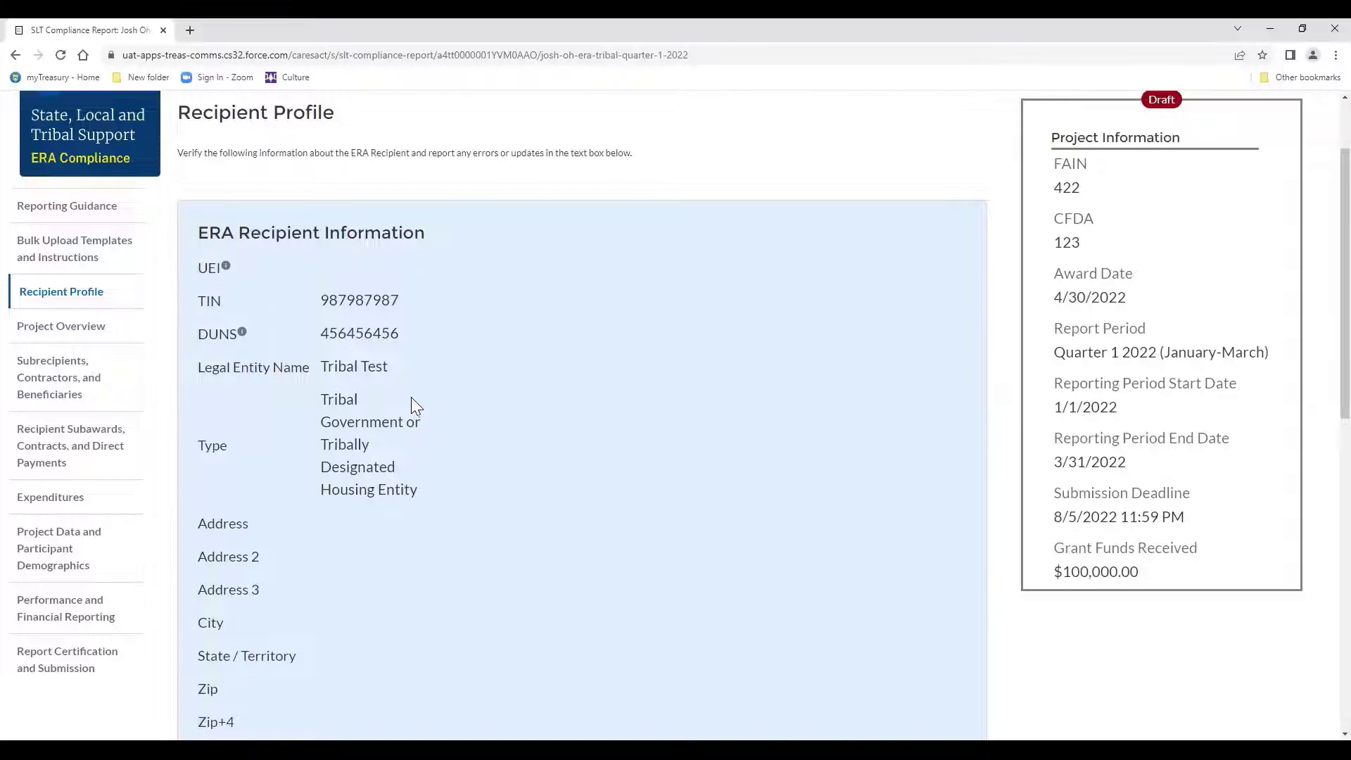
pyautogui.scroll(-2, 402, 434)
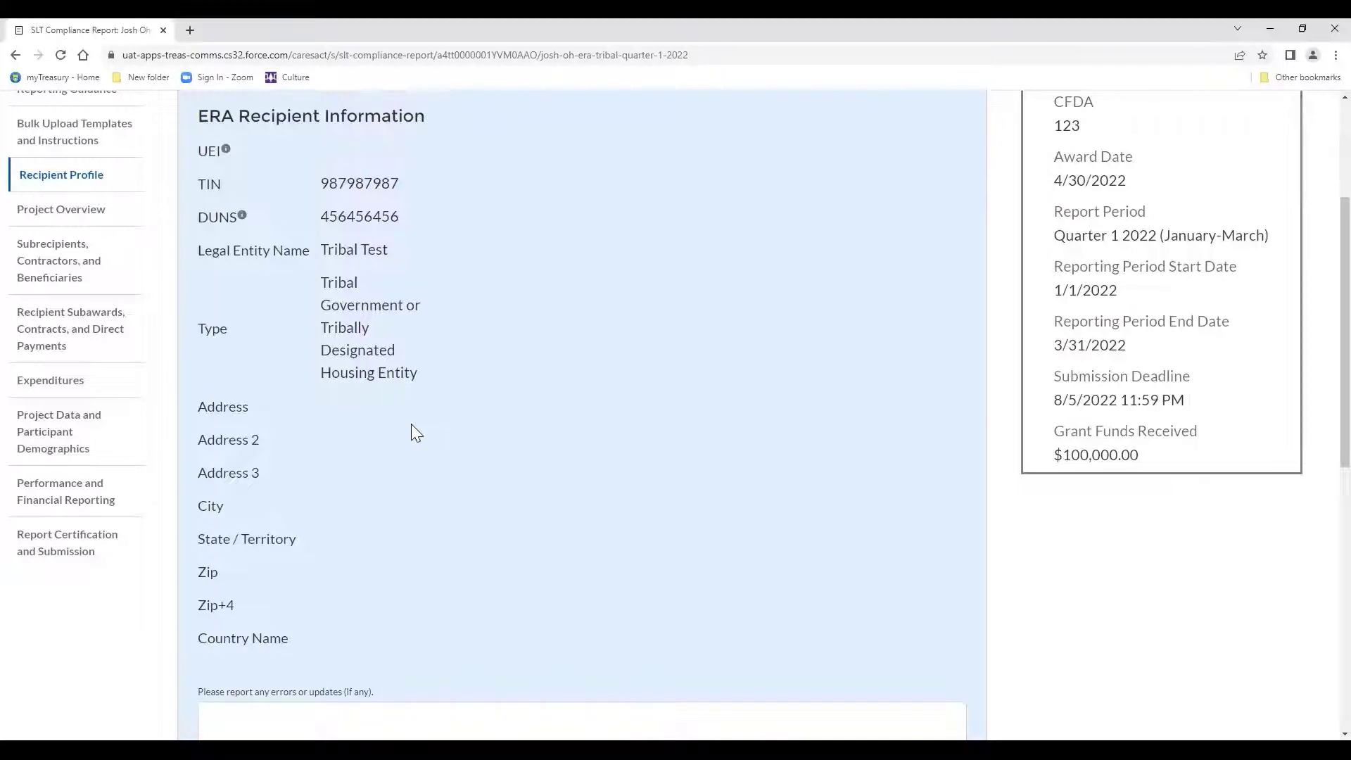
pyautogui.scroll(-2, 541, 450)
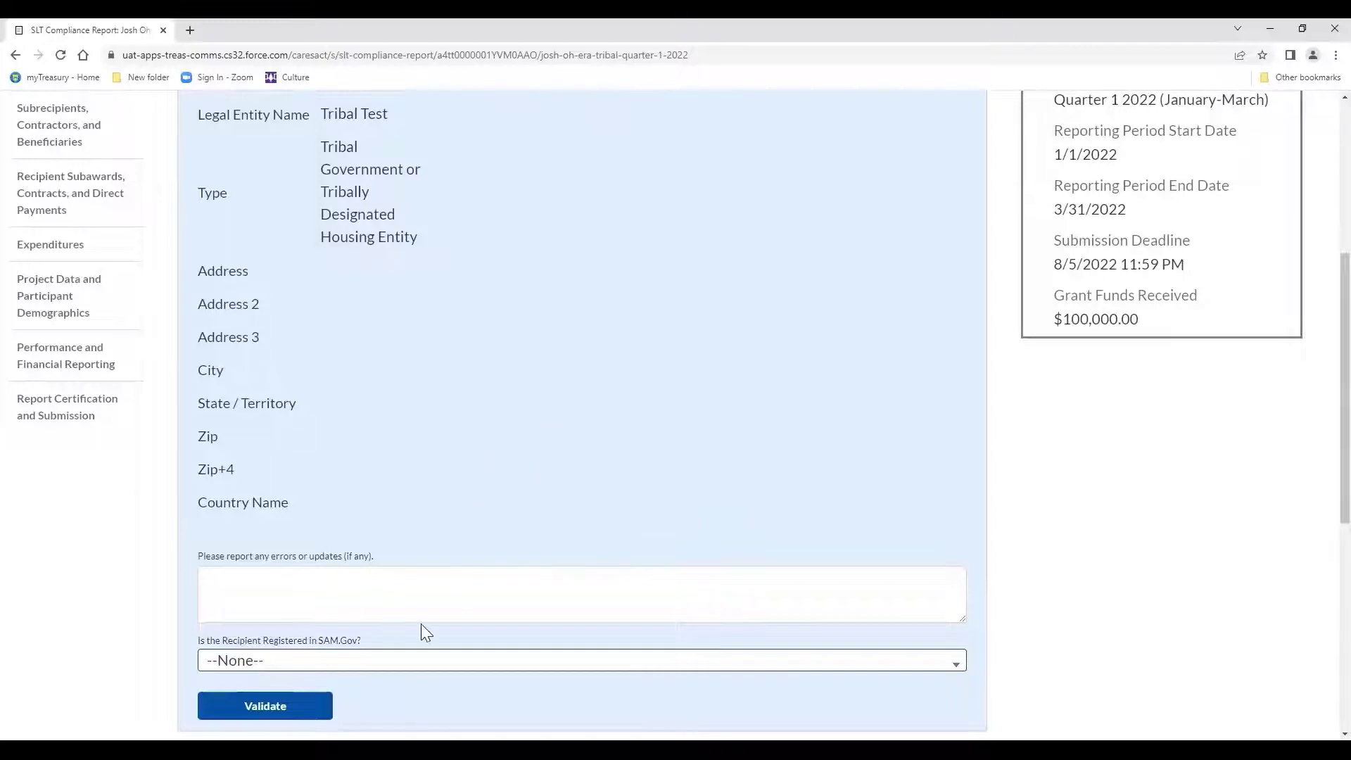
pyautogui.scroll(-2, 418, 625)
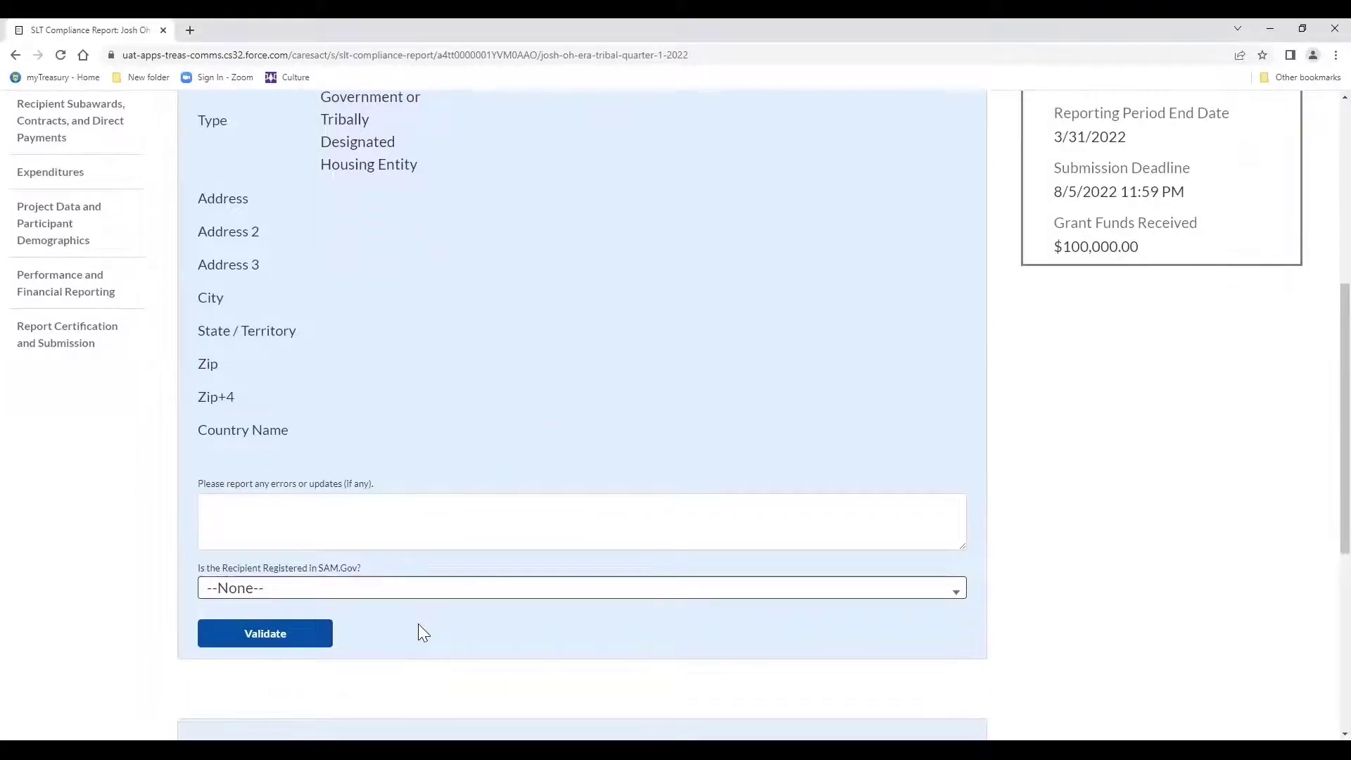
pyautogui.scroll(-4, 422, 632)
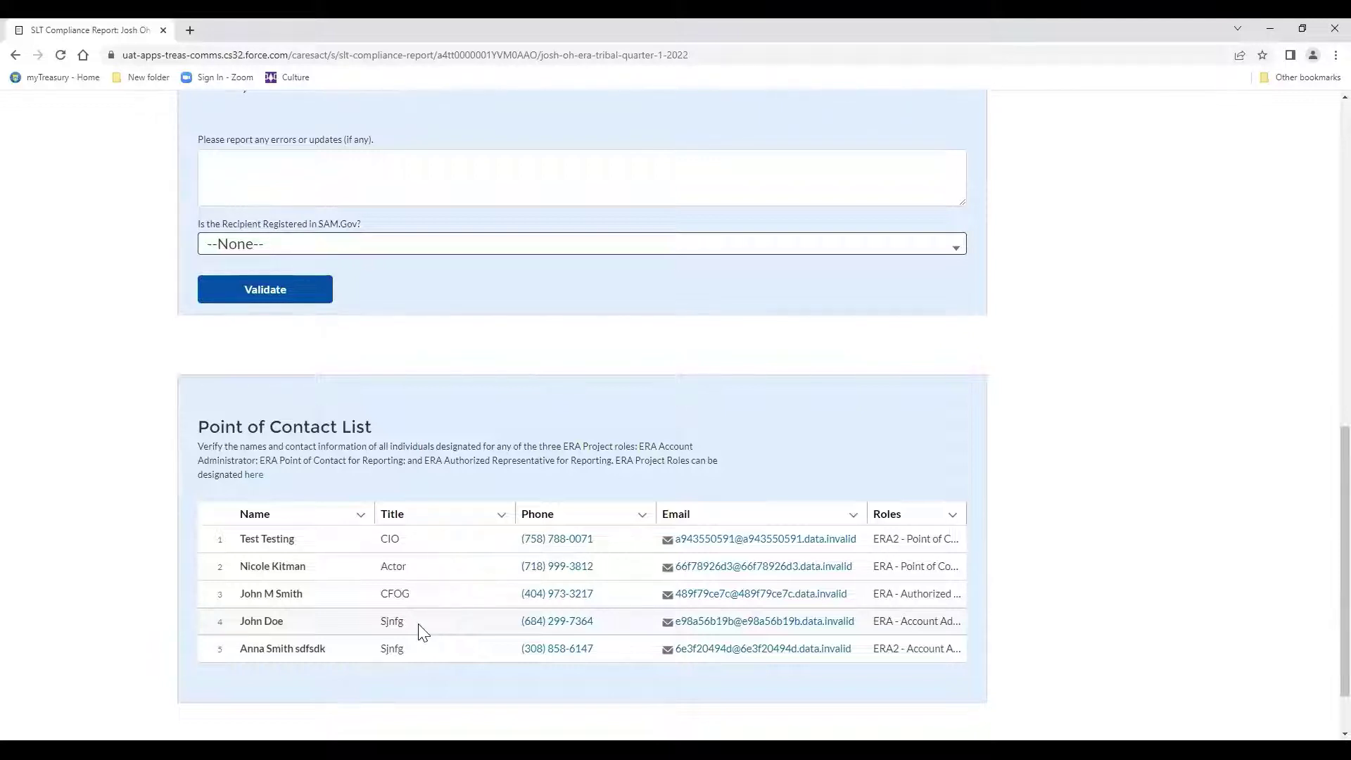
pyautogui.scroll(-1, 491, 618)
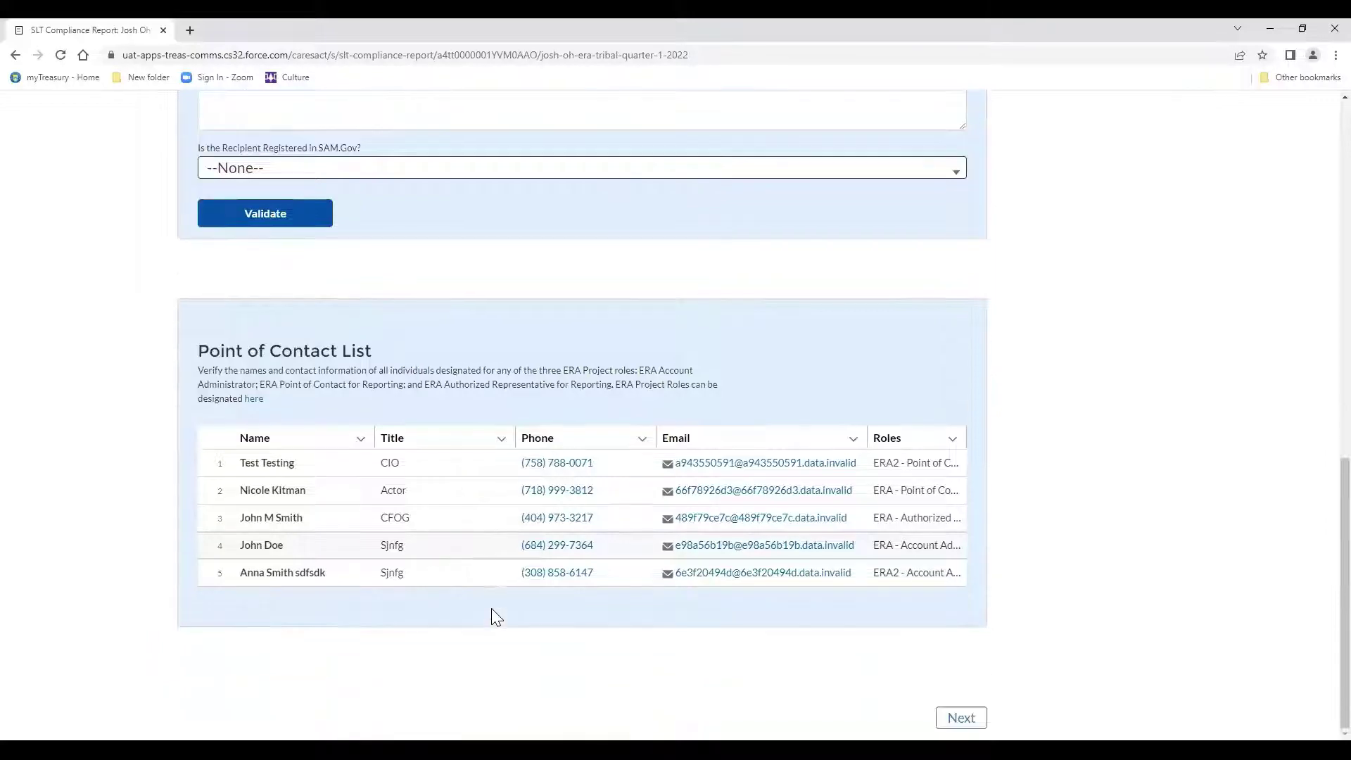
# Advance to Project Overview and scroll through its single tribal project and empty ERA Recipient Information fields.
pyautogui.click(959, 715)
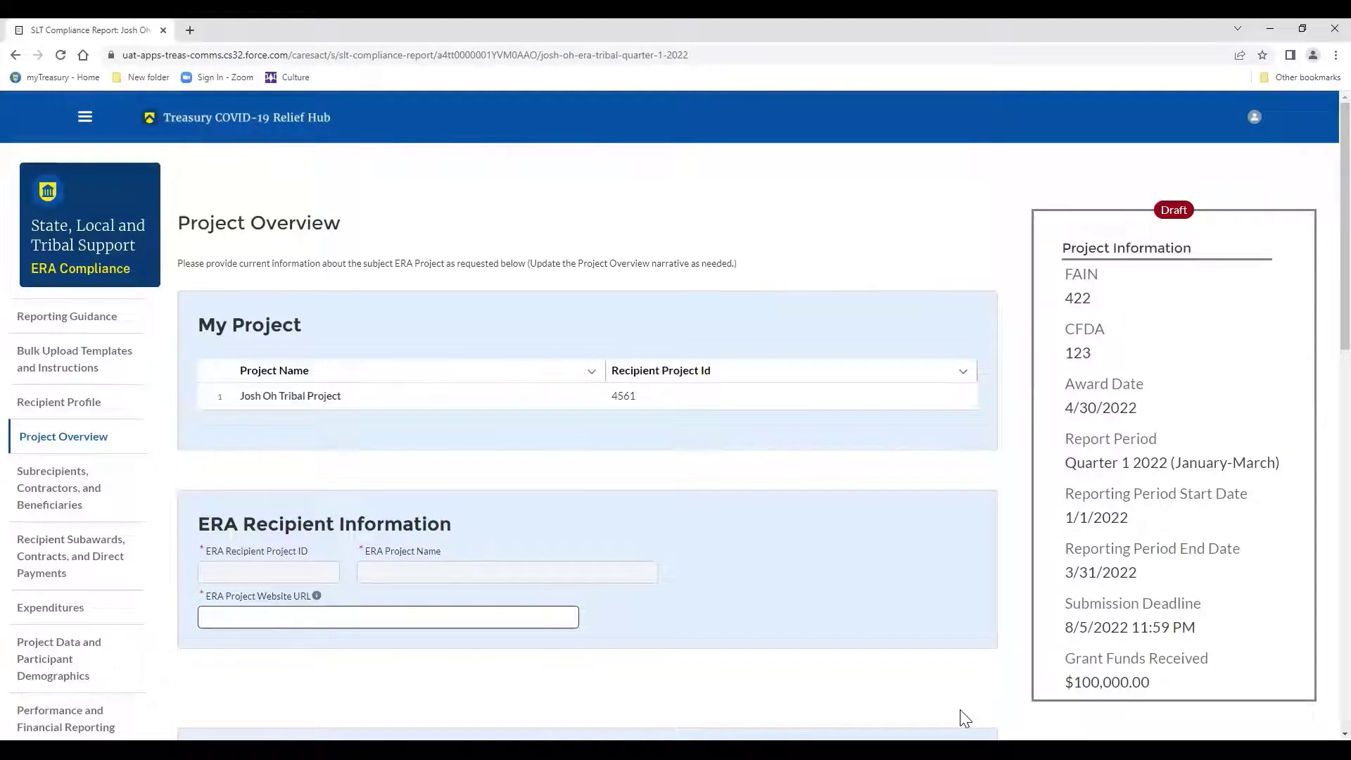
pyautogui.scroll(-1, 965, 718)
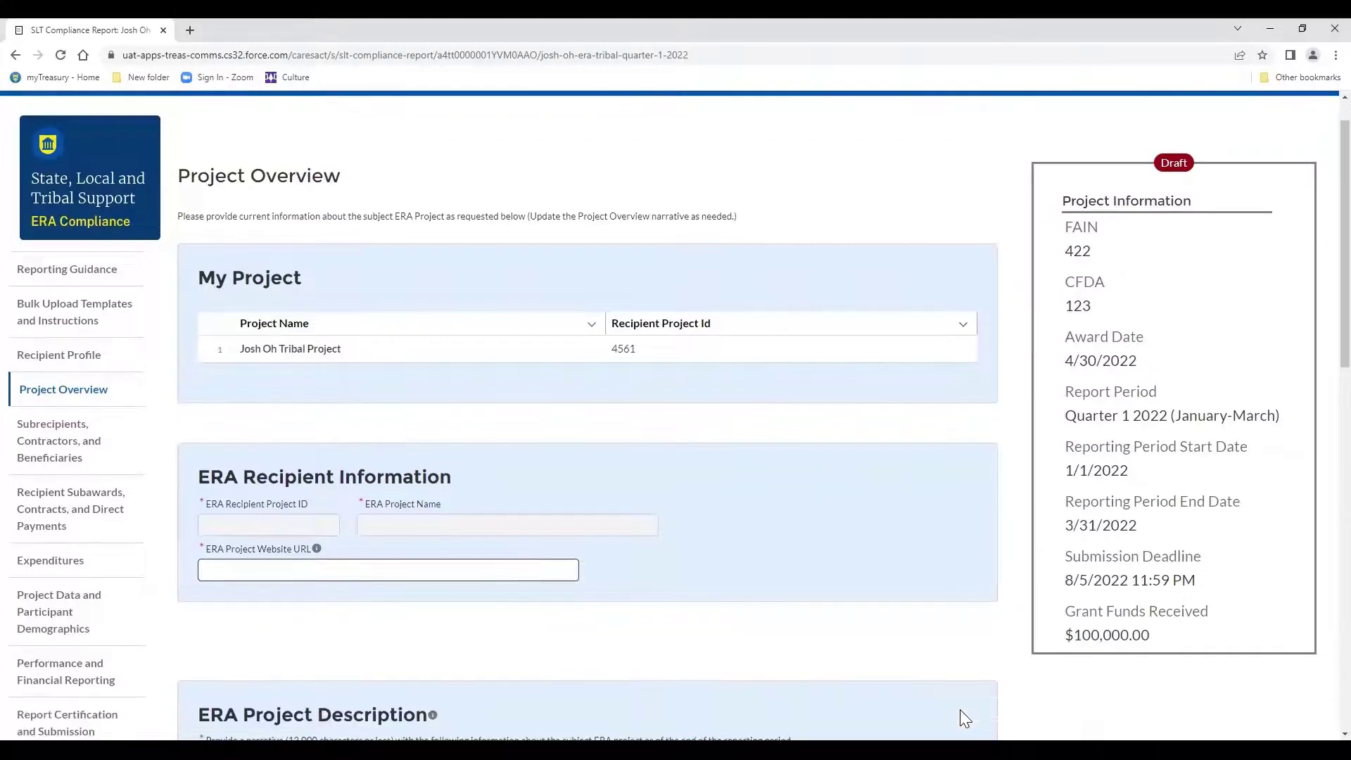
pyautogui.scroll(-1, 964, 718)
pyautogui.scroll(-3, 960, 709)
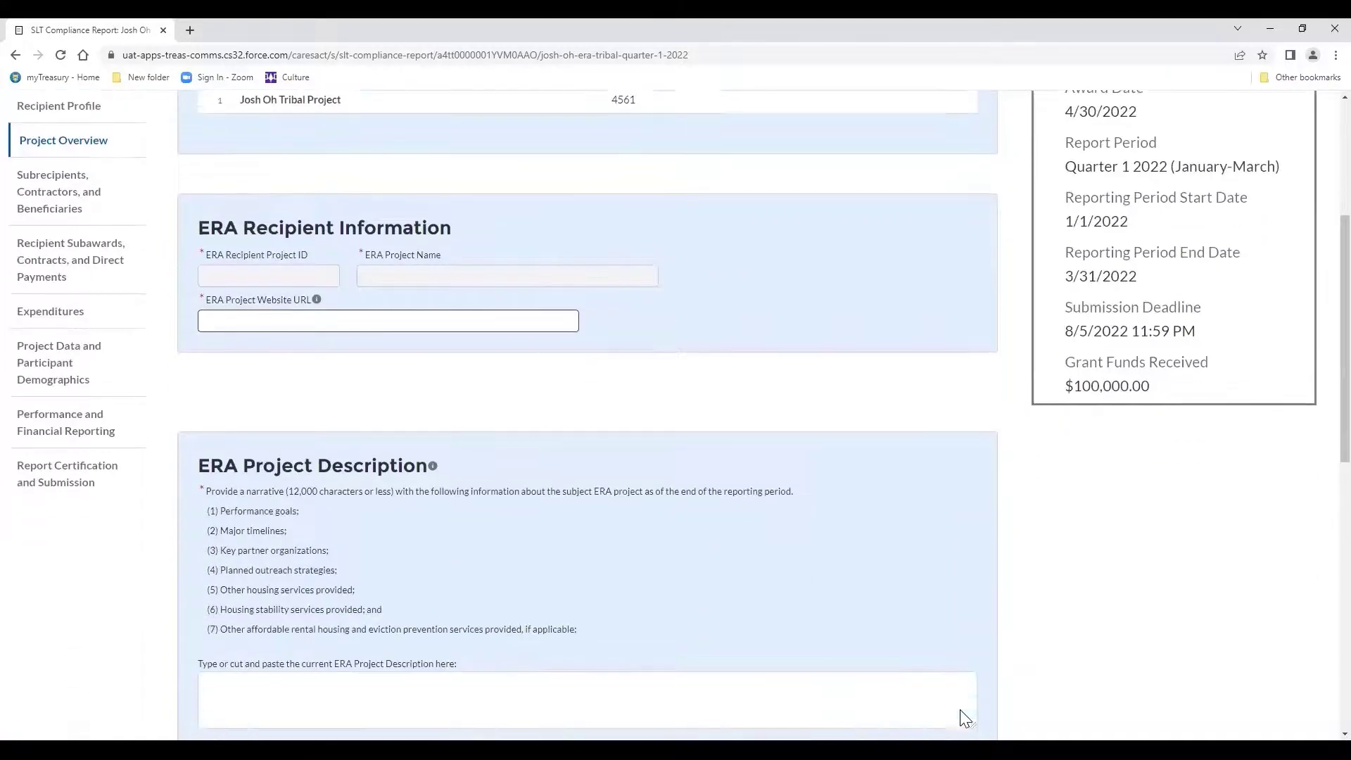
pyautogui.scroll(-4, 959, 709)
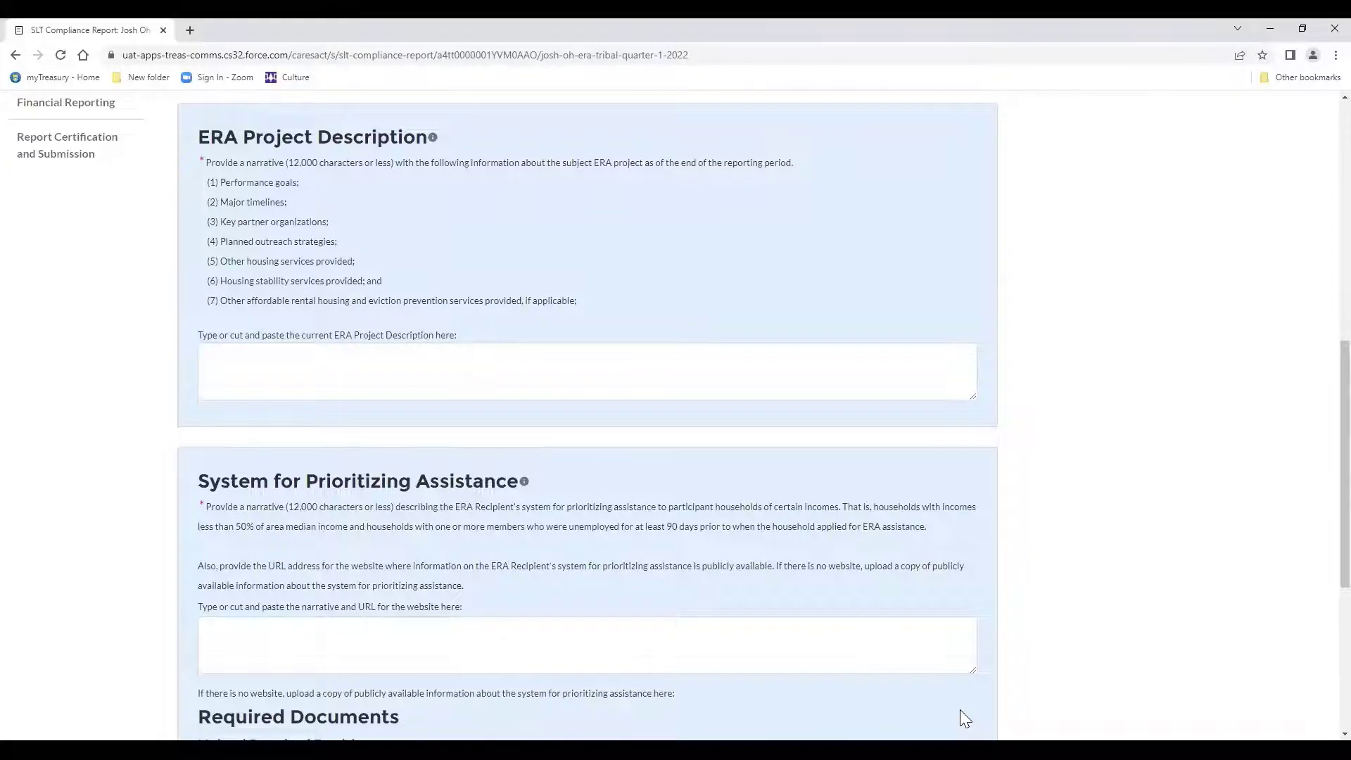
pyautogui.scroll(-2, 960, 709)
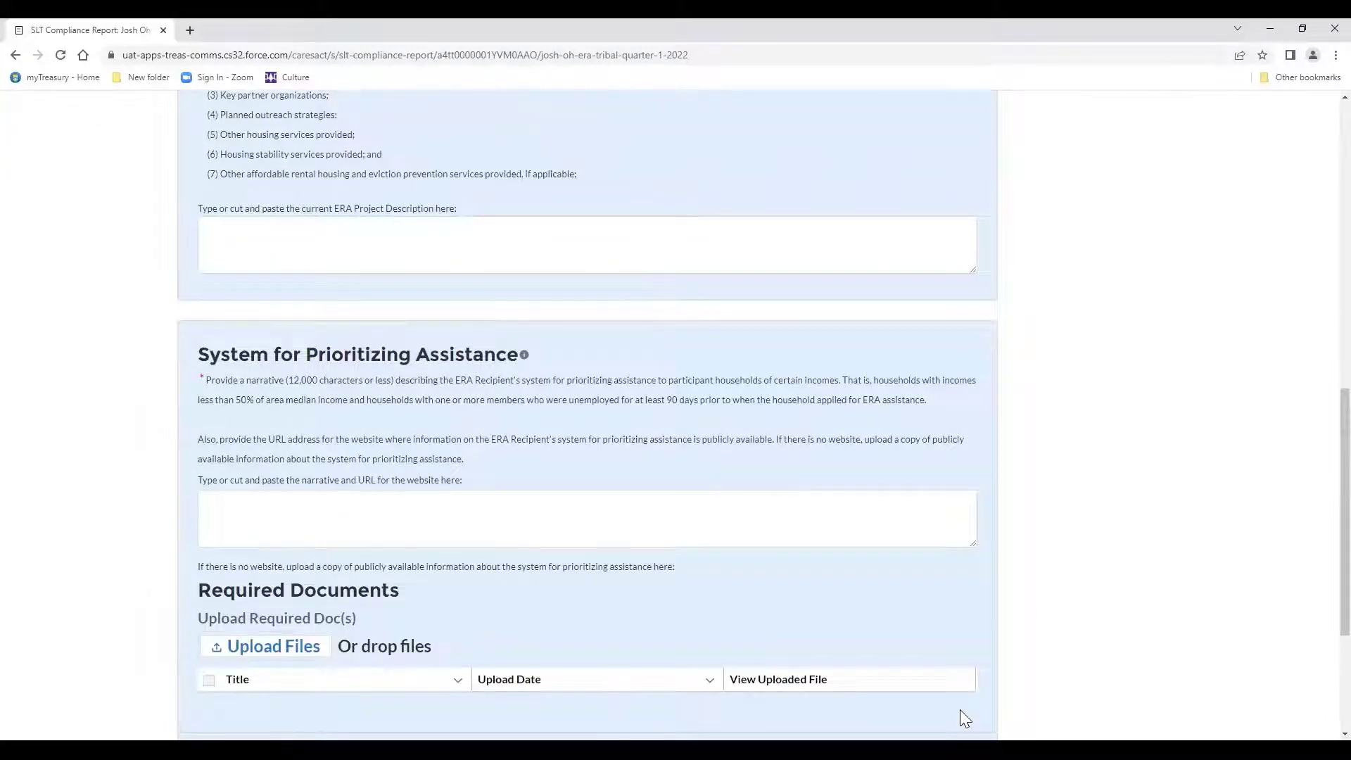
pyautogui.scroll(-1, 960, 710)
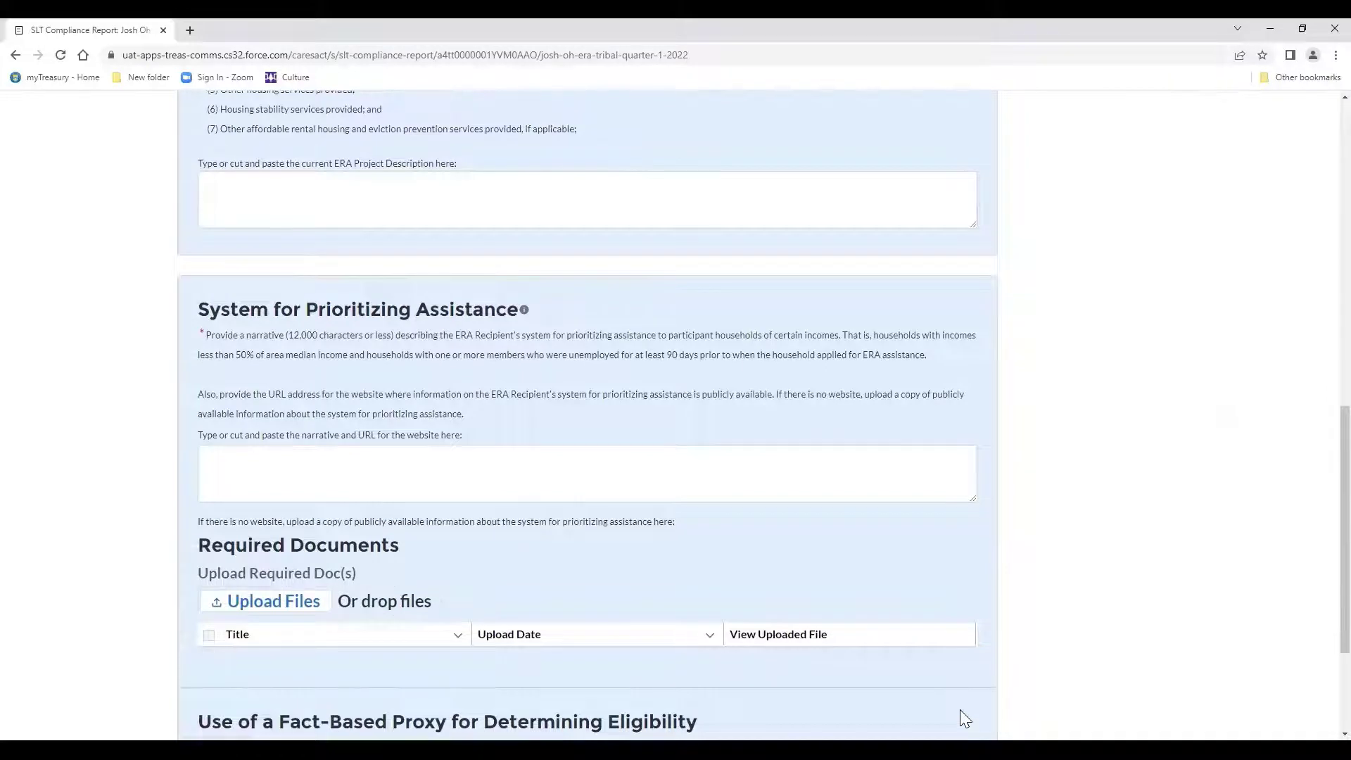
pyautogui.scroll(-1, 964, 718)
pyautogui.rightClick(964, 716)
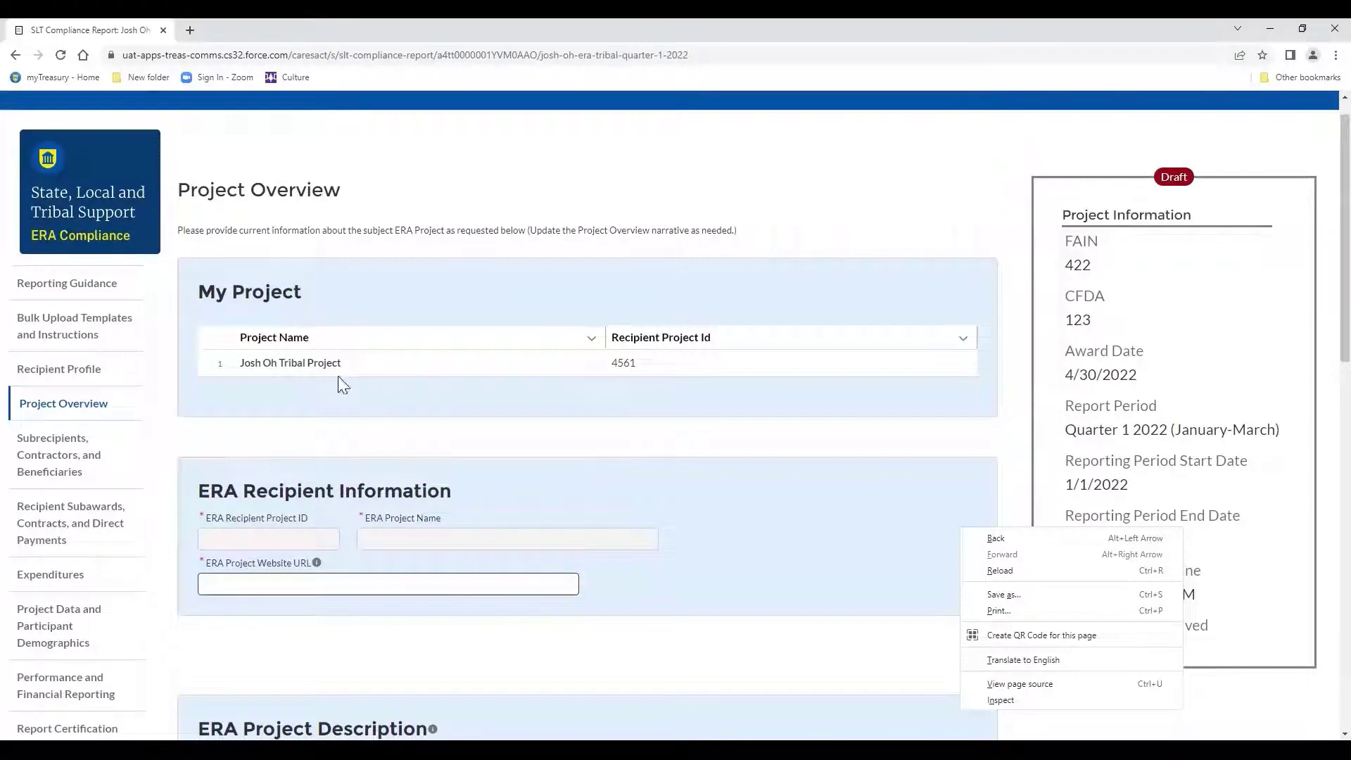
# Close the stray browser menu and continue to the Subrecipients, Contractors, and Beneficiaries page.
pyautogui.scroll(-7, 334, 387)
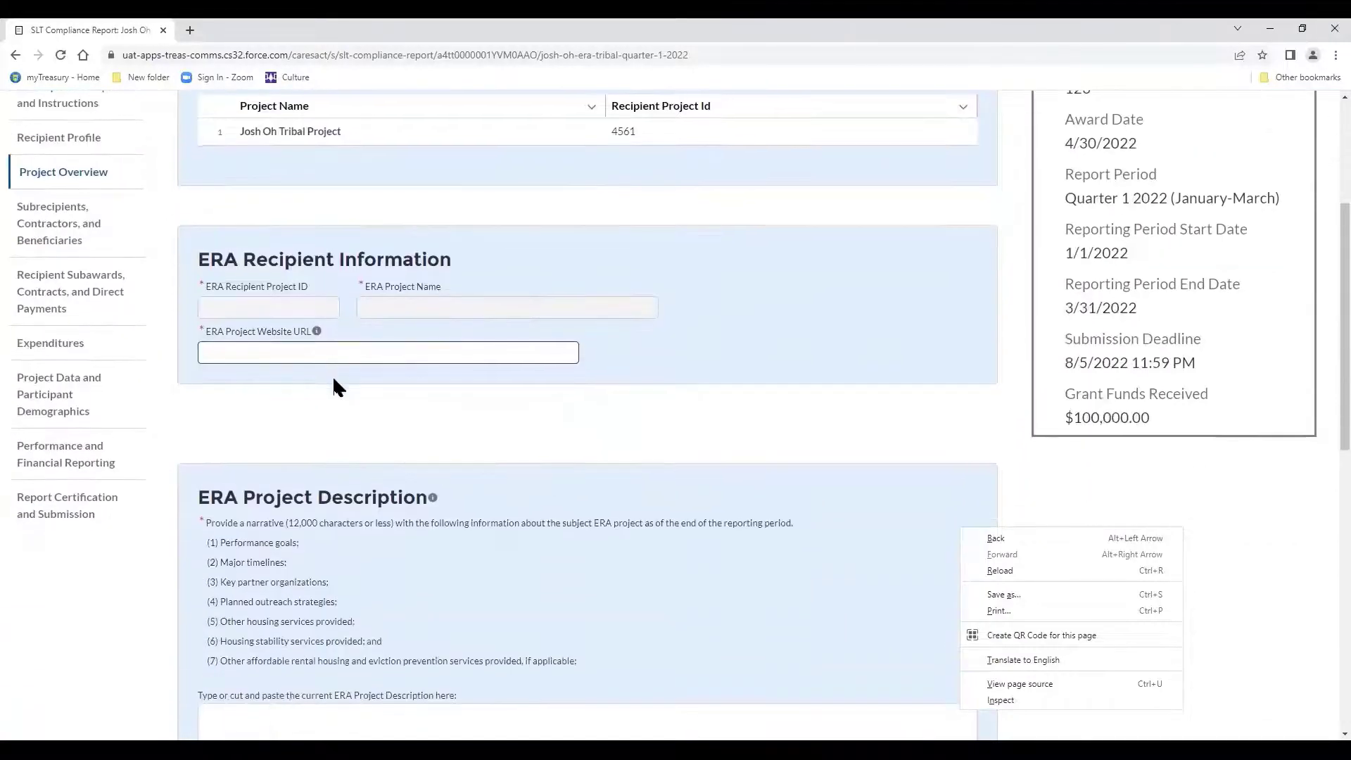
pyautogui.scroll(-6, 333, 387)
pyautogui.scroll(5, 334, 386)
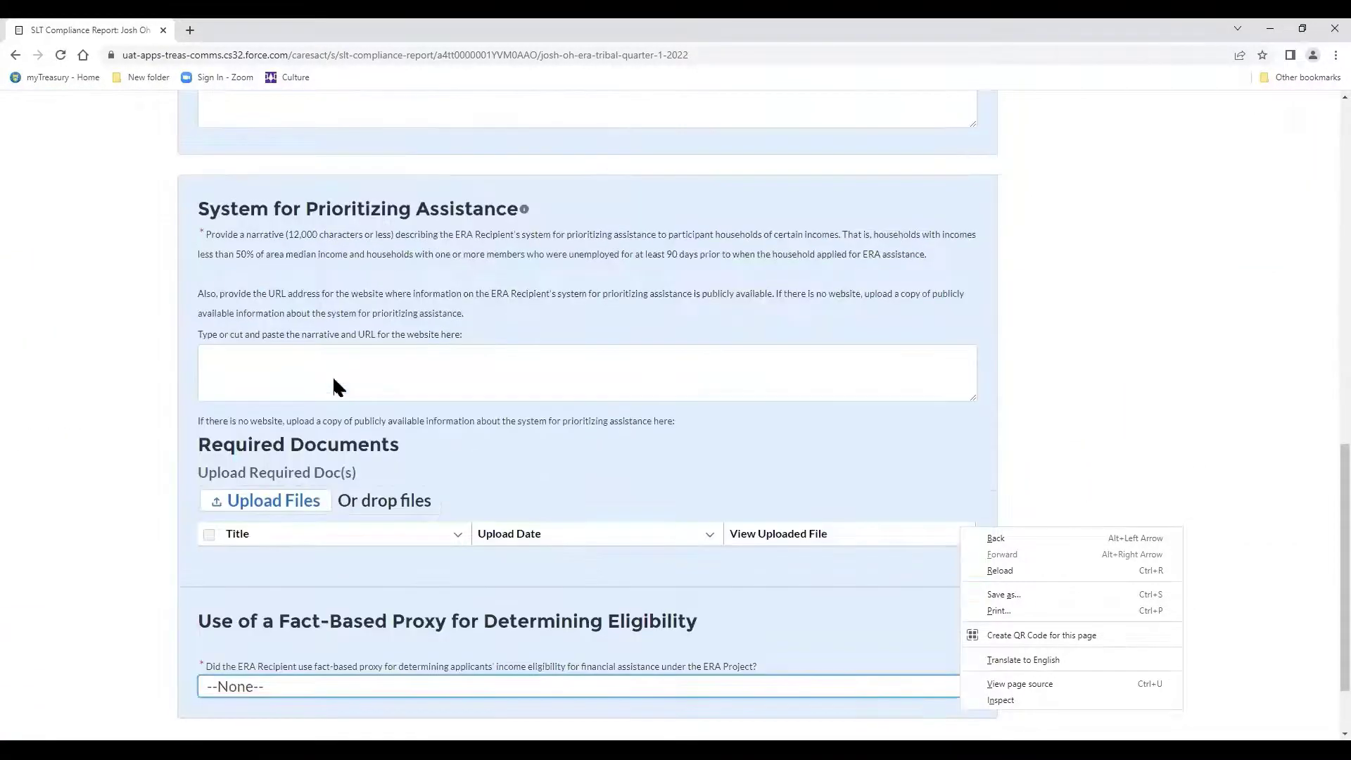
pyautogui.scroll(8, 333, 386)
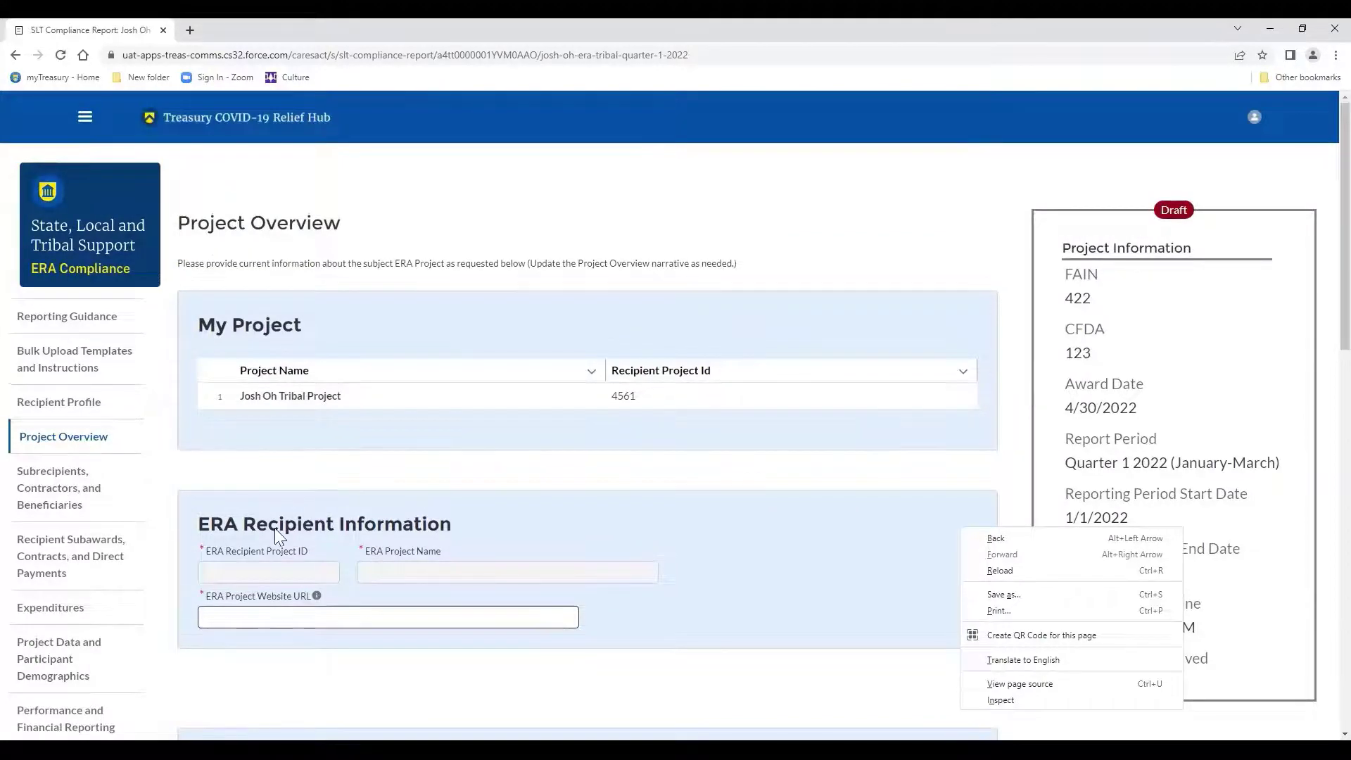
pyautogui.scroll(-4, 278, 536)
pyautogui.scroll(-9, 274, 528)
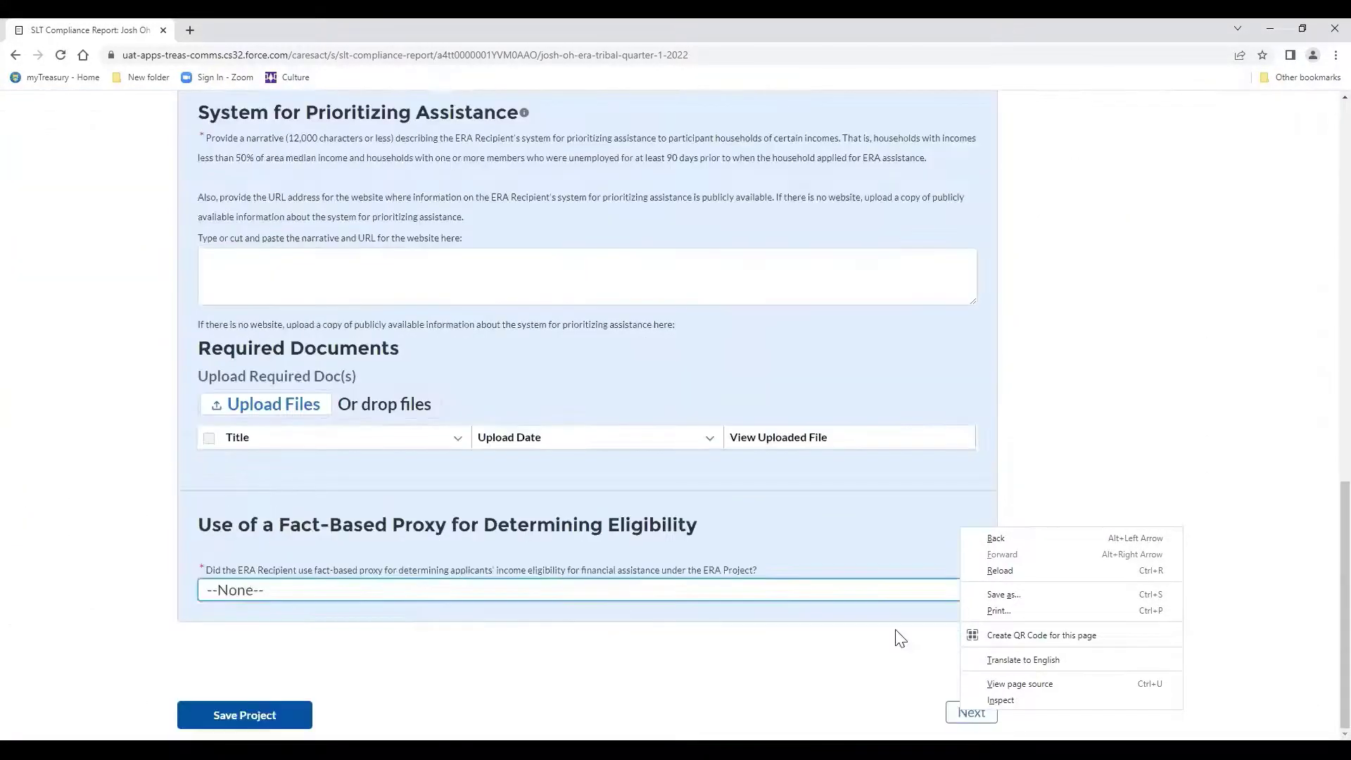
pyautogui.click(899, 637)
pyautogui.click(971, 726)
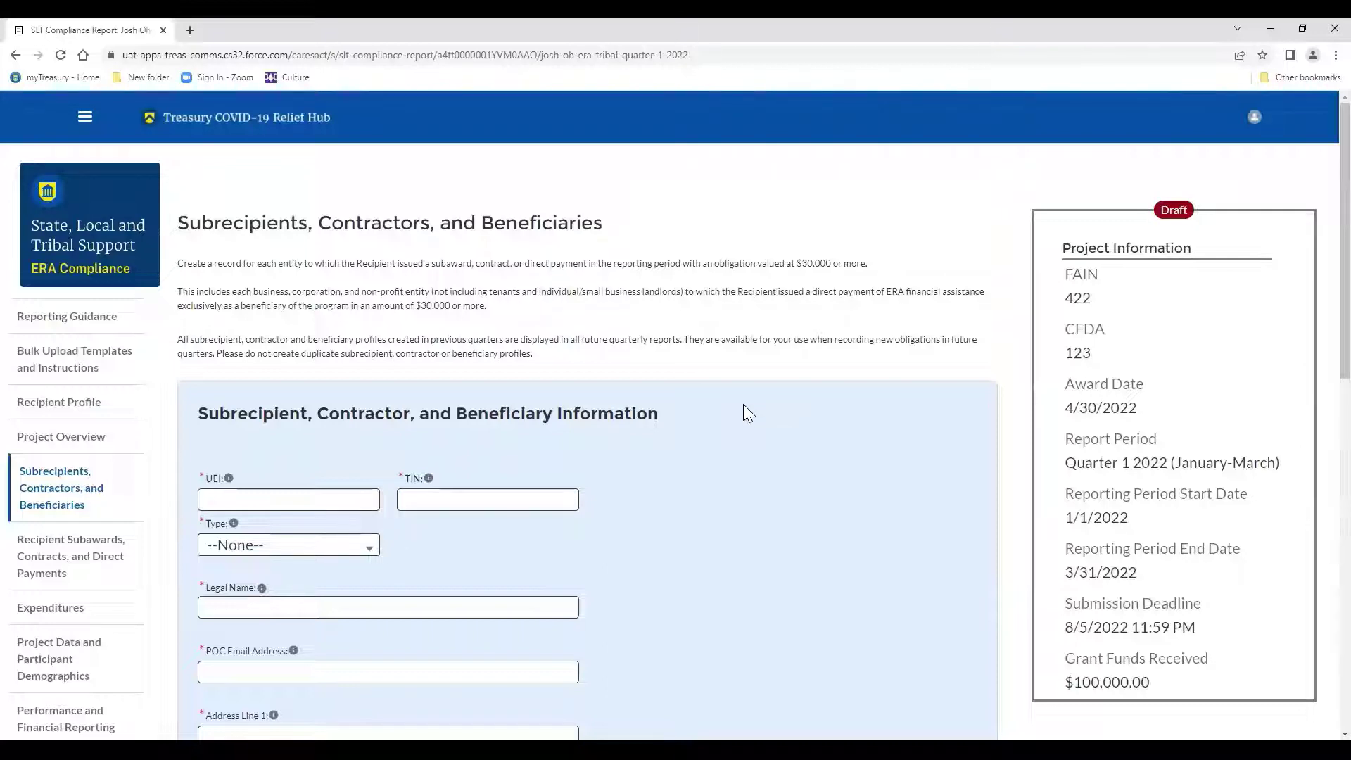
# Enter TIN 13456789 and set the subrecipient type to Landlord or Owner.
pyautogui.scroll(-2, 683, 395)
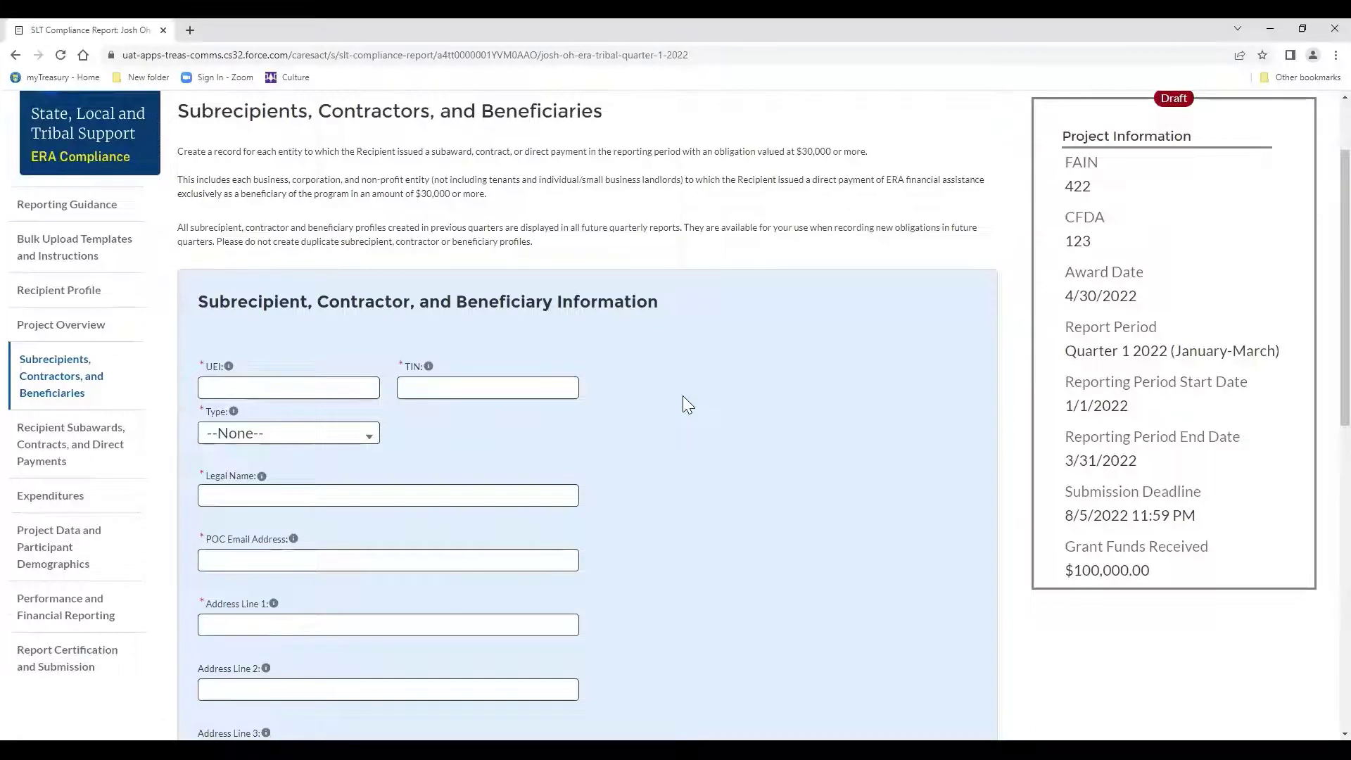
pyautogui.scroll(-5, 683, 396)
pyautogui.scroll(-1, 683, 396)
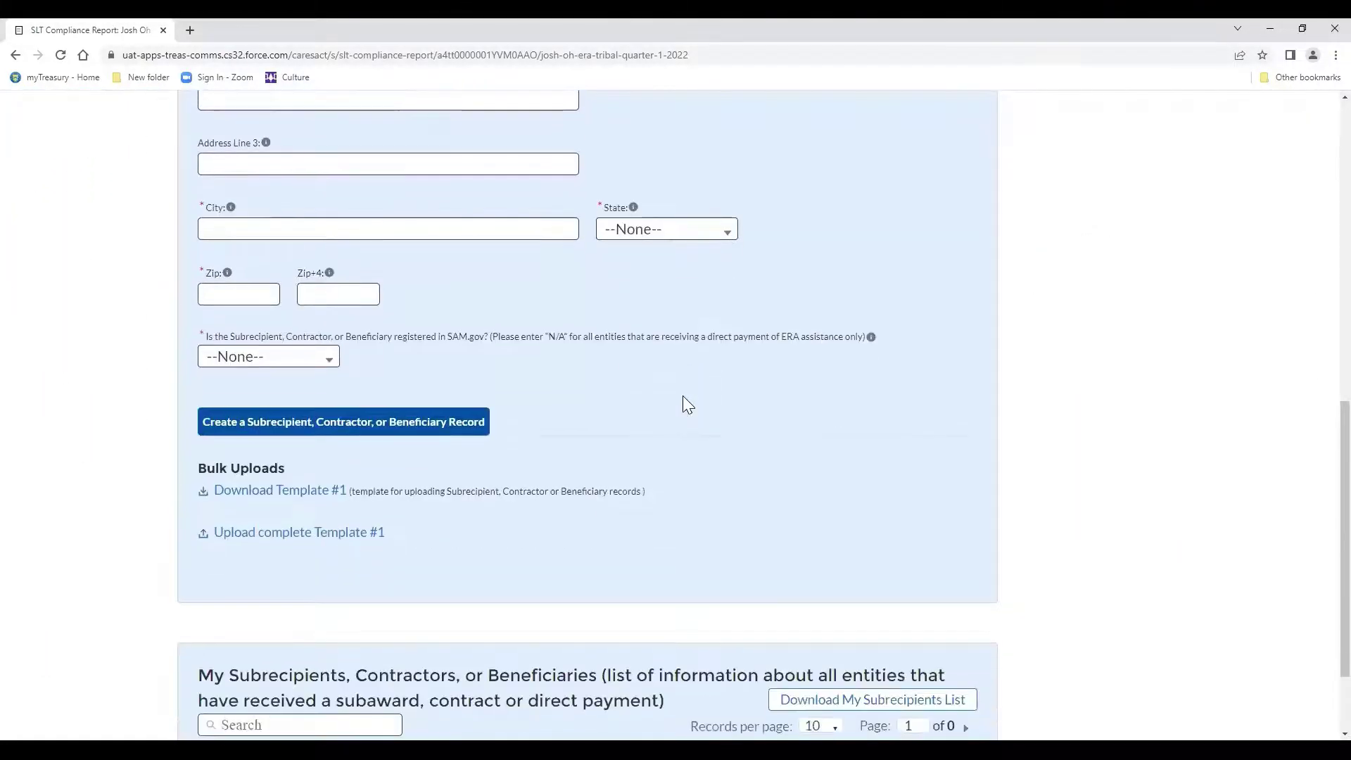
pyautogui.scroll(7, 683, 396)
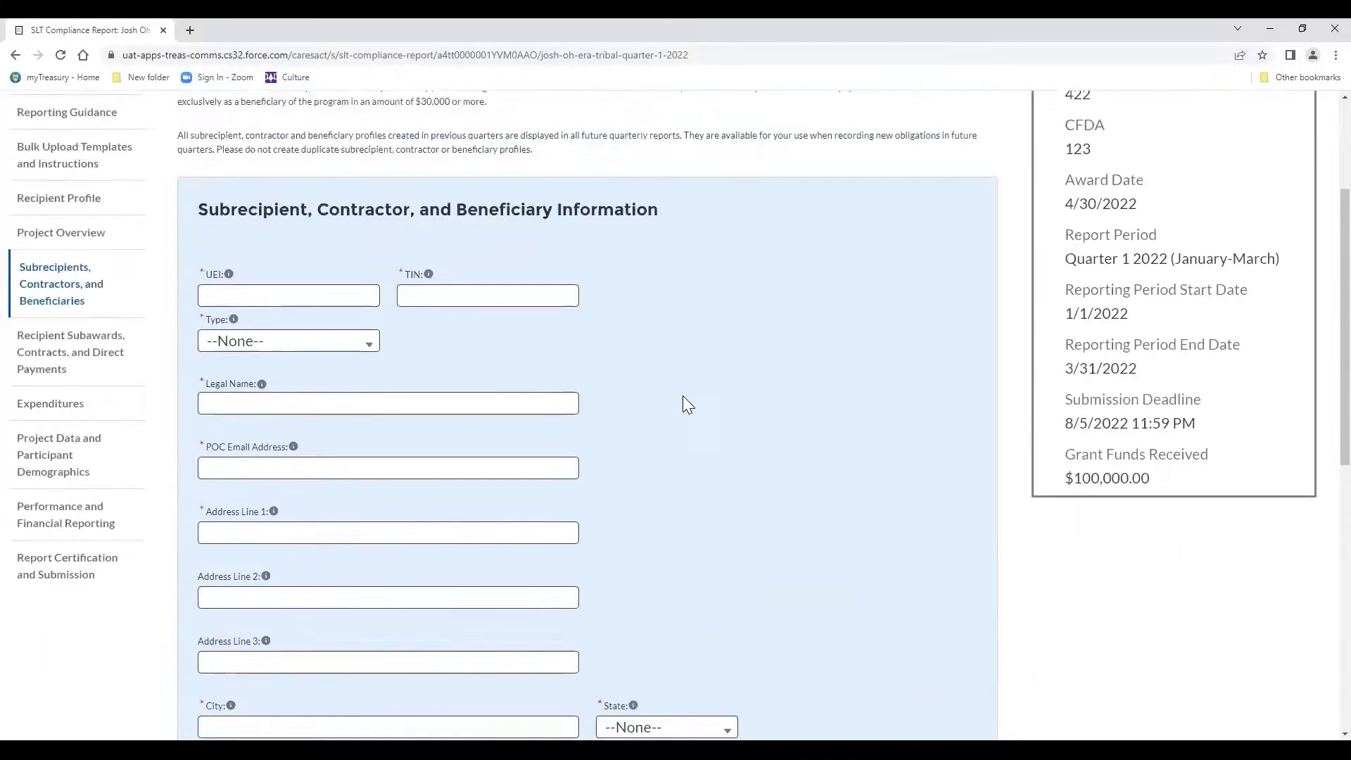
pyautogui.scroll(-7, 683, 396)
pyautogui.scroll(-2, 683, 396)
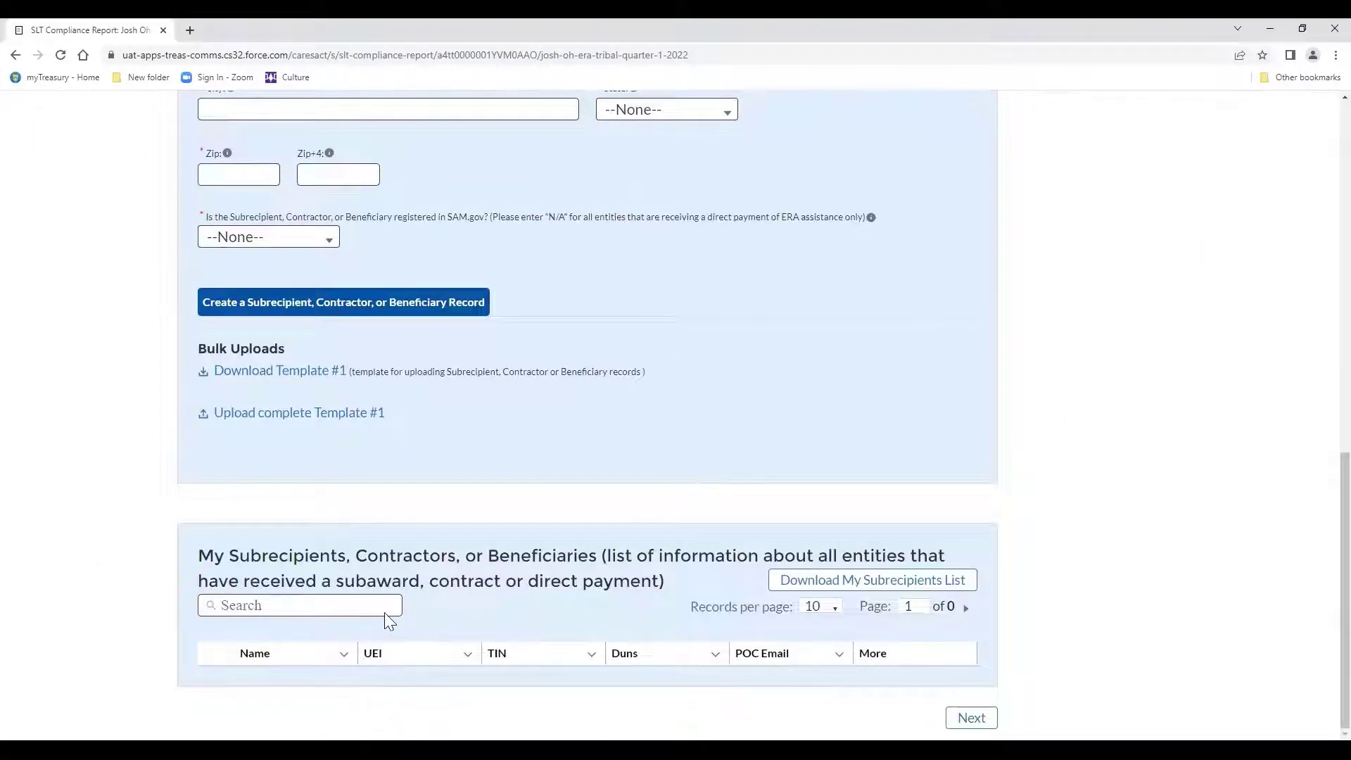
pyautogui.scroll(9, 390, 621)
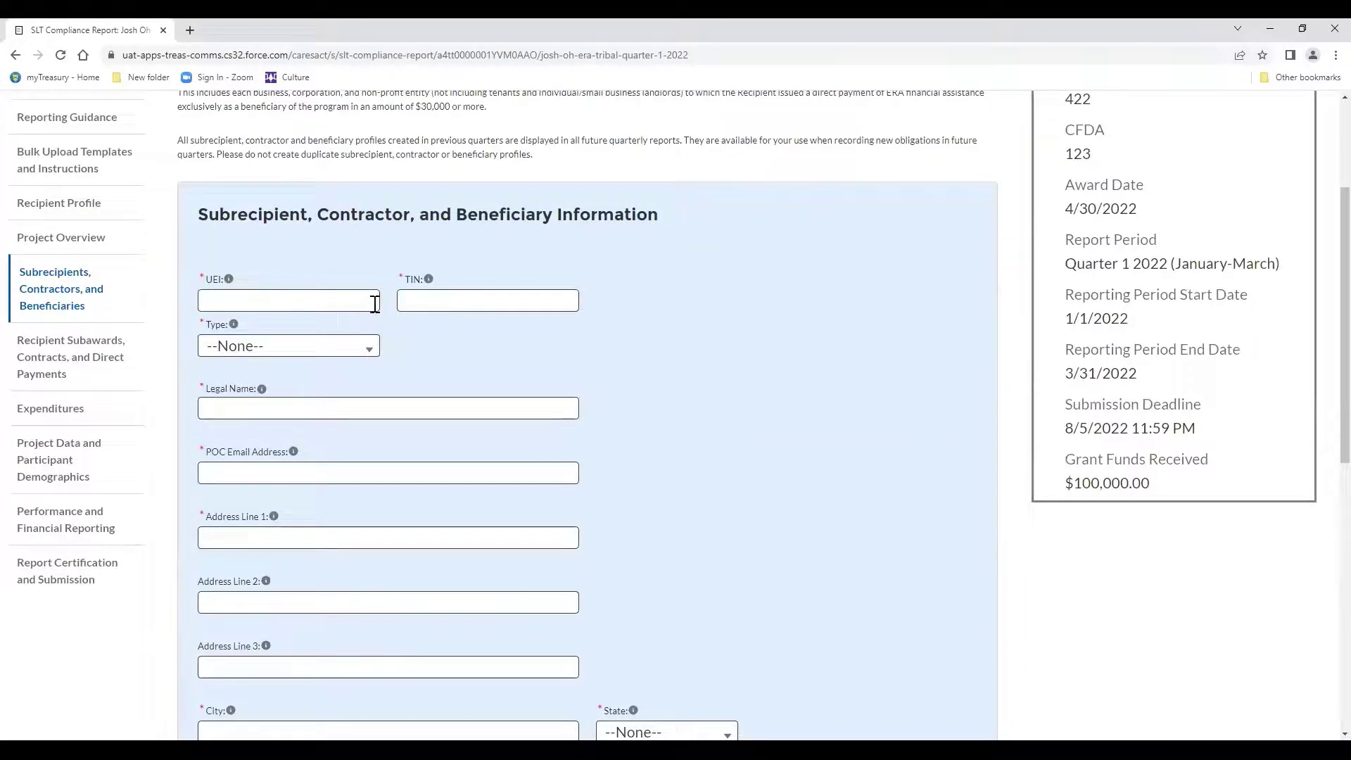
pyautogui.click(423, 303)
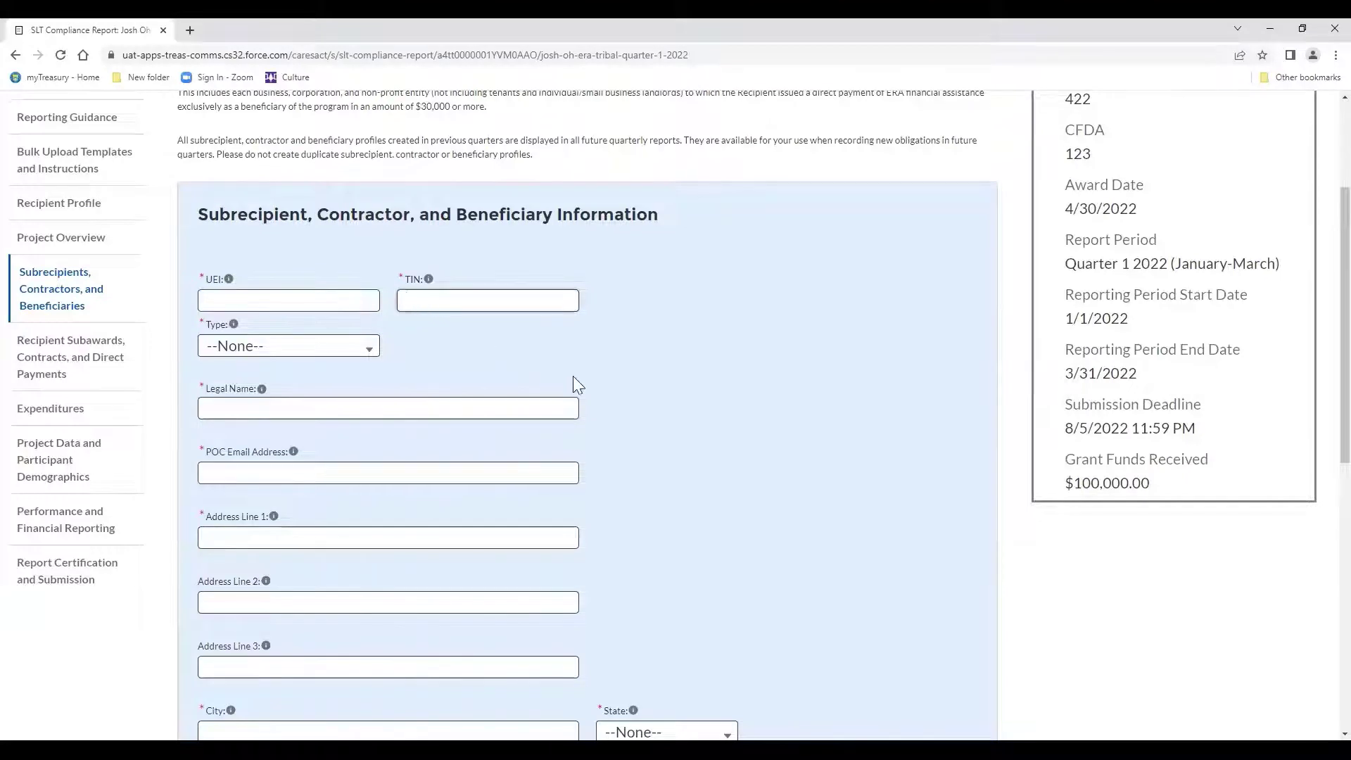
pyautogui.write('13456789')
pyautogui.press('Tab')
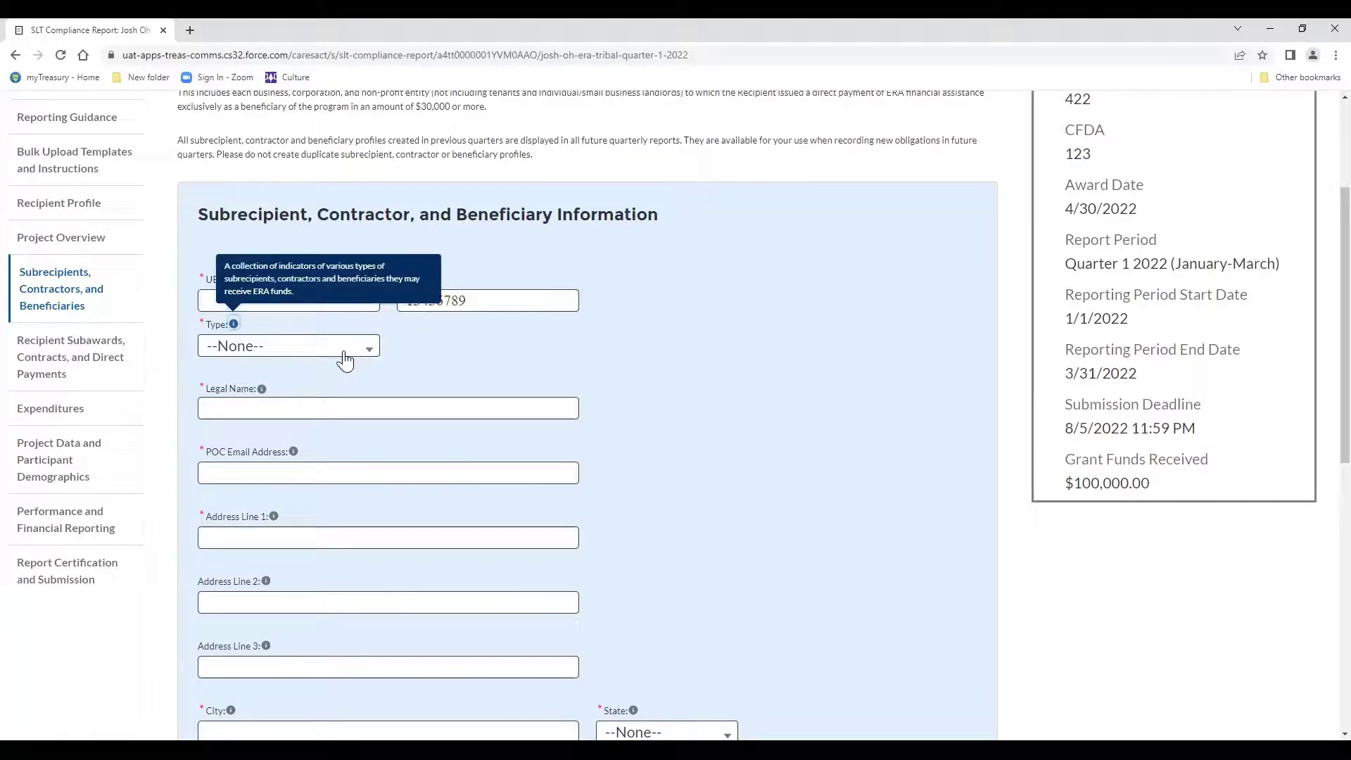
pyautogui.click(345, 352)
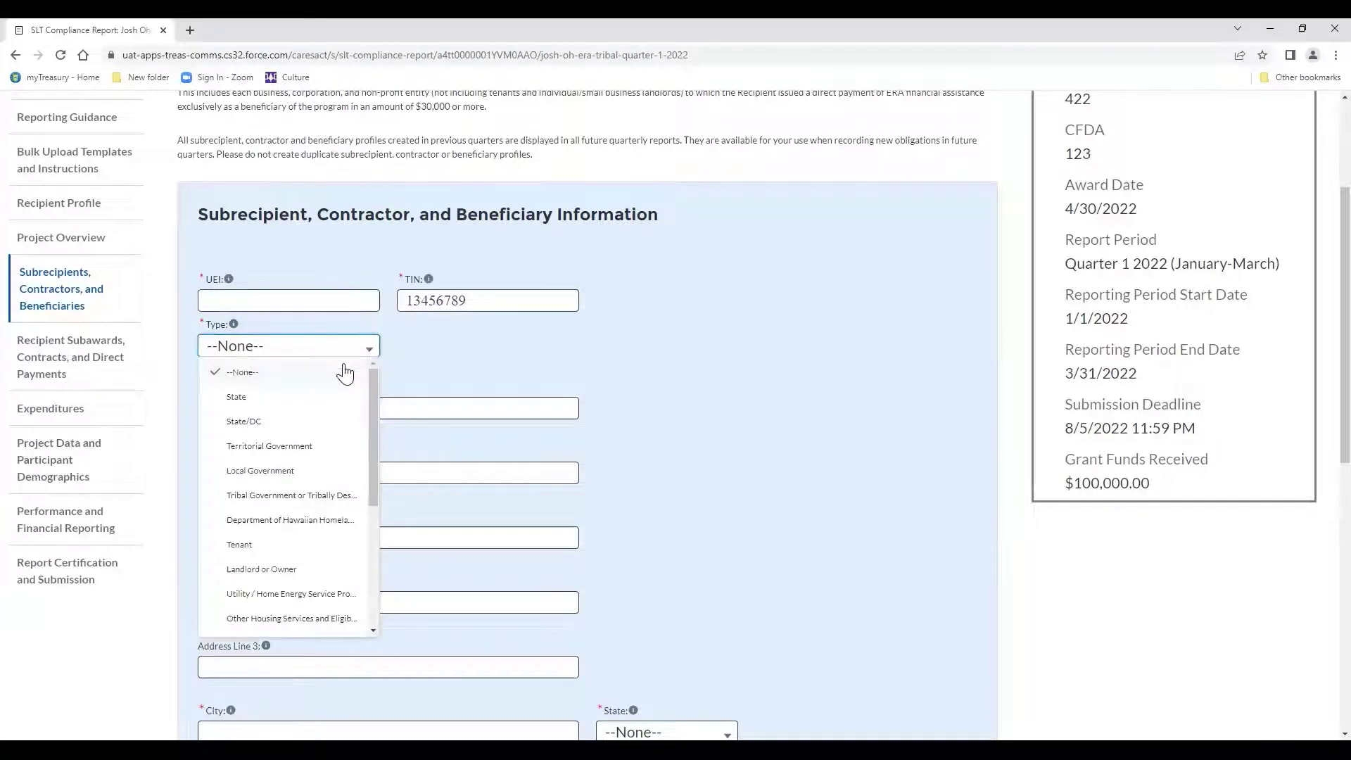
pyautogui.click(292, 568)
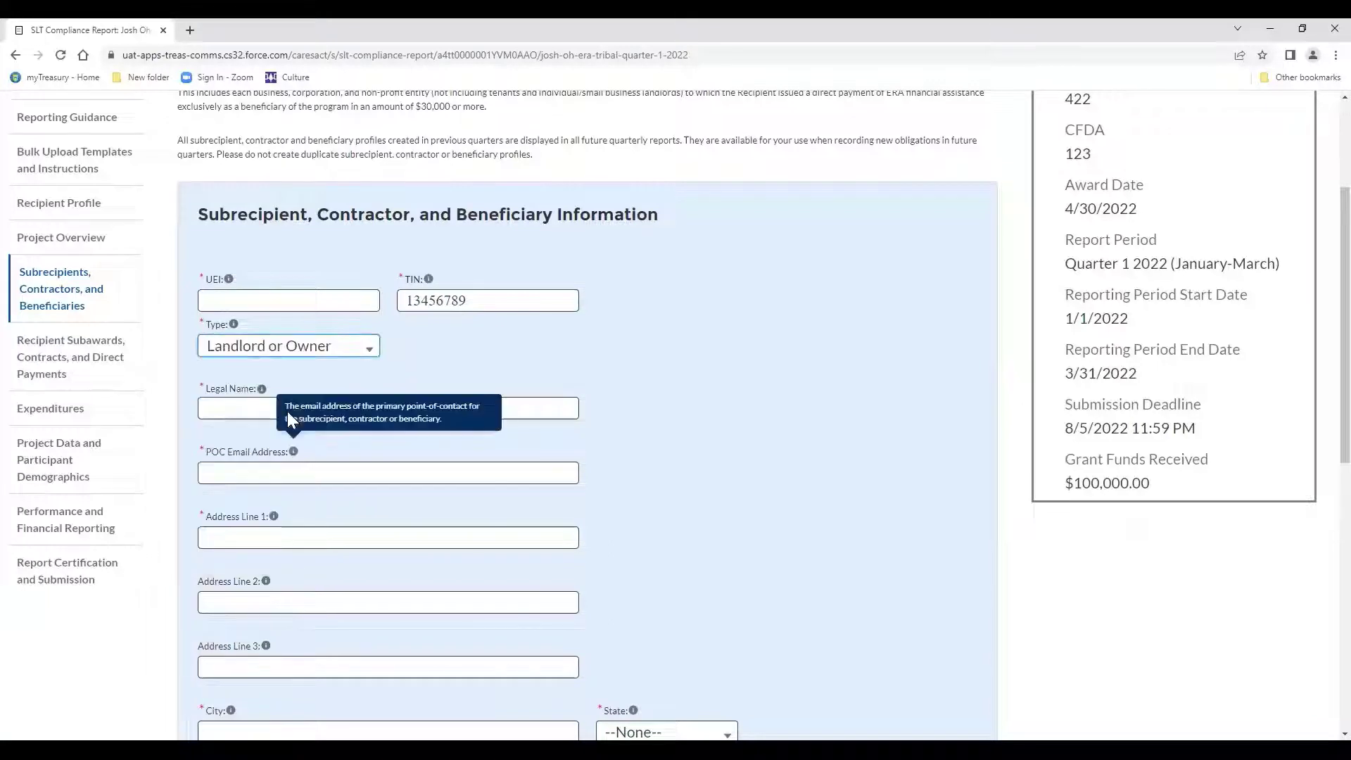
# Enter legal name Landlord Incorporated, the contact e-mail, and the PO box address line.
pyautogui.click(242, 411)
pyautogui.write('La')
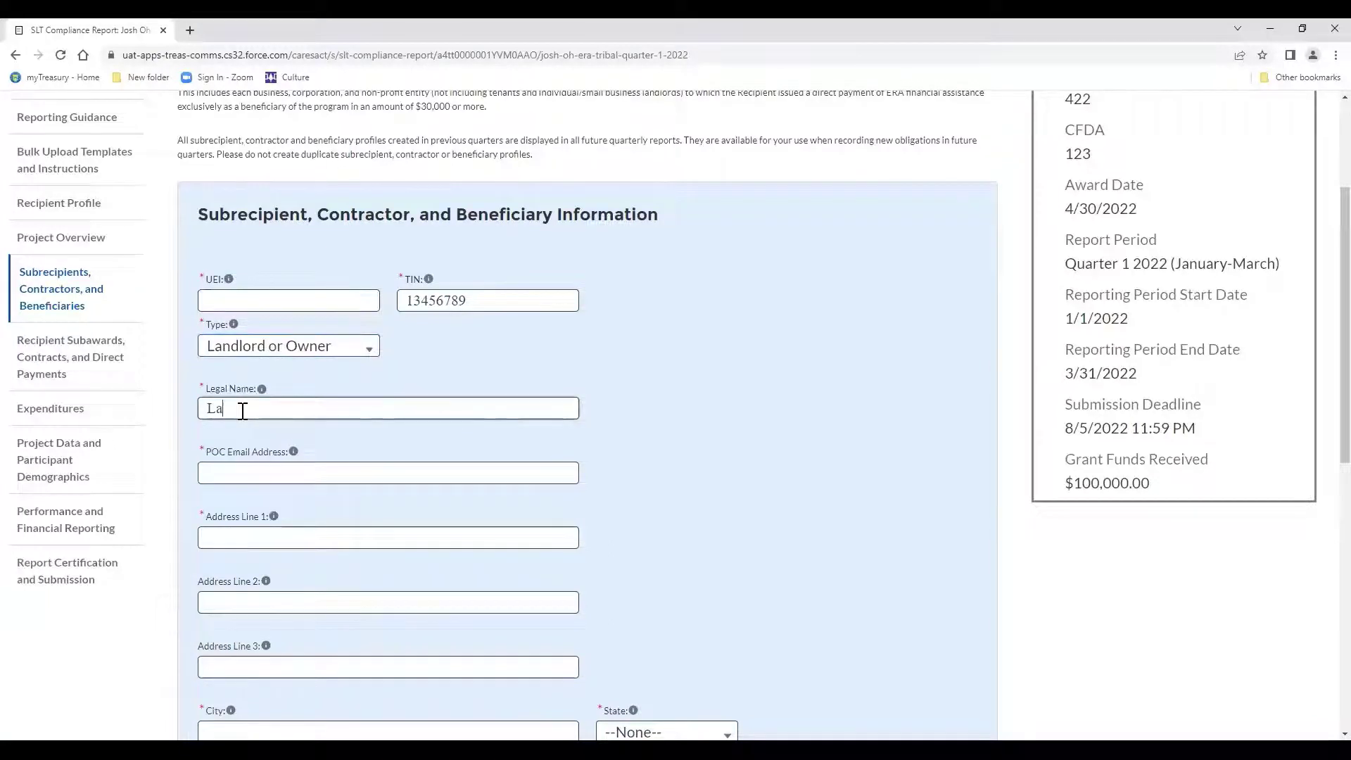
pyautogui.write('ndlord Incorporated')
pyautogui.press('Tab')
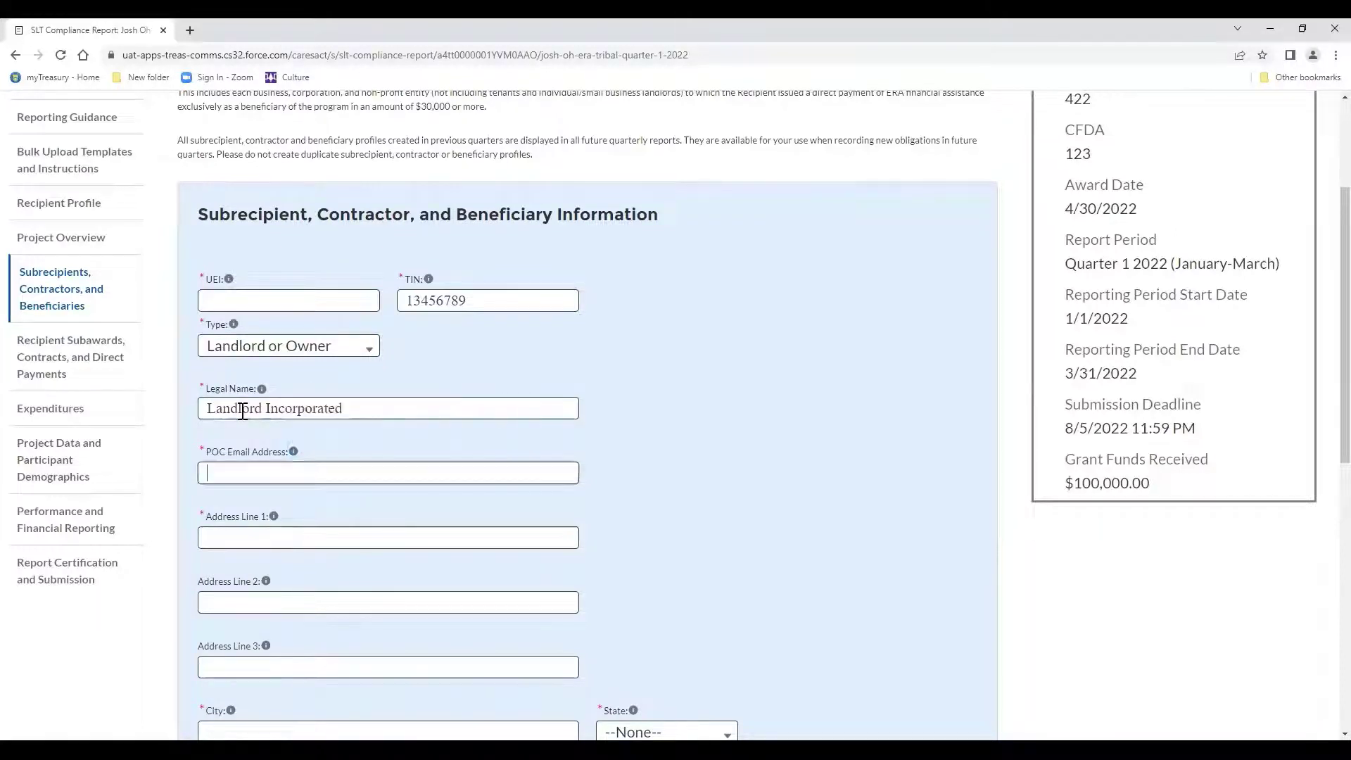
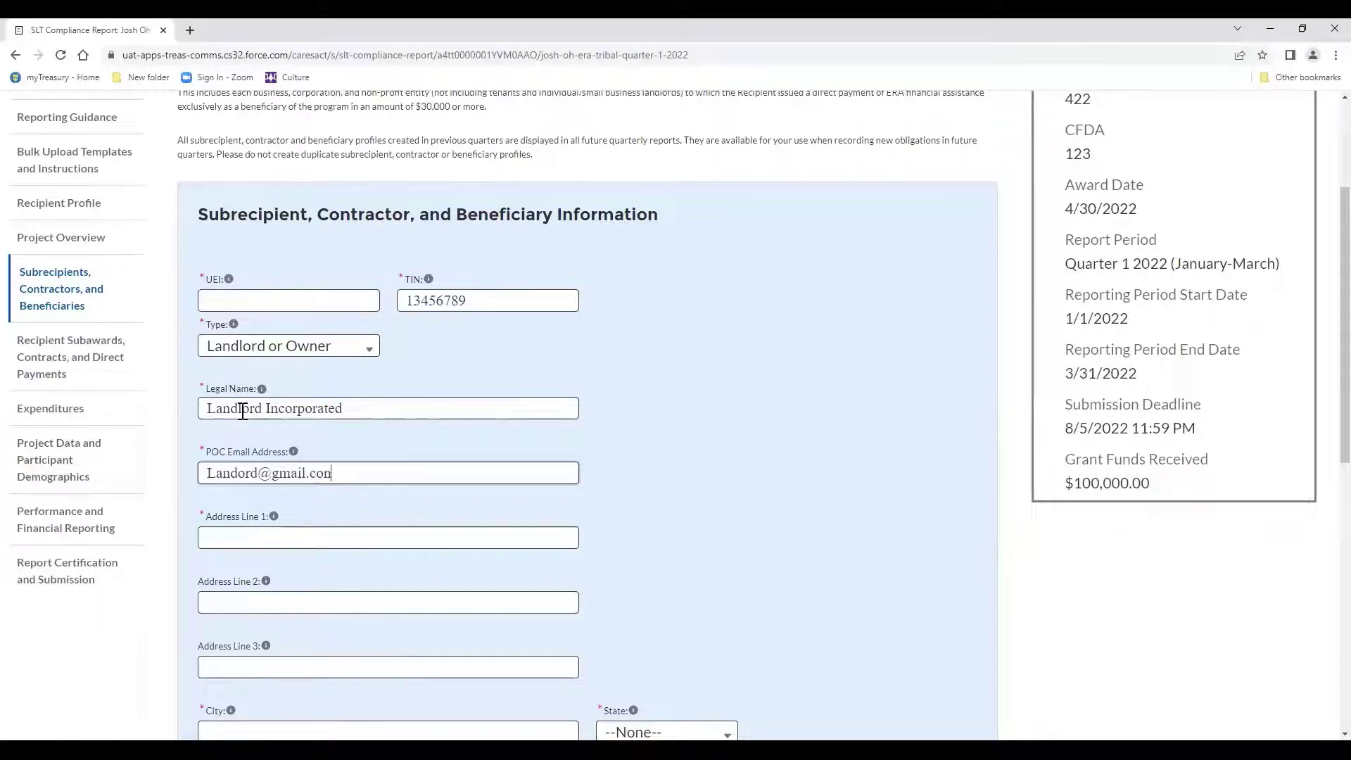
pyautogui.press('Tab')
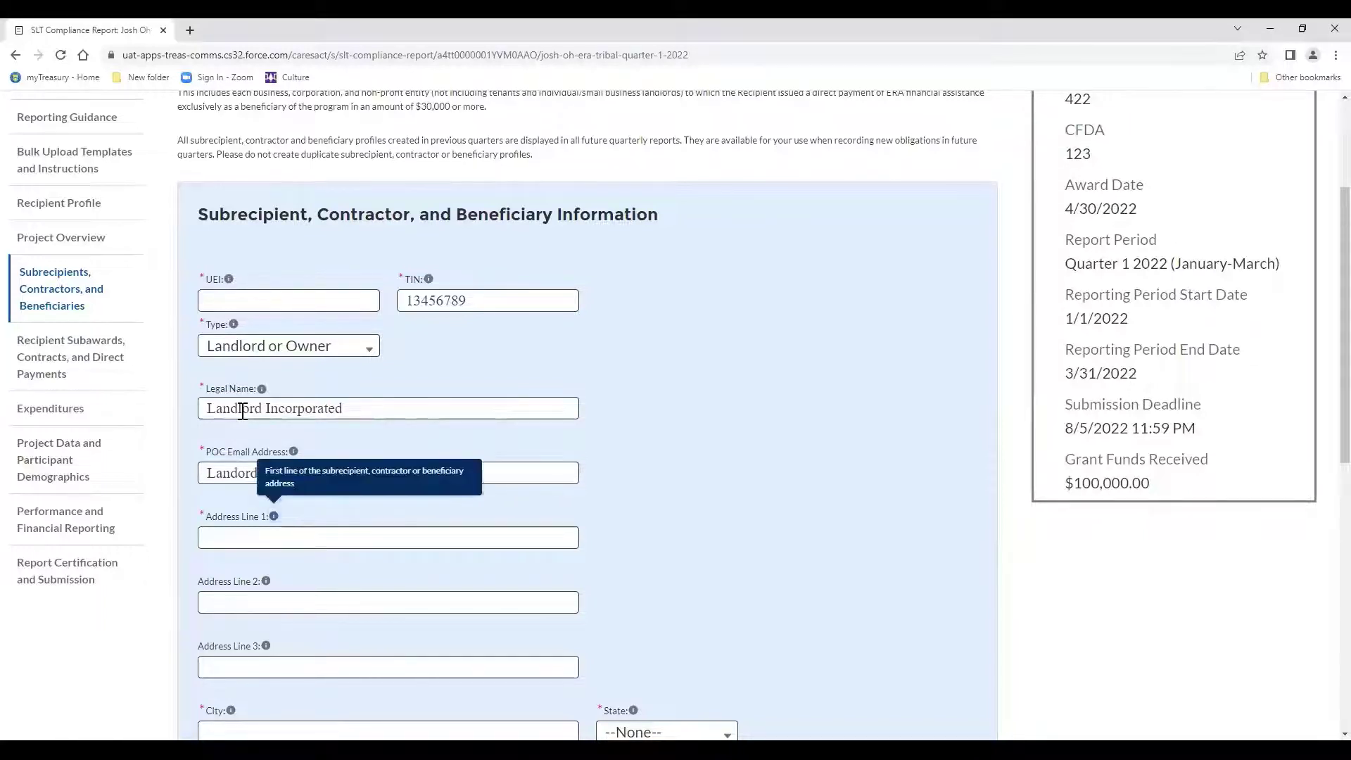
pyautogui.write('P')
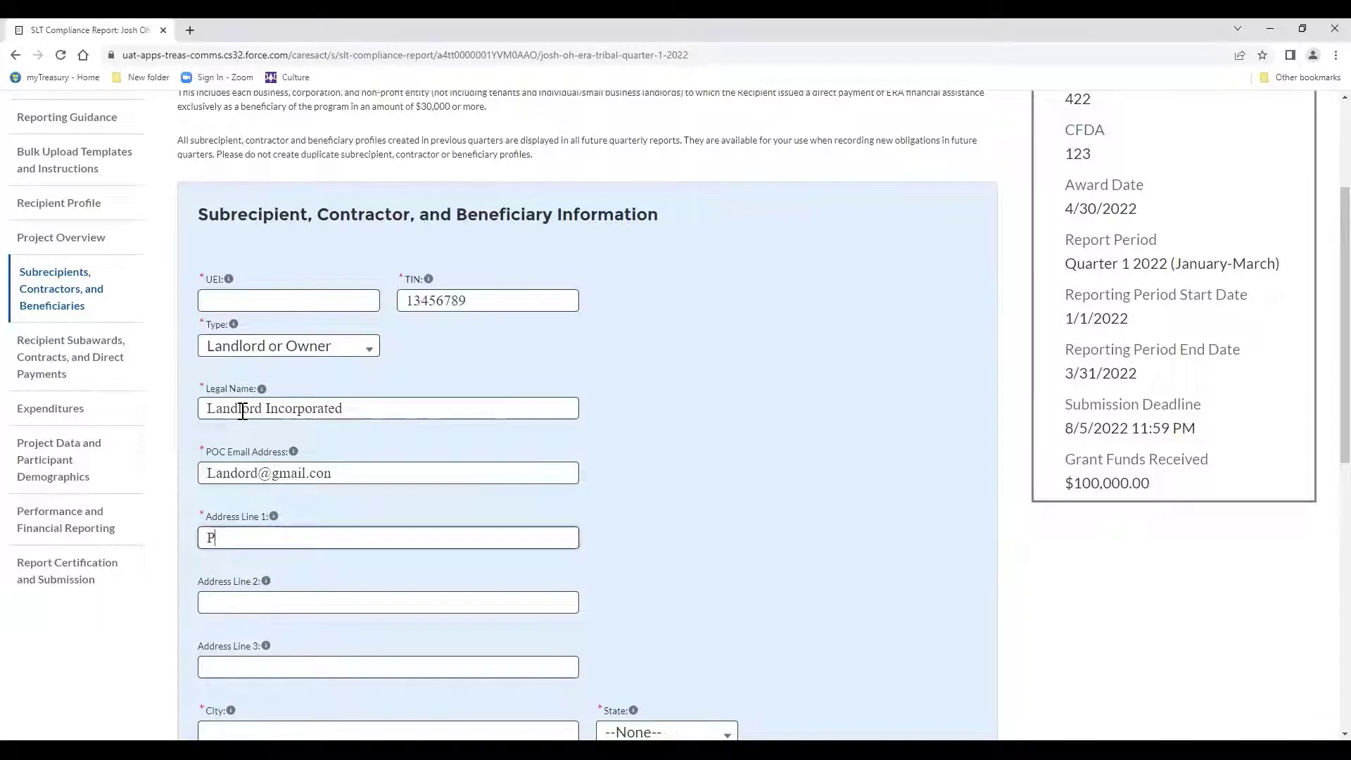
pyautogui.write('O Box 1495555')
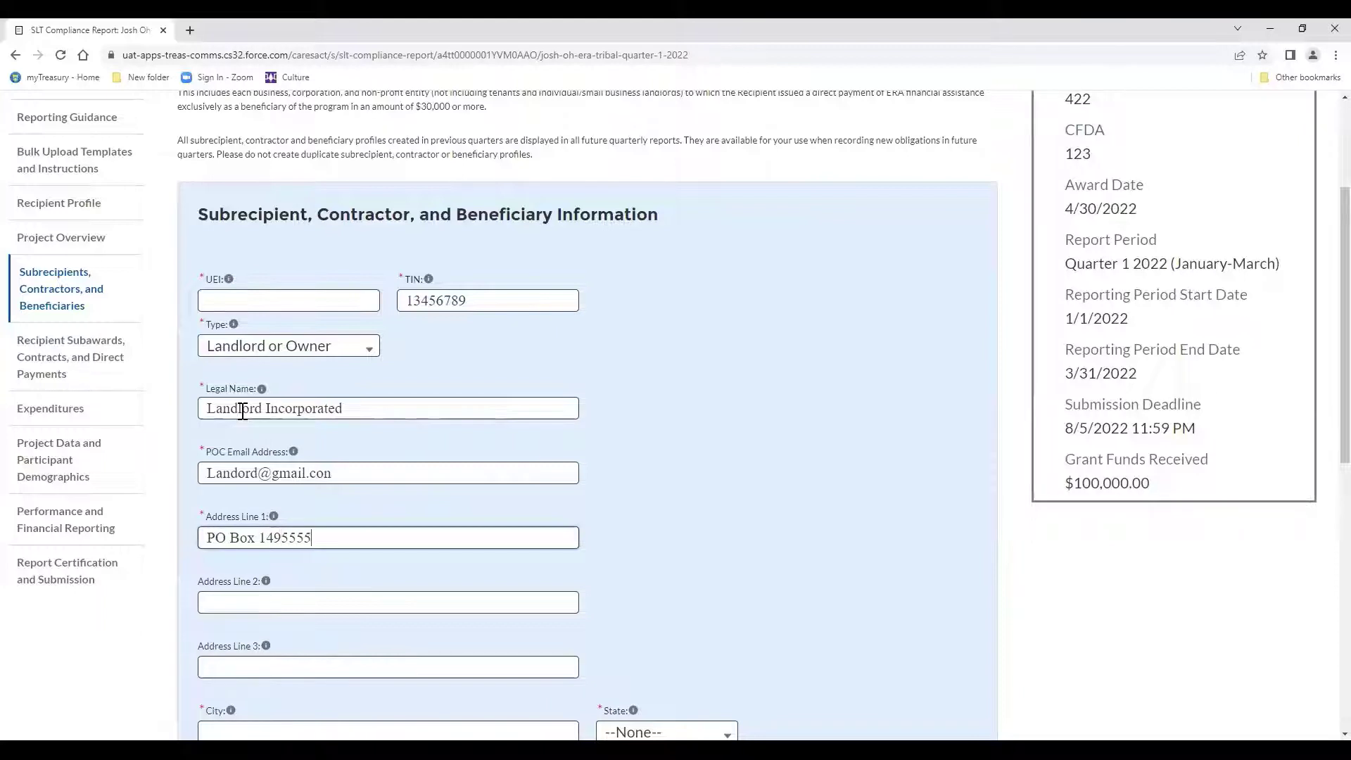
# Fill in city San Diego, state CA, and the zip code.
pyautogui.scroll(-3, 253, 437)
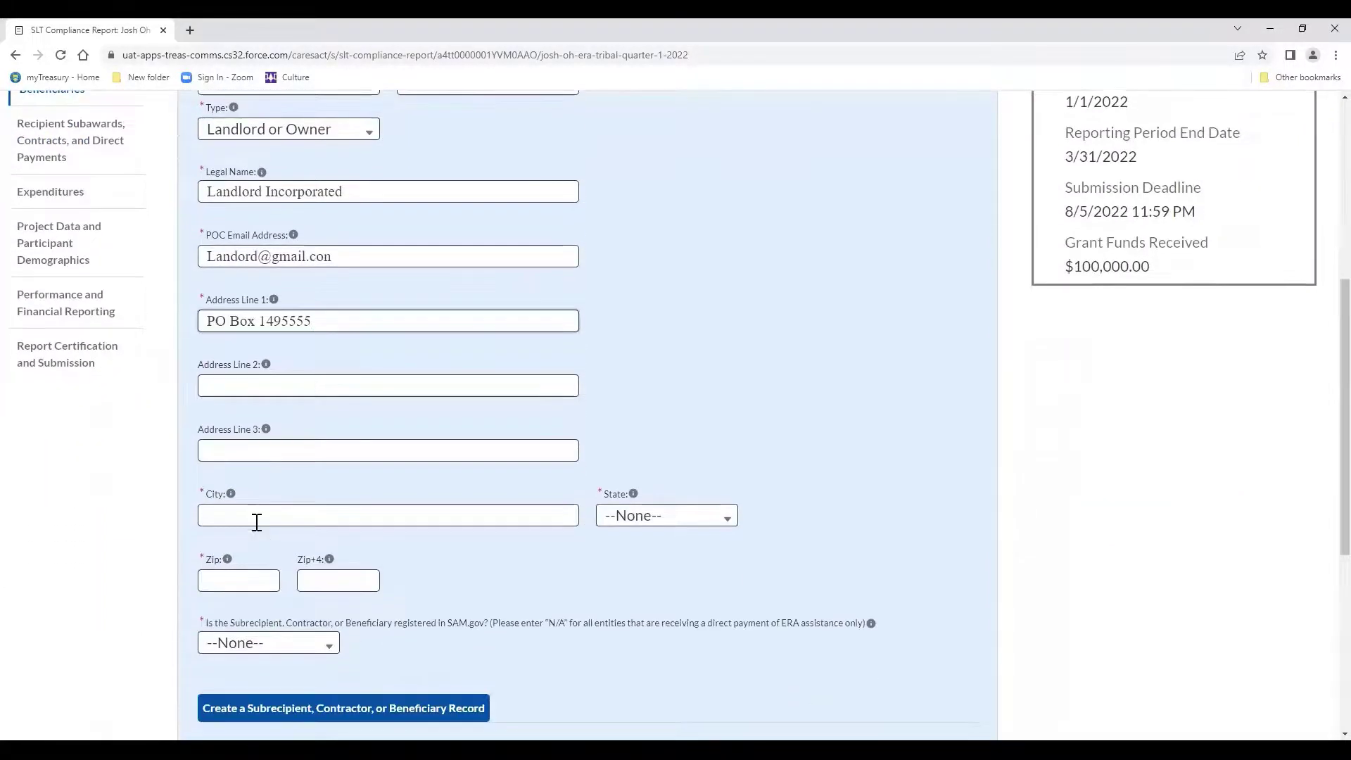
pyautogui.click(254, 518)
pyautogui.write('San Di')
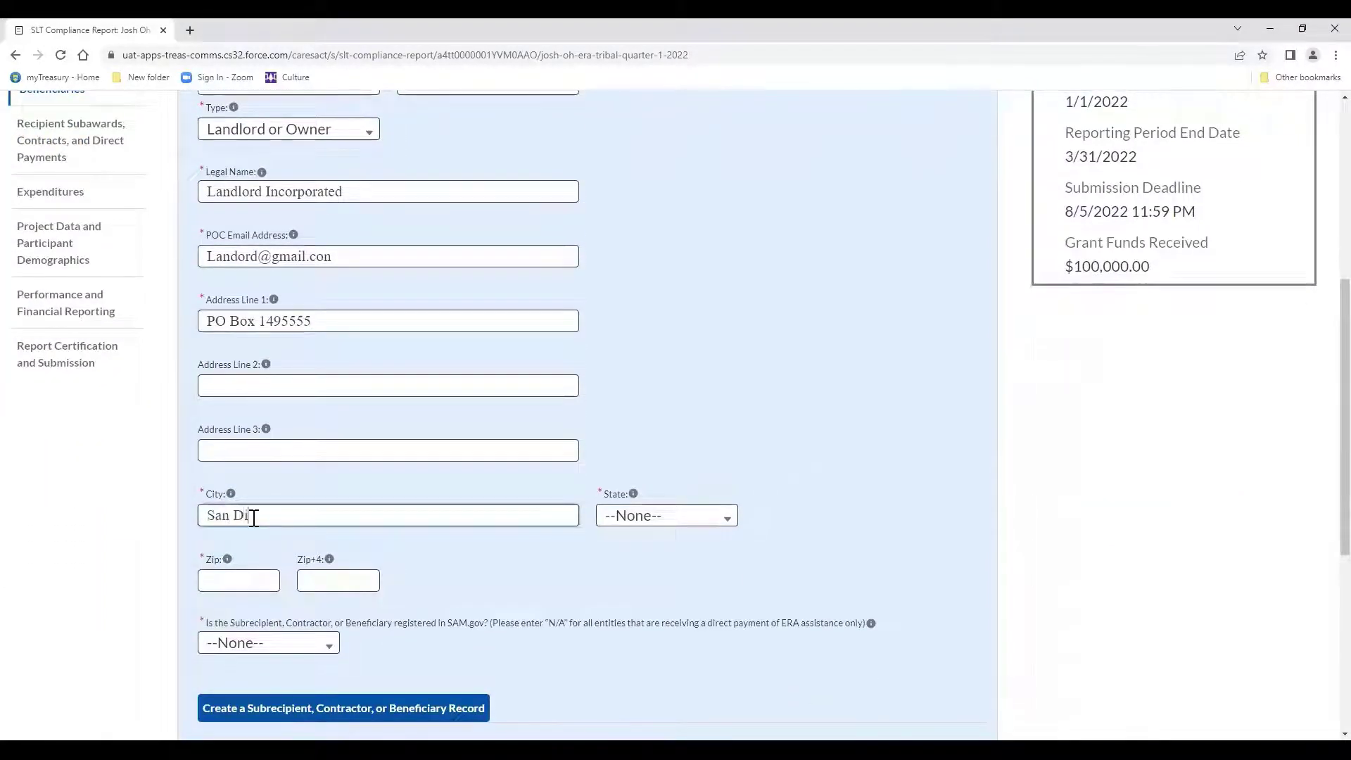
pyautogui.write('ego')
pyautogui.press('Tab')
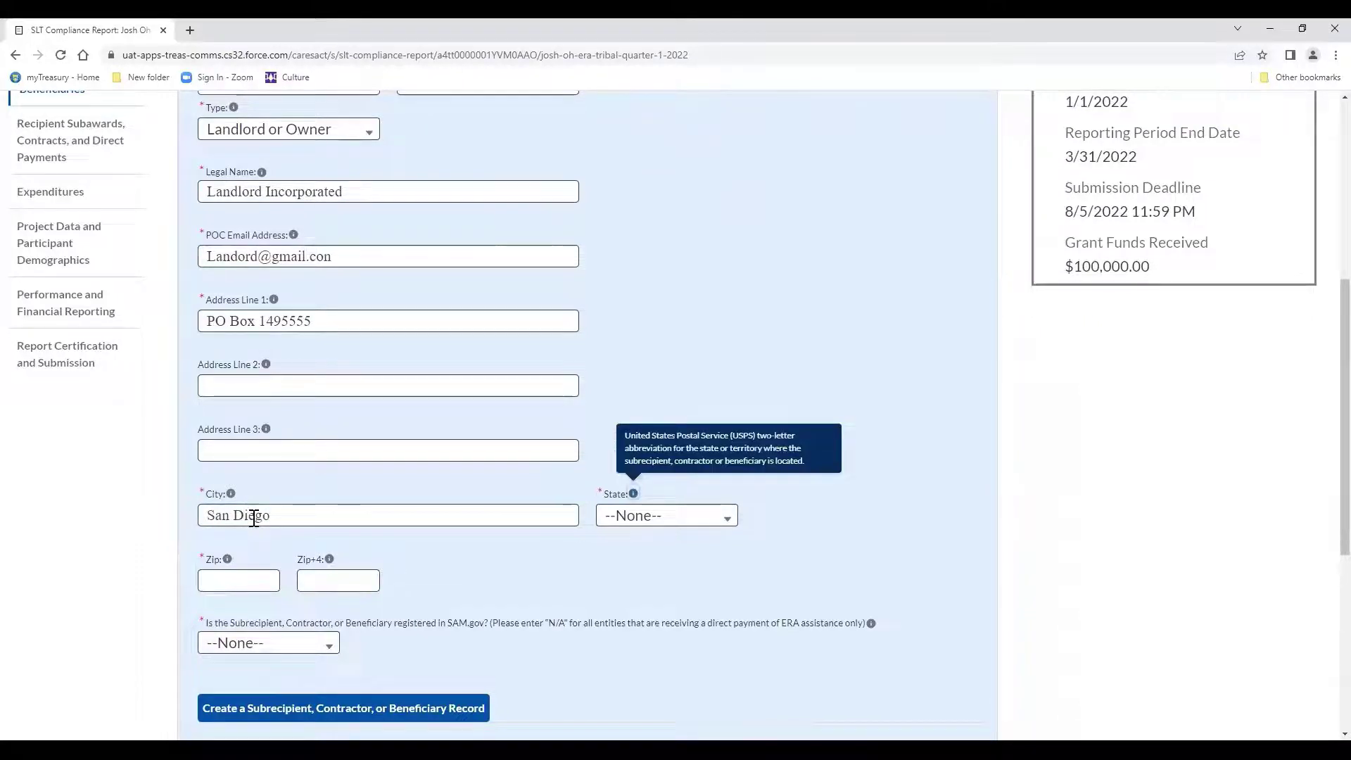
pyautogui.click(627, 518)
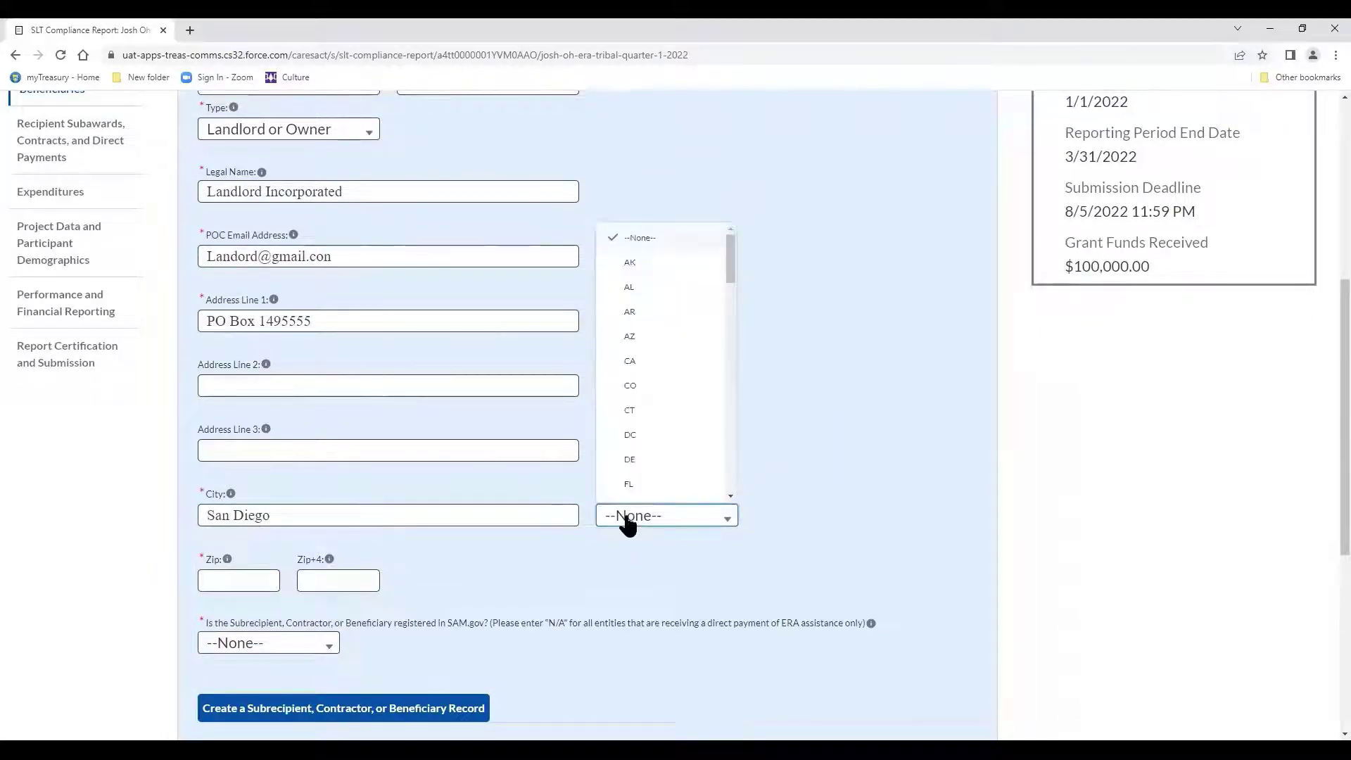
pyautogui.click(629, 362)
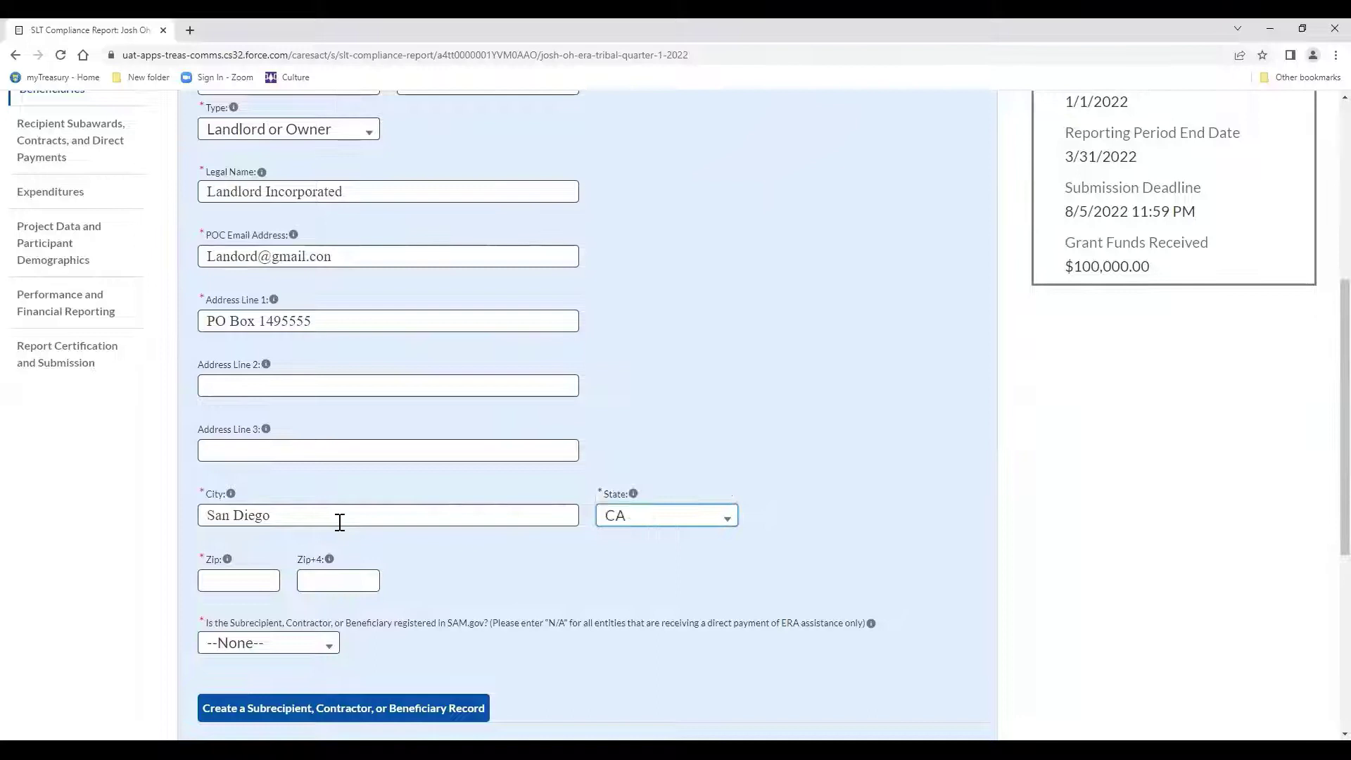
pyautogui.click(222, 586)
pyautogui.write('92019')
pyautogui.press('Tab')
# Answer No to the SAM.gov, 80% federal revenue and $25 million questions, then attempt record creation.
pyautogui.scroll(-2, 222, 586)
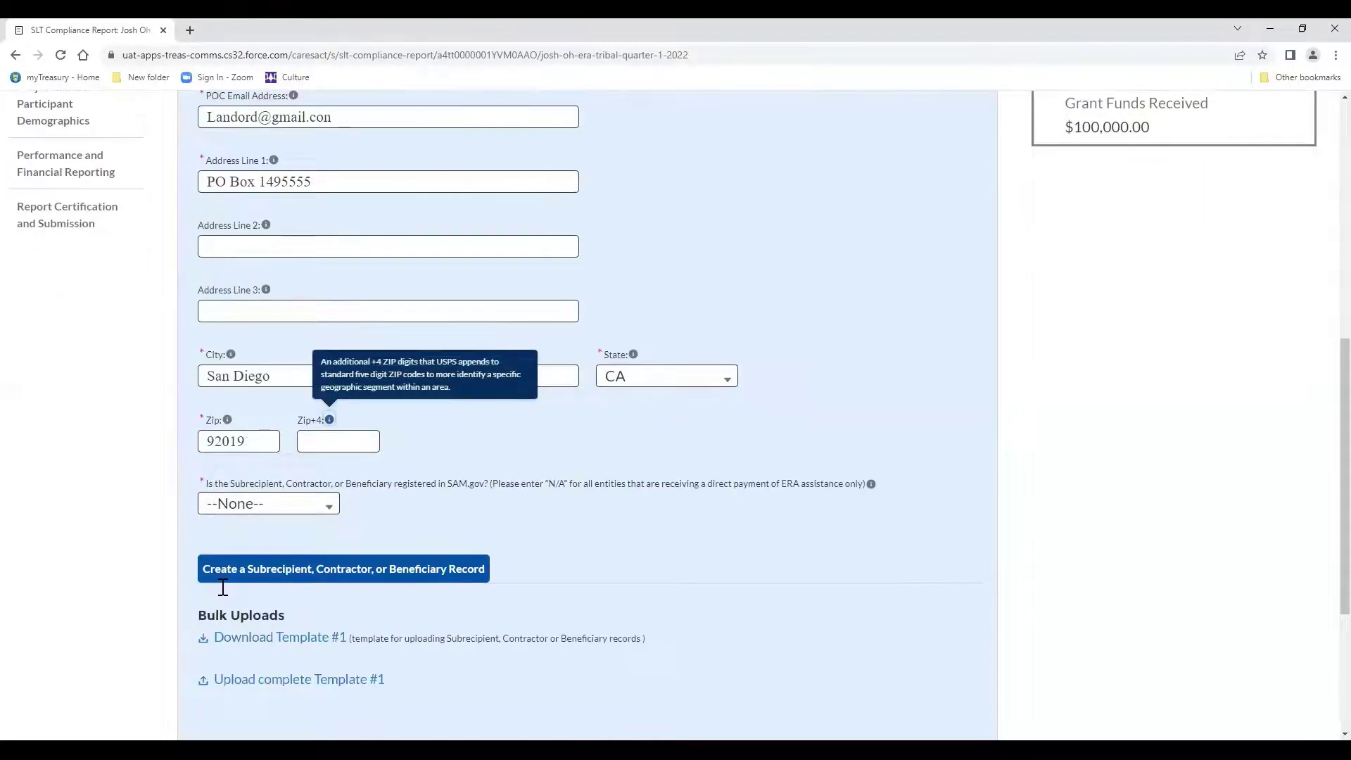
pyautogui.scroll(-1, 222, 586)
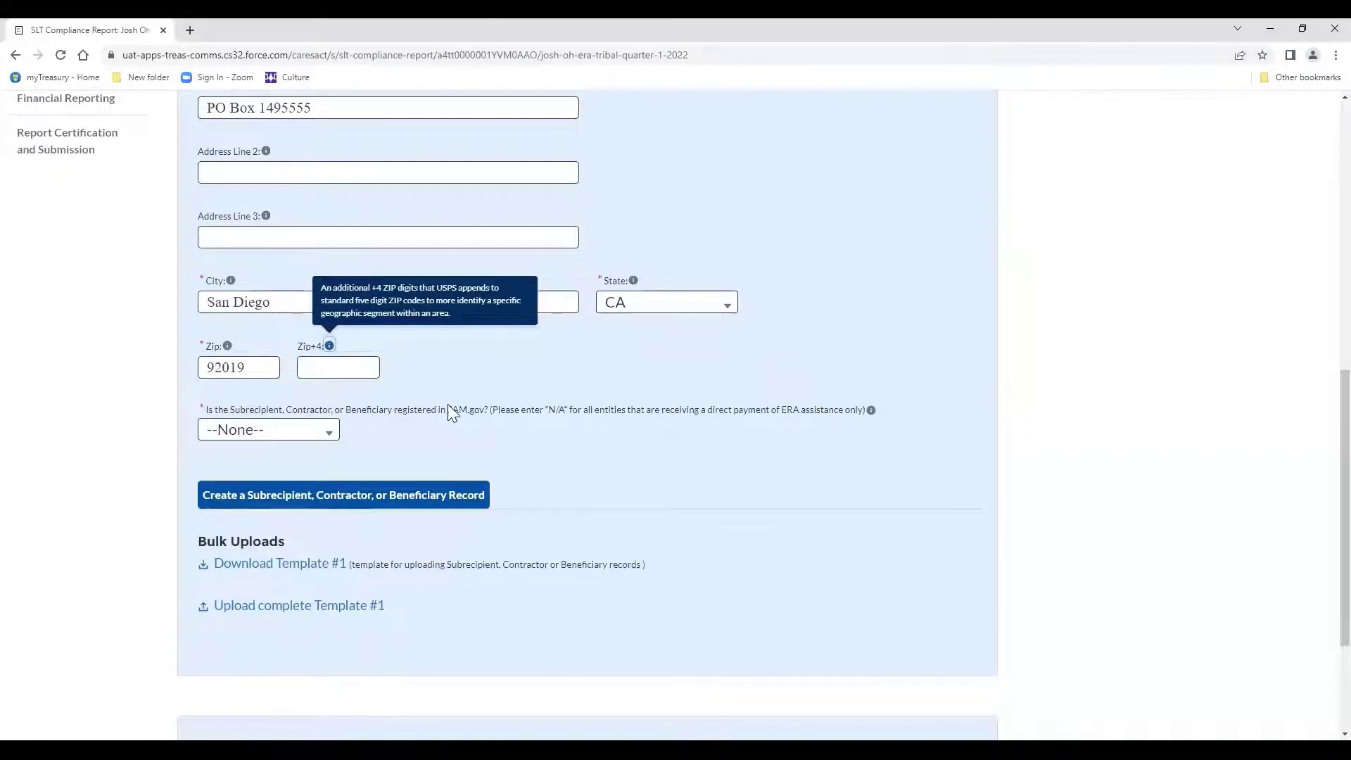
pyautogui.click(328, 429)
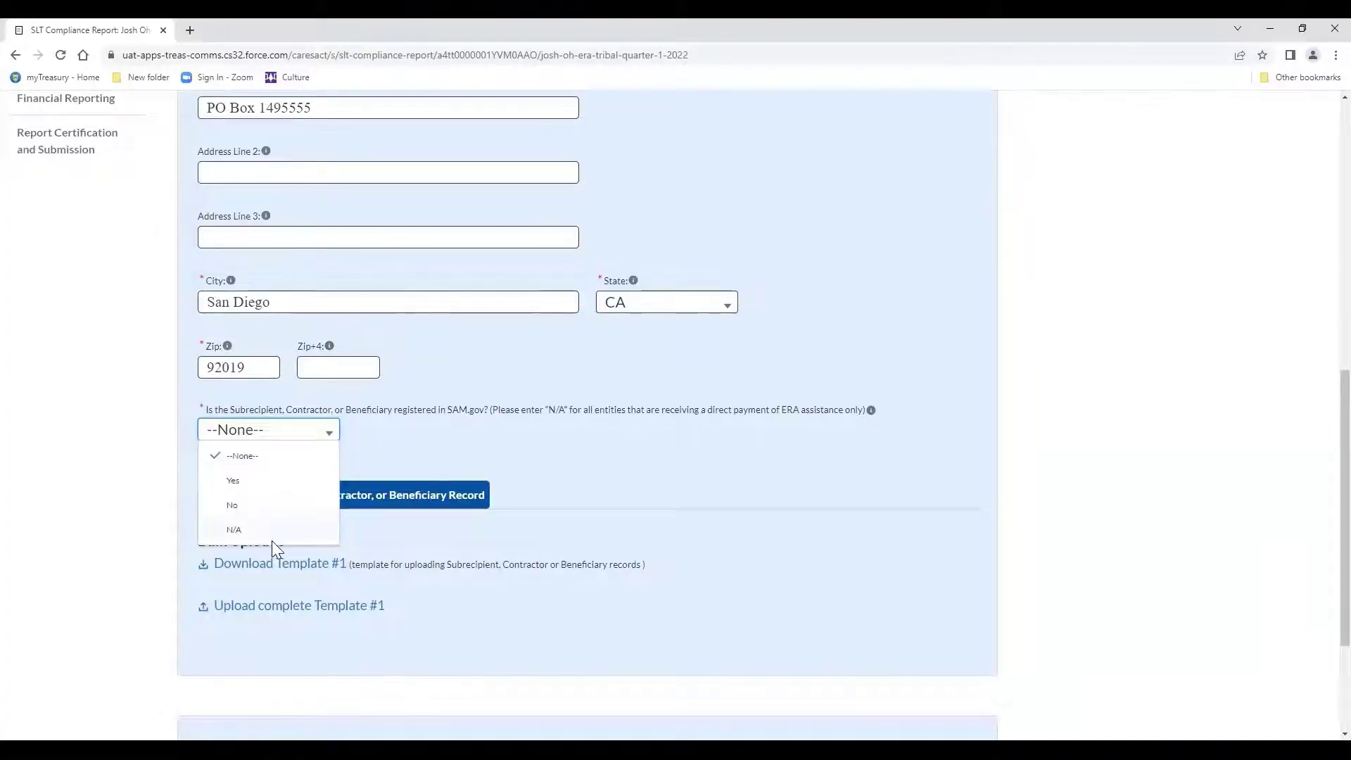
pyautogui.click(265, 513)
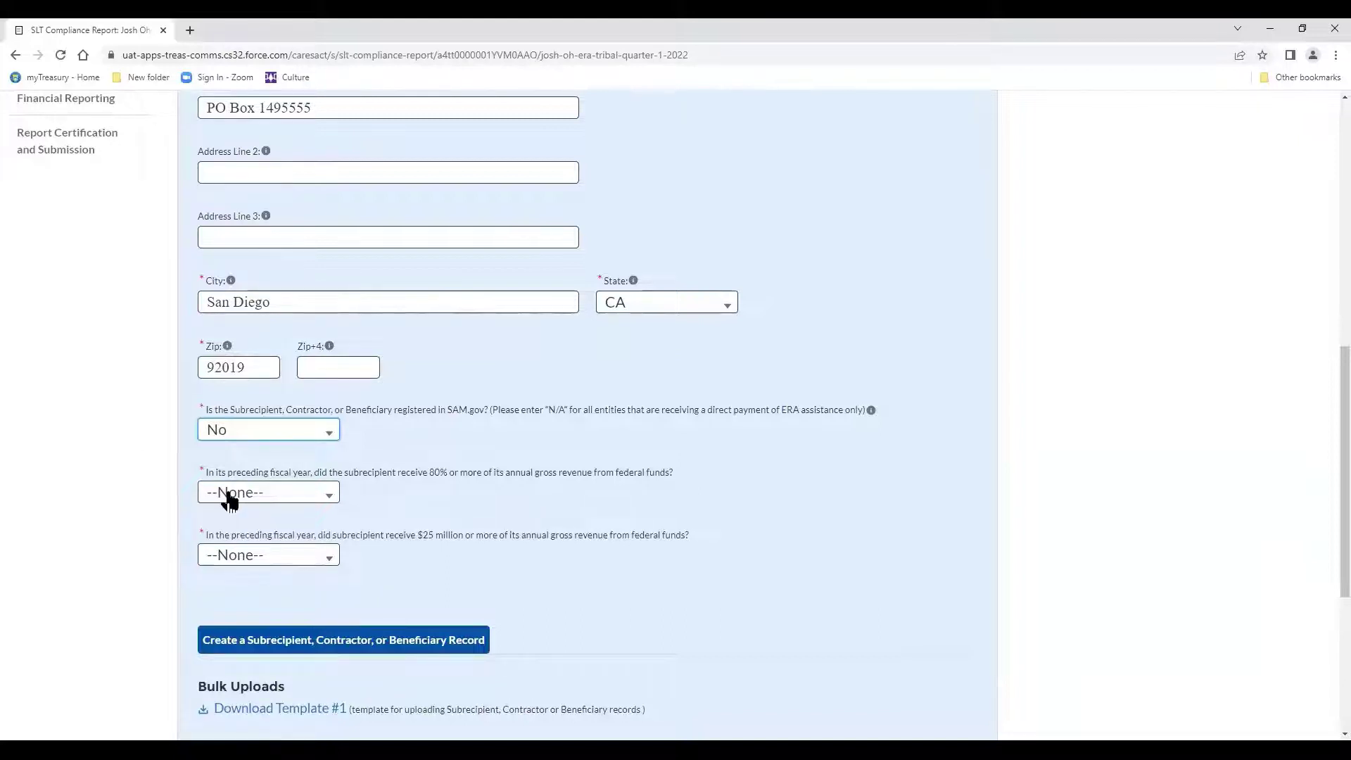
pyautogui.rightClick(227, 492)
pyautogui.click(227, 496)
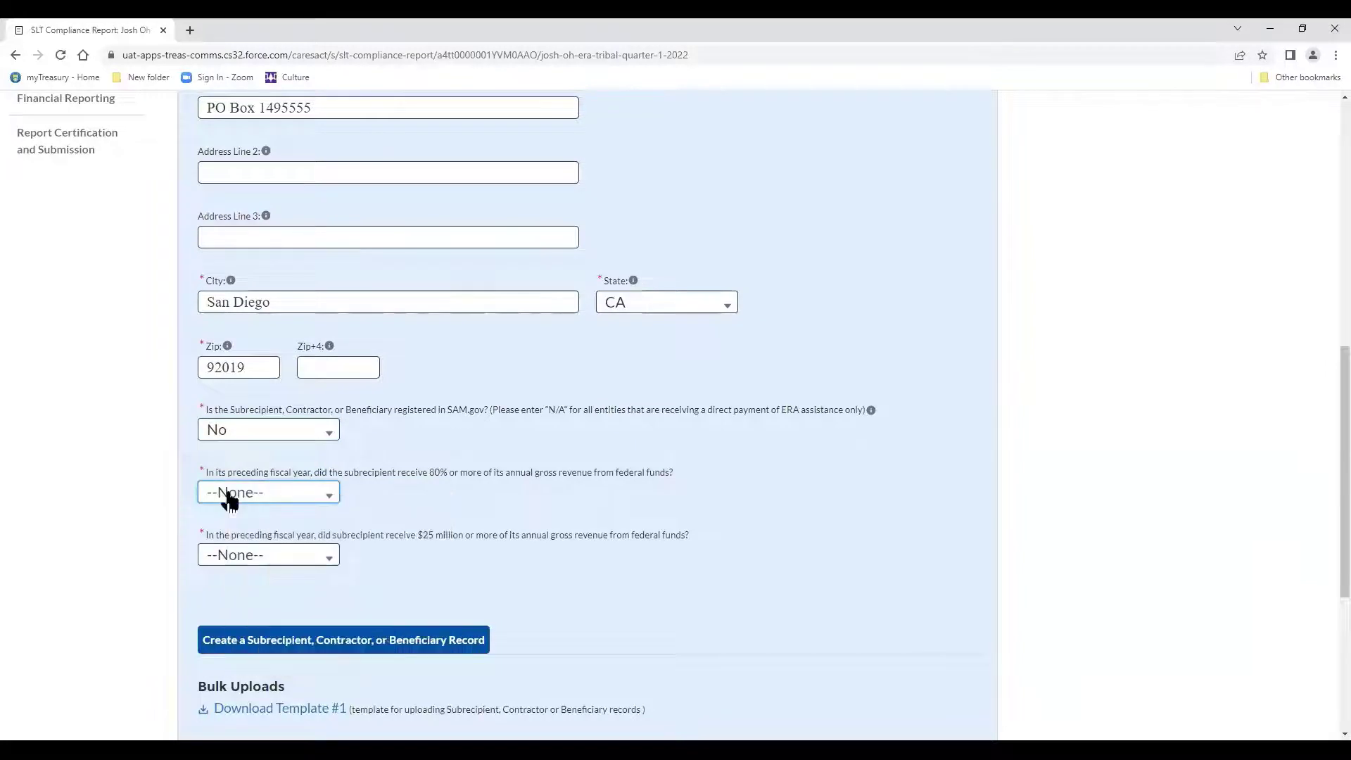
pyautogui.click(226, 497)
pyautogui.click(256, 573)
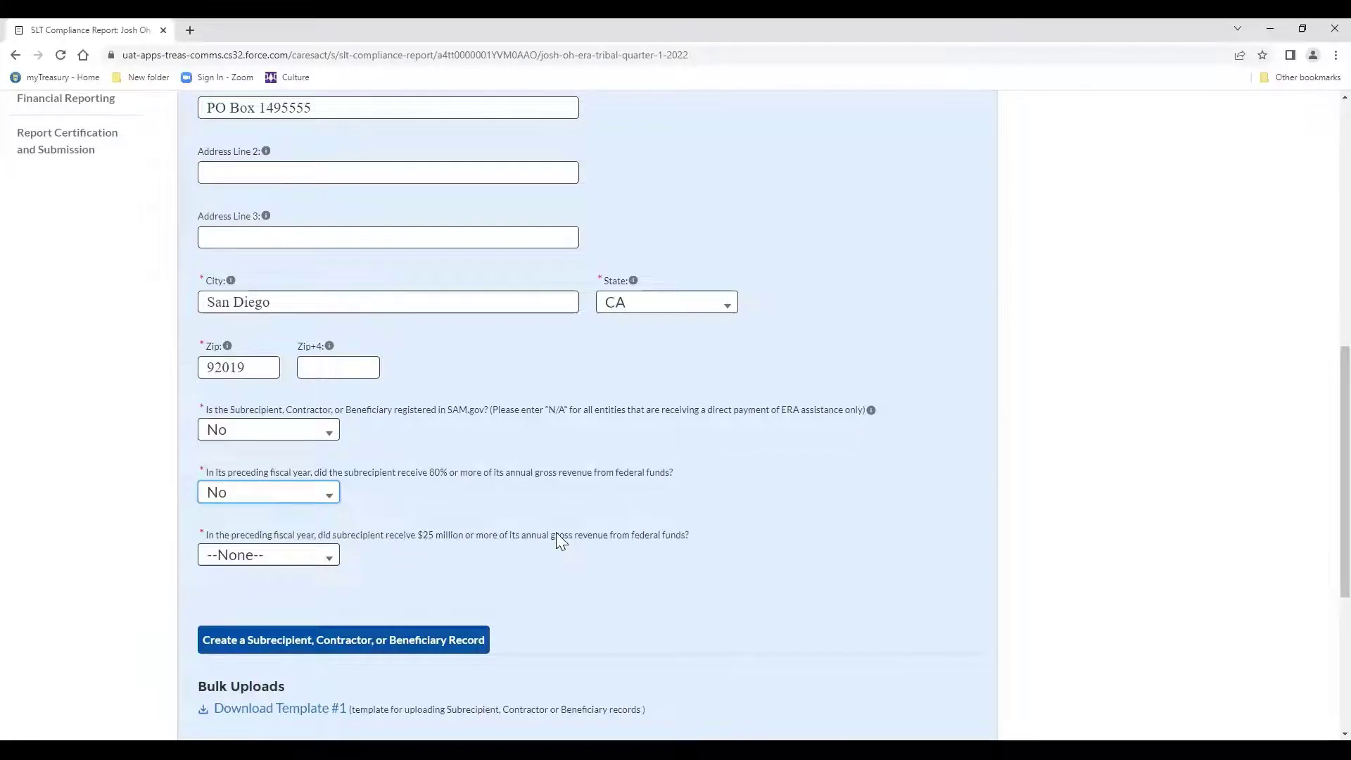
pyautogui.click(329, 559)
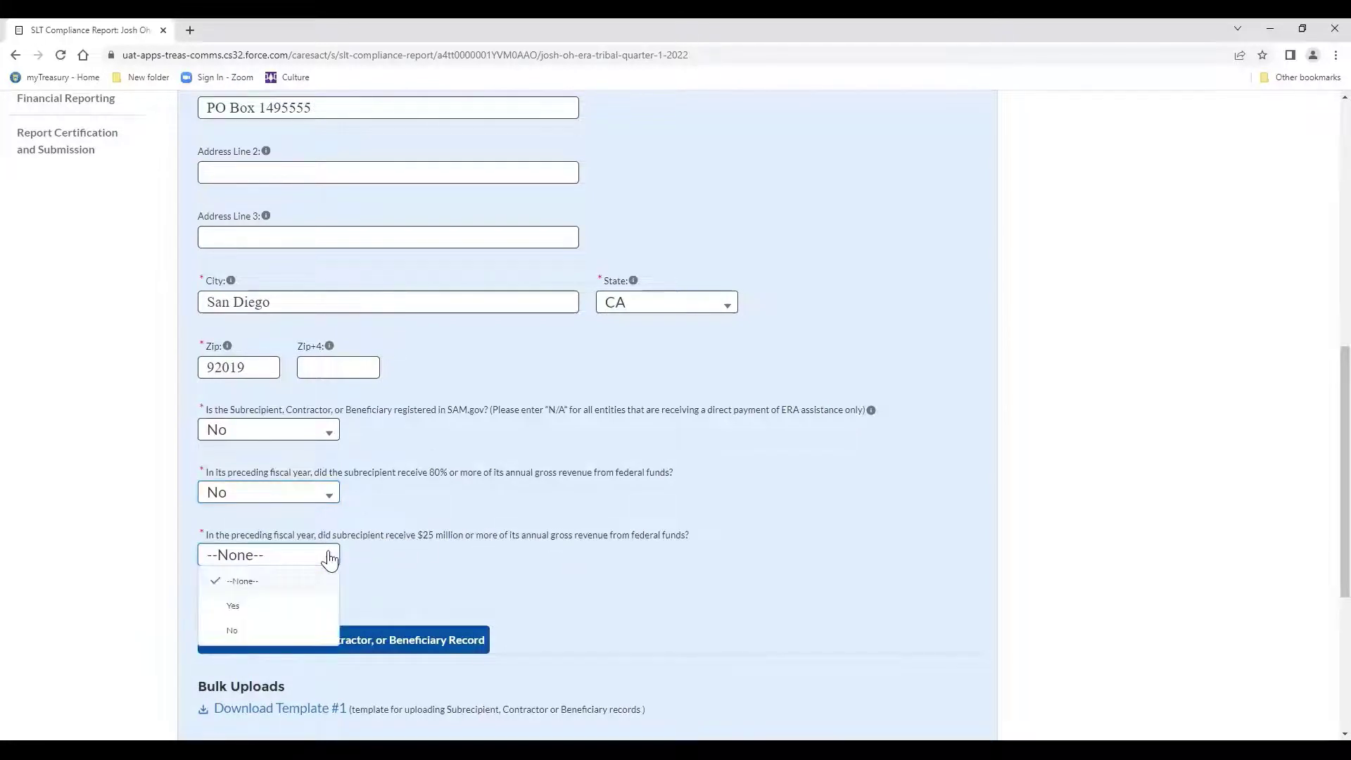
pyautogui.click(232, 631)
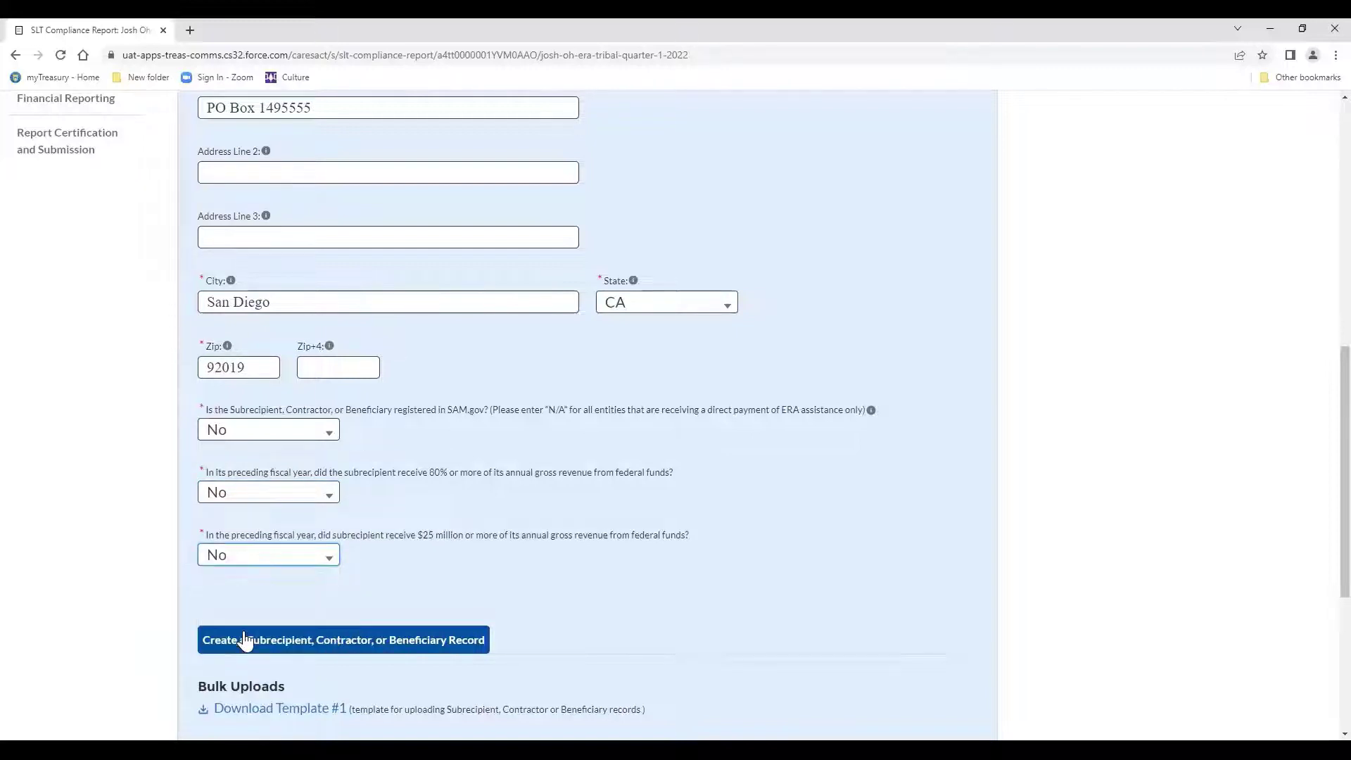
pyautogui.scroll(-2, 293, 582)
pyautogui.click(292, 555)
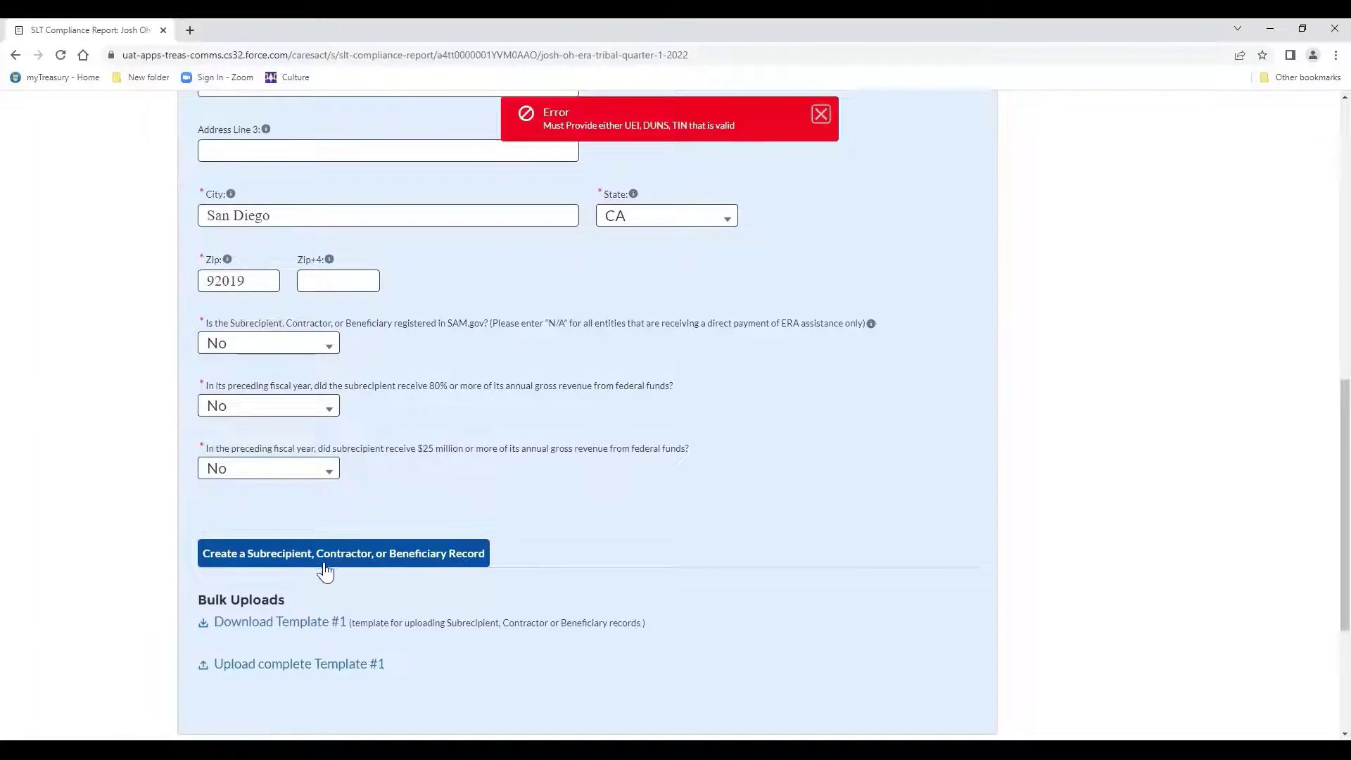
# Insert the missing 2 so the TIN reads 123456789, then create the Landlord Incorporated record.
pyautogui.scroll(5, 398, 568)
pyautogui.scroll(3, 398, 569)
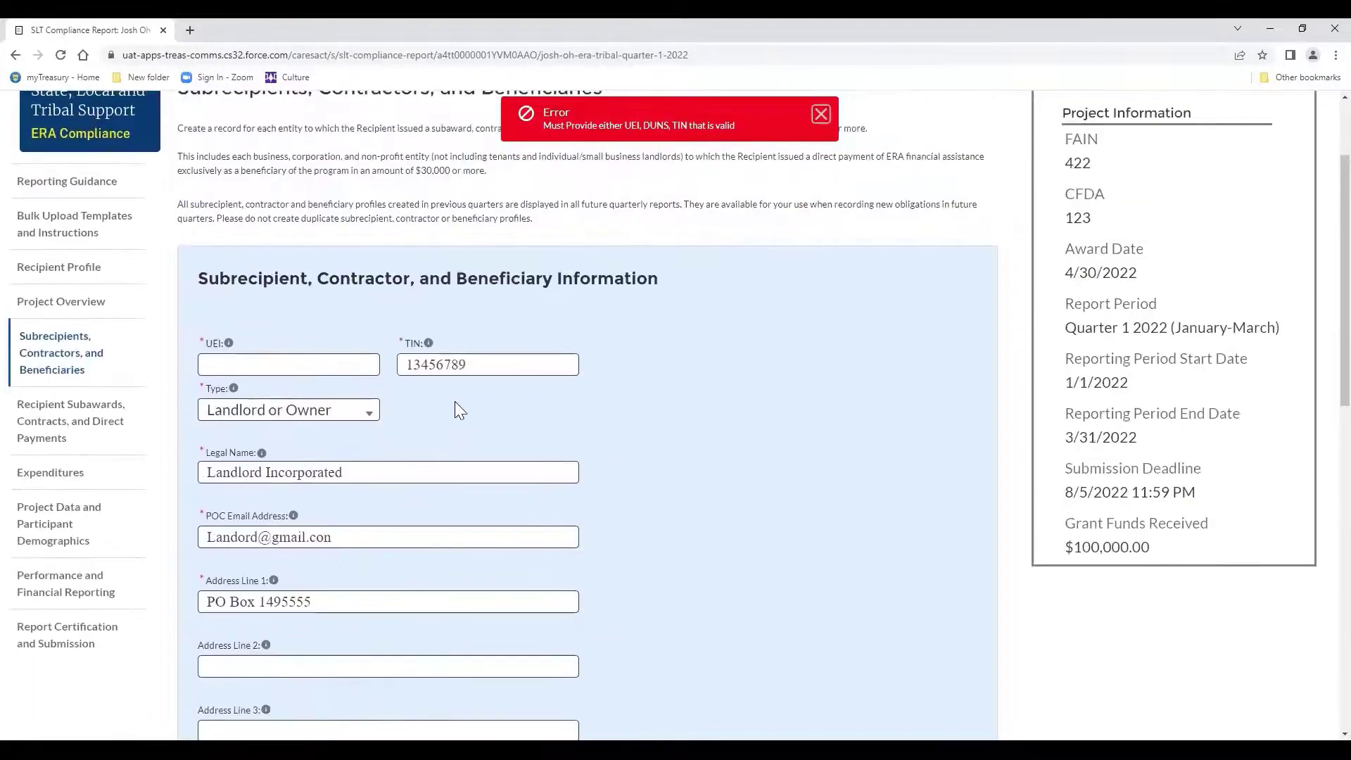
pyautogui.scroll(-10, 412, 360)
pyautogui.scroll(12, 415, 468)
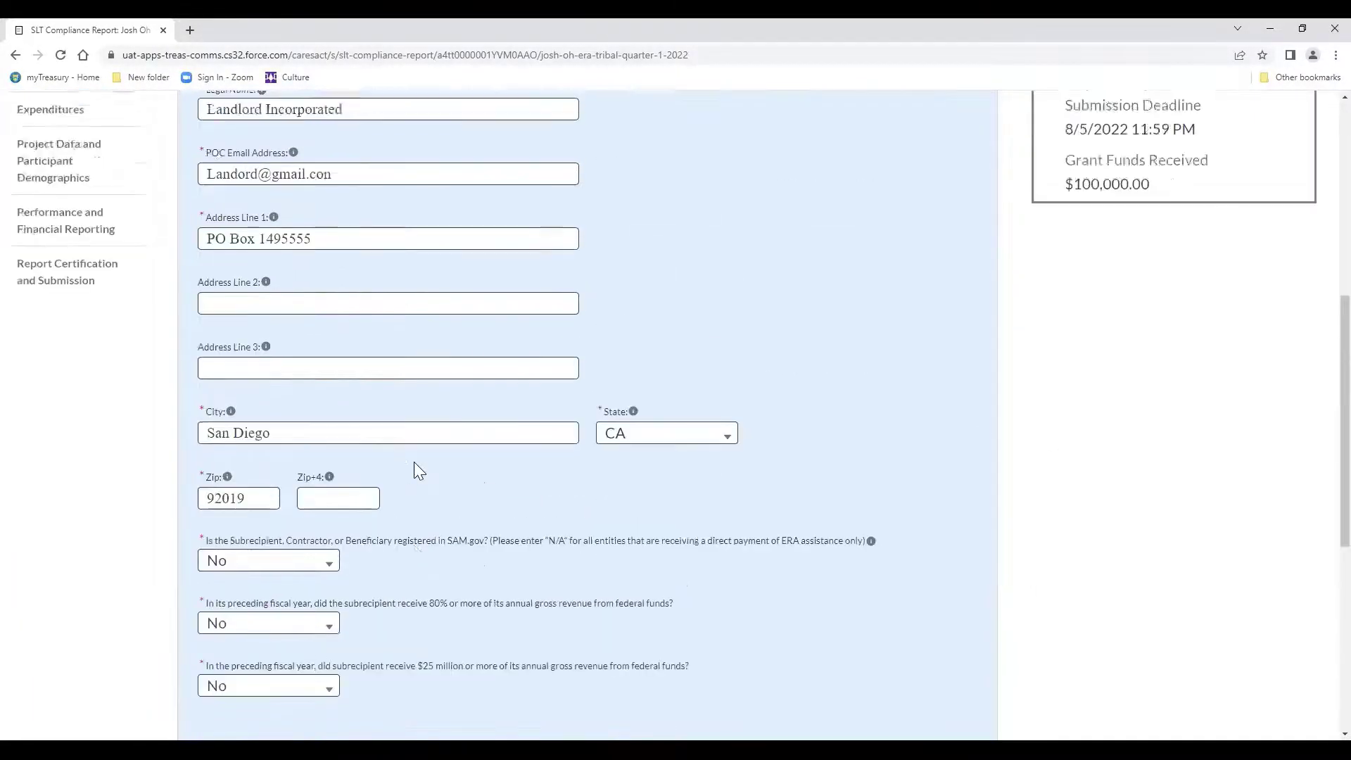
pyautogui.click(427, 497)
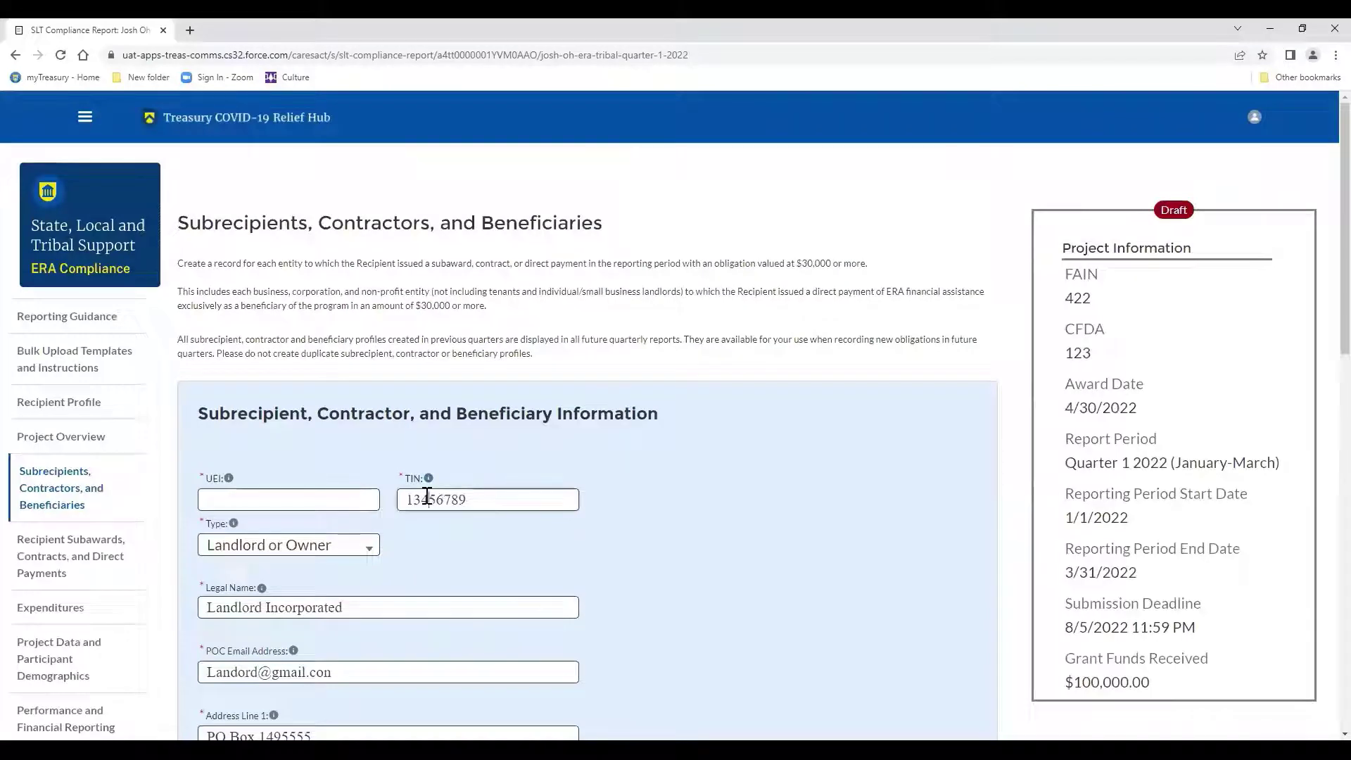
pyautogui.write('2')
pyautogui.scroll(-5, 427, 496)
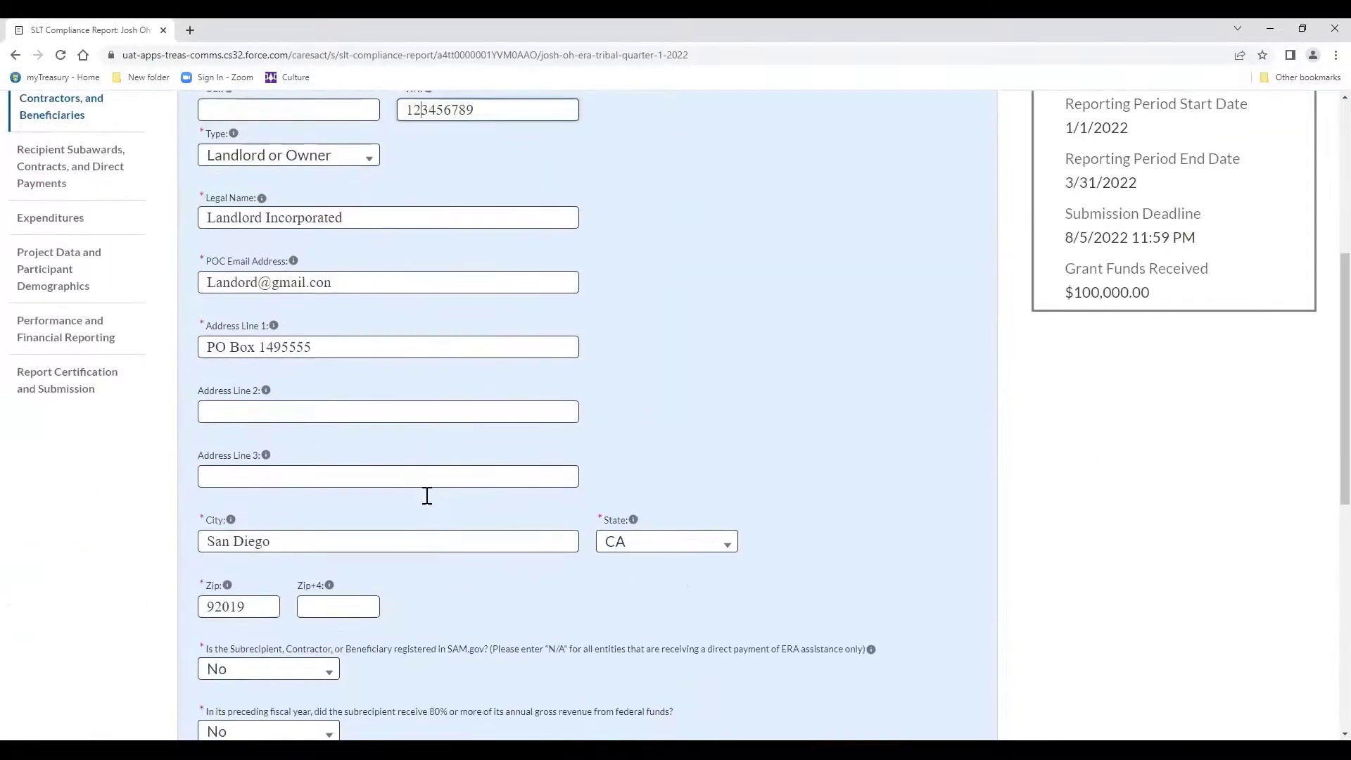
pyautogui.scroll(1, 425, 495)
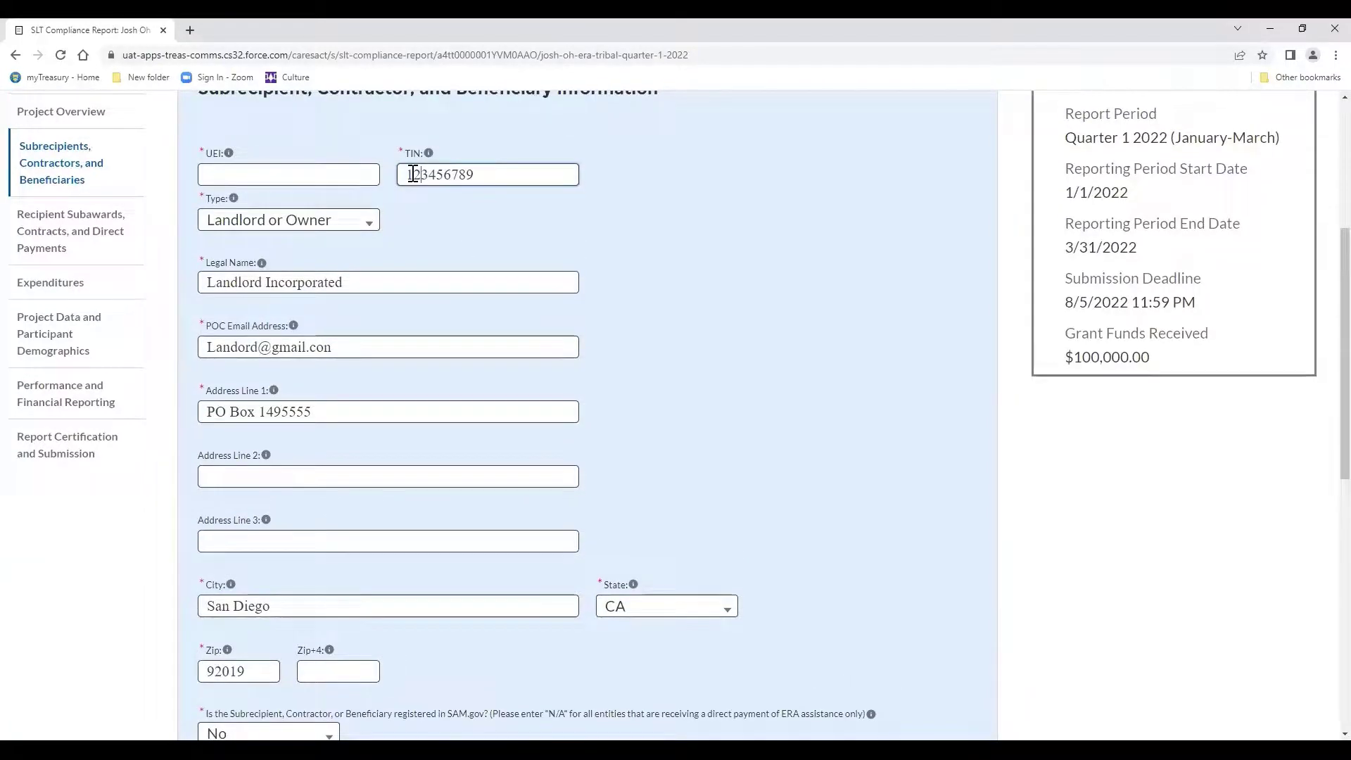
pyautogui.scroll(-6, 413, 174)
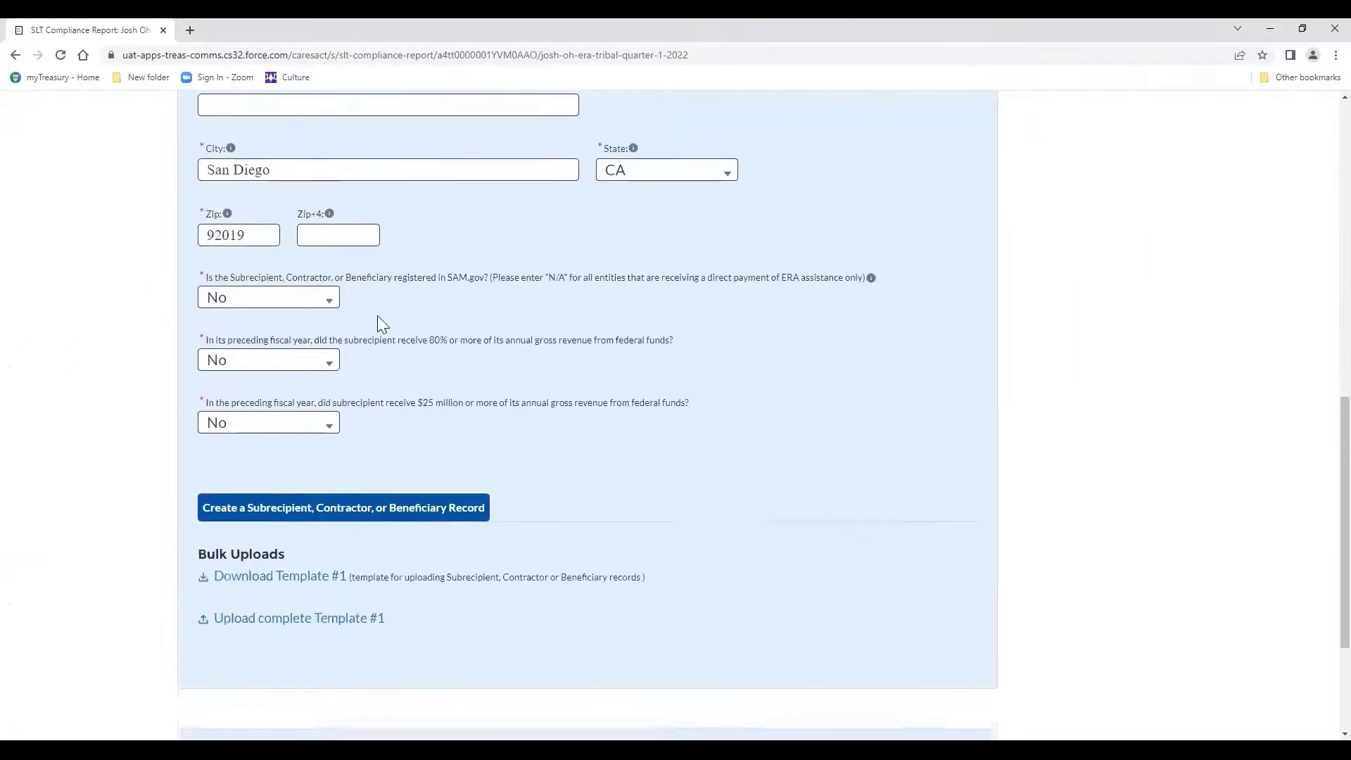
pyautogui.click(343, 503)
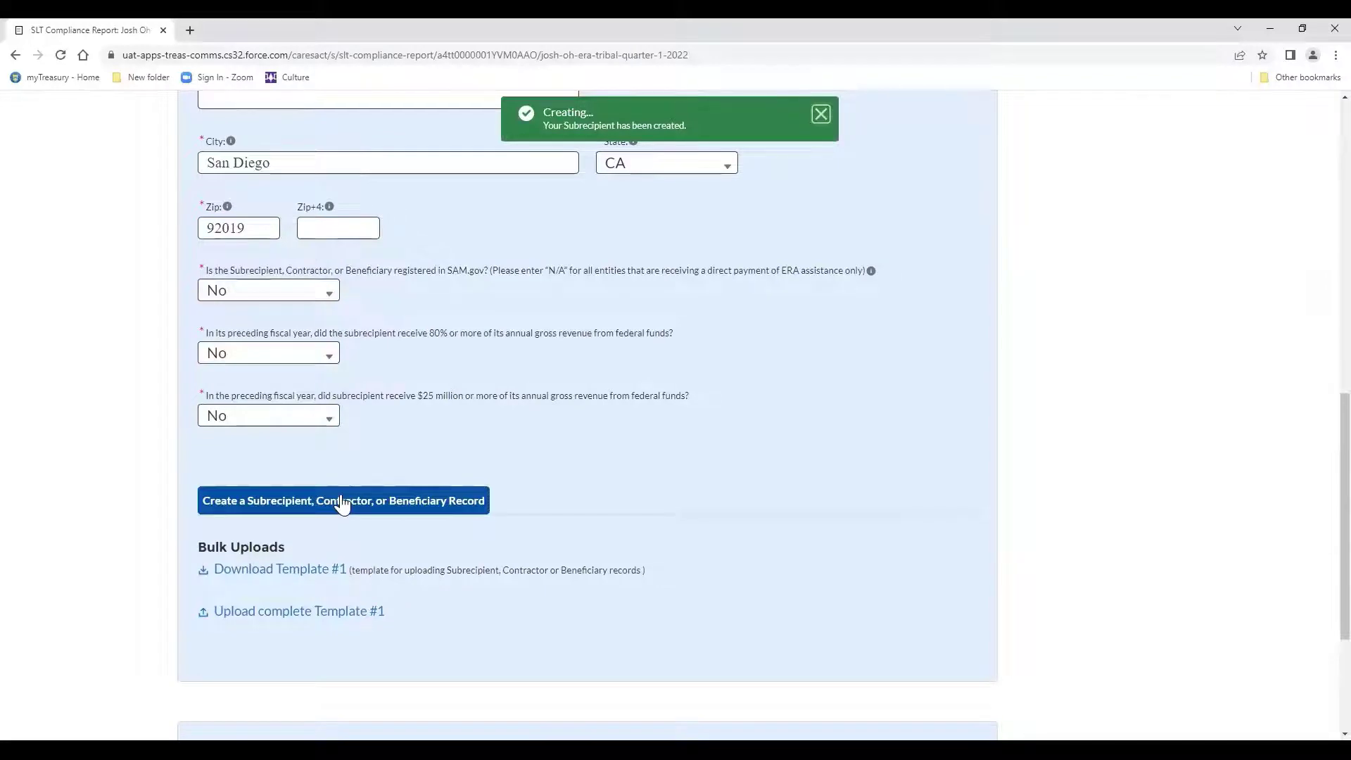
# Scroll the My Subrecipients table to confirm Landlord Incorporated, TIN 123456789, is listed first.
pyautogui.scroll(-2, 342, 505)
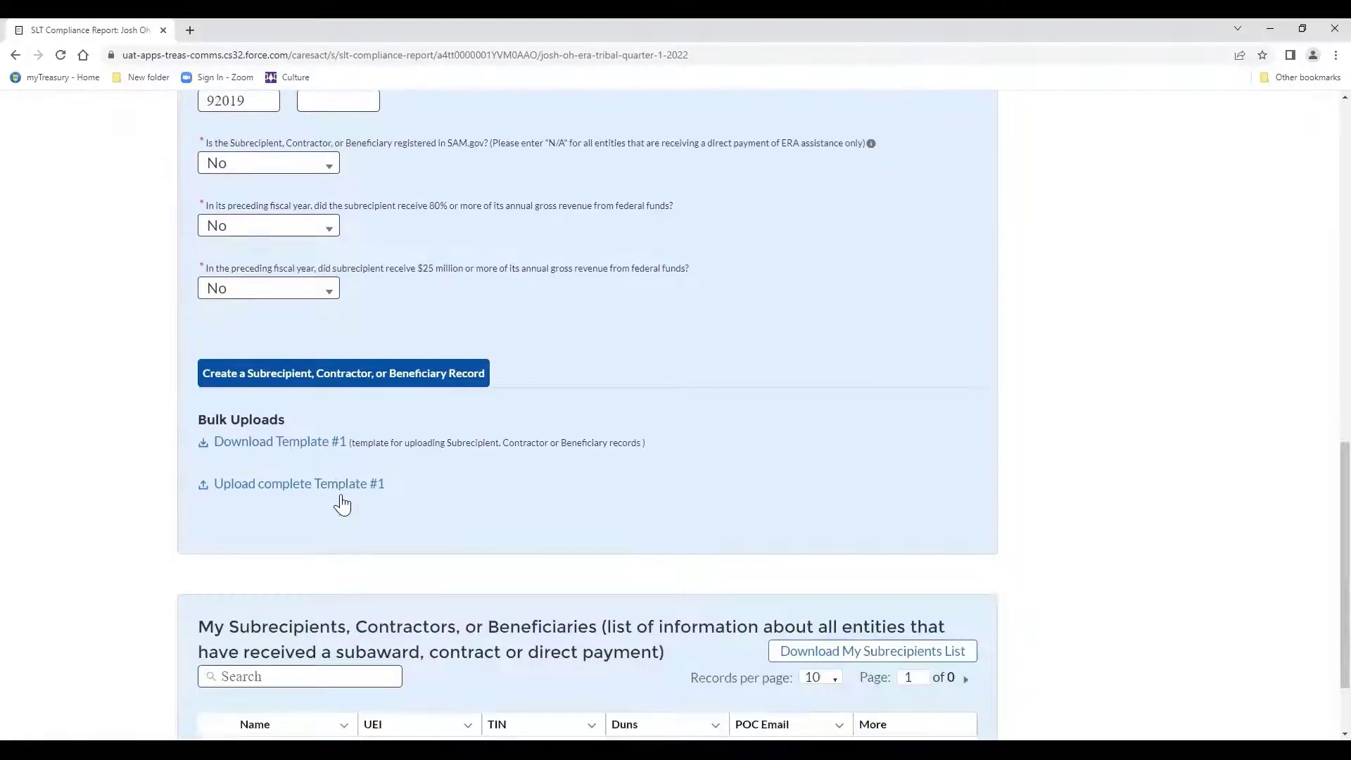
pyautogui.scroll(-1, 343, 505)
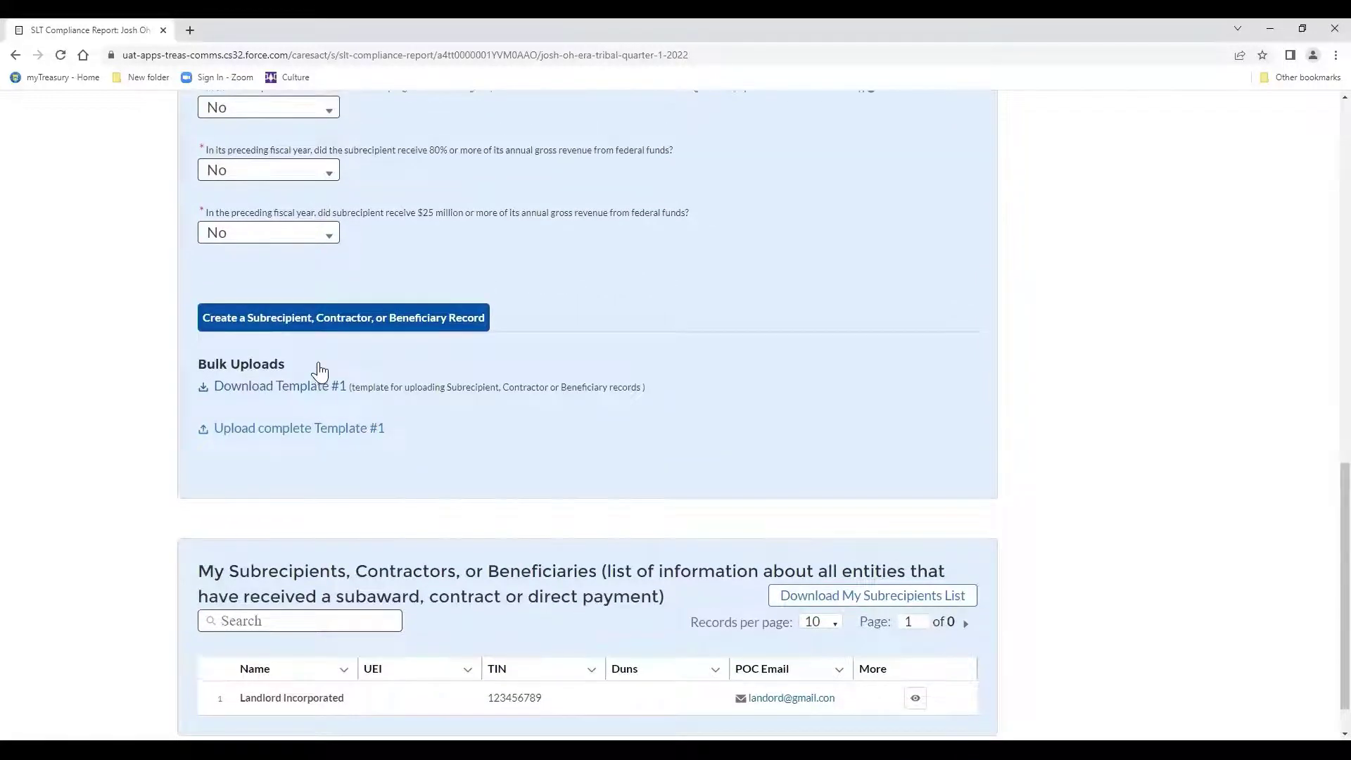
pyautogui.scroll(-1, 320, 371)
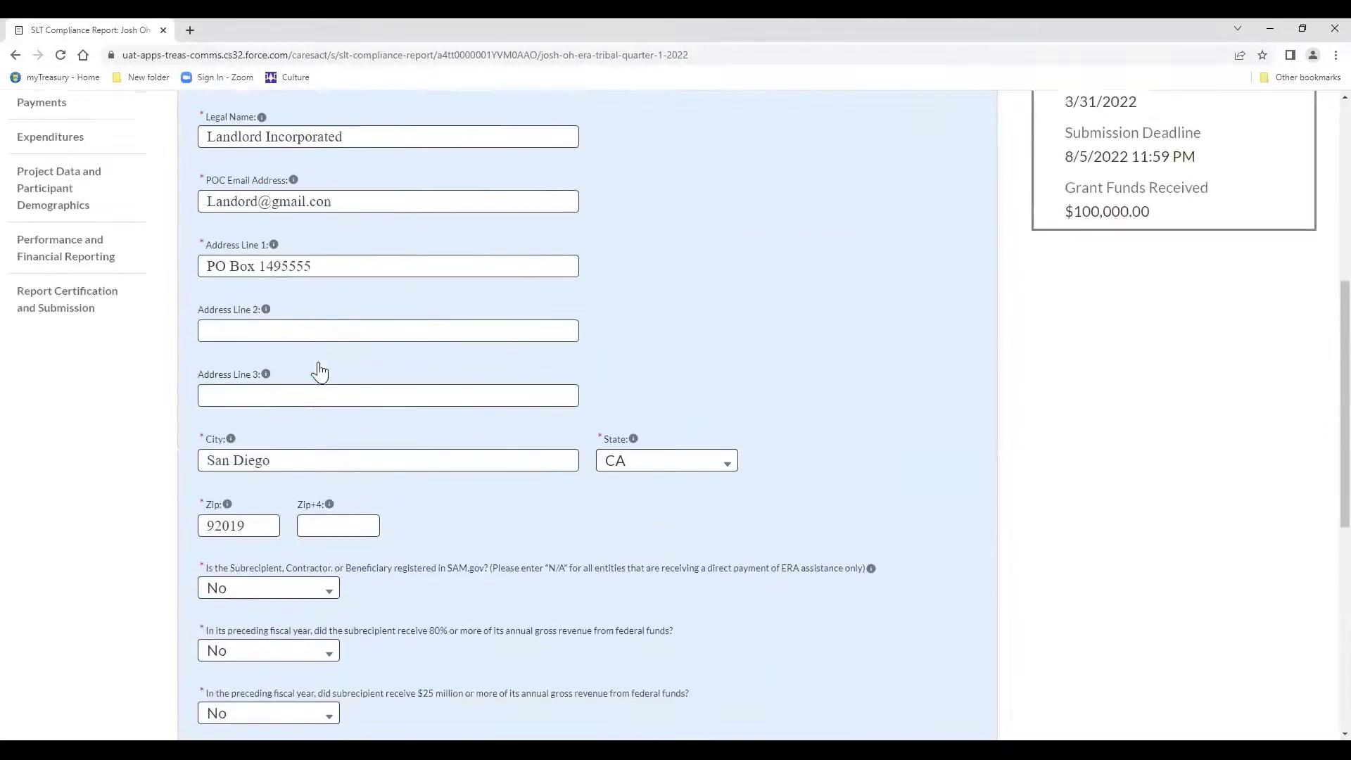
pyautogui.scroll(5, 306, 231)
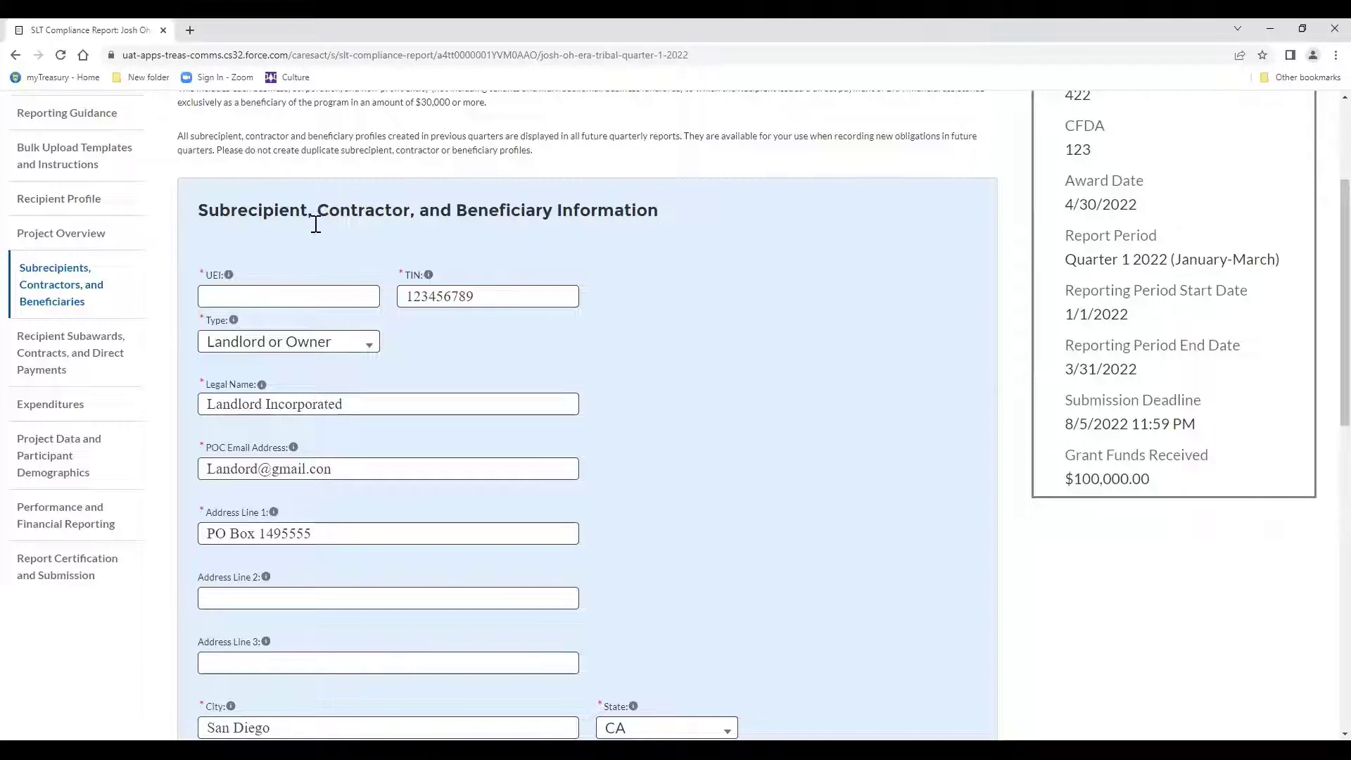
pyautogui.scroll(-3, 314, 221)
pyautogui.scroll(-9, 316, 224)
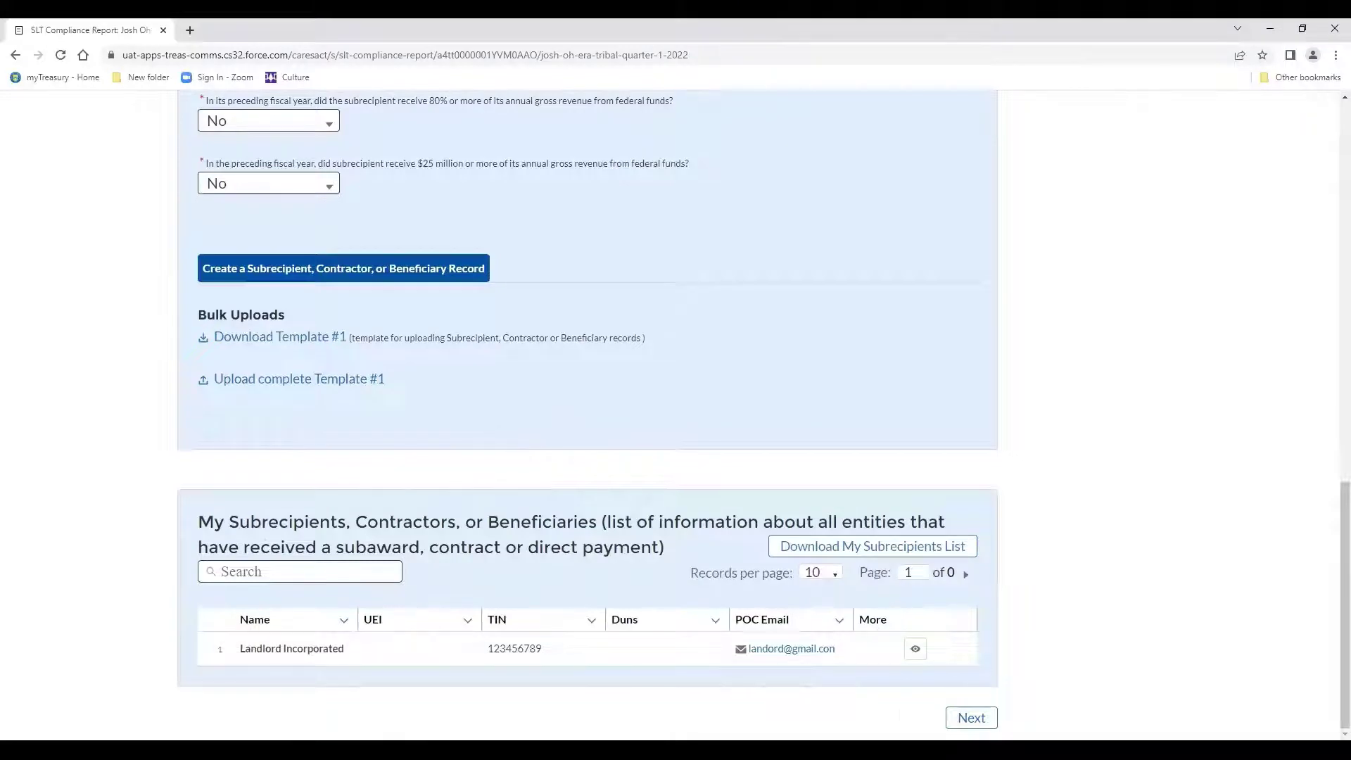
# Go to Recipient Subawards and select Landlord Incorporated as the subrecipient entity.
pyautogui.click(972, 718)
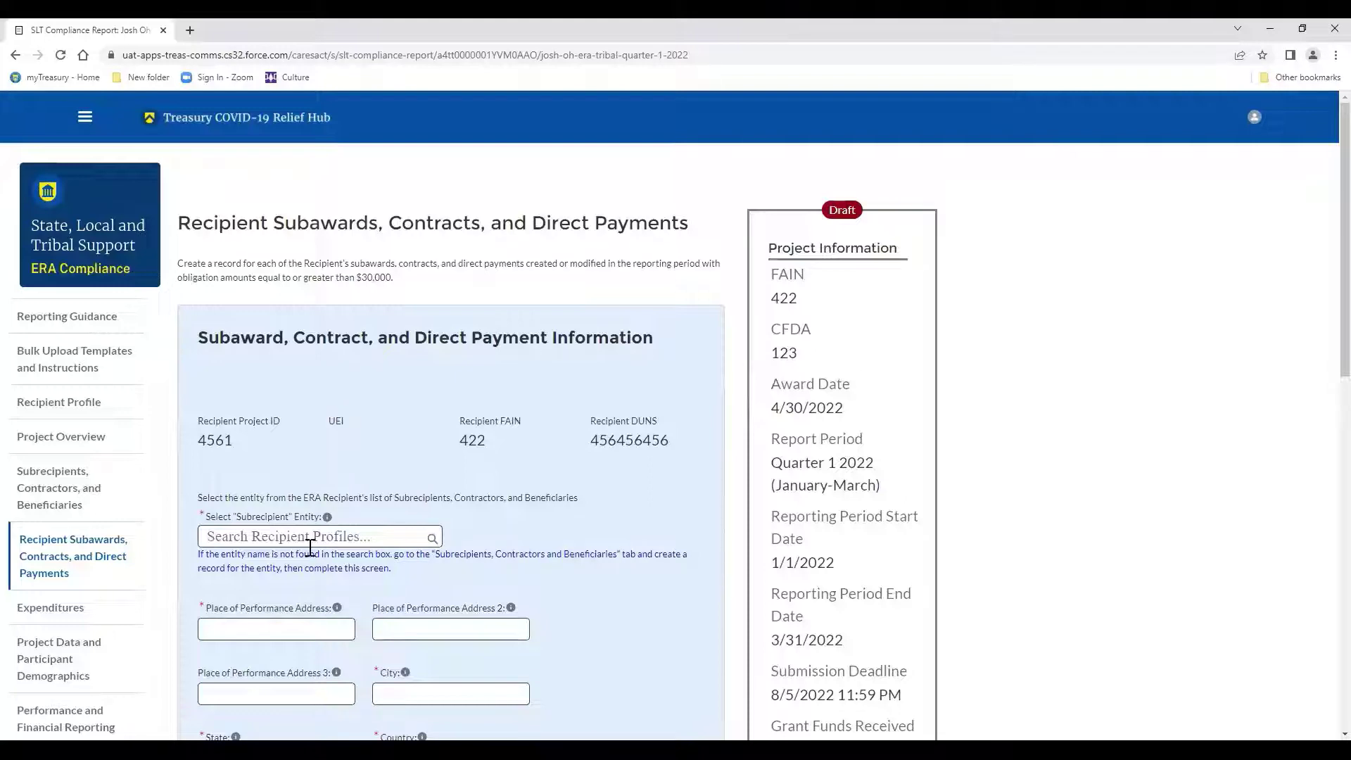
pyautogui.scroll(-2, 309, 548)
pyautogui.scroll(-1, 309, 547)
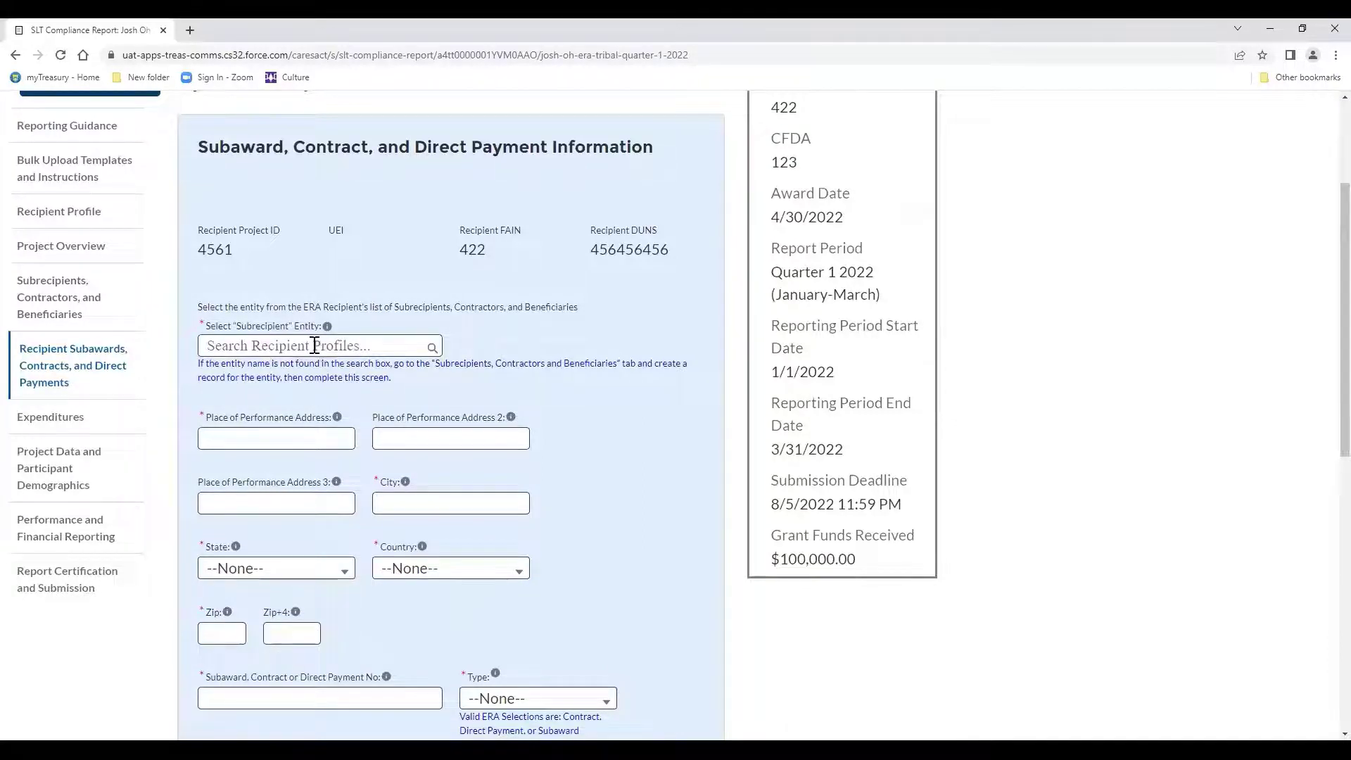
pyautogui.click(312, 348)
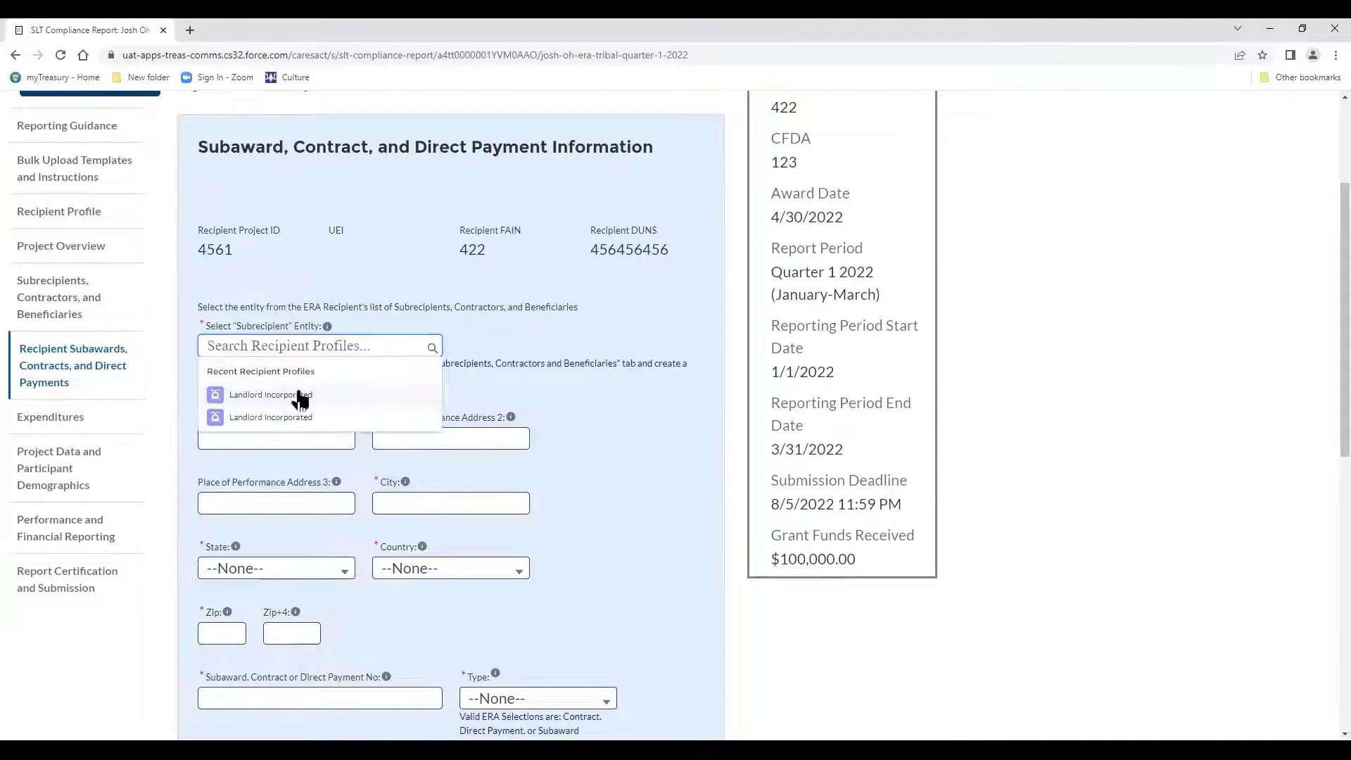
pyautogui.click(300, 395)
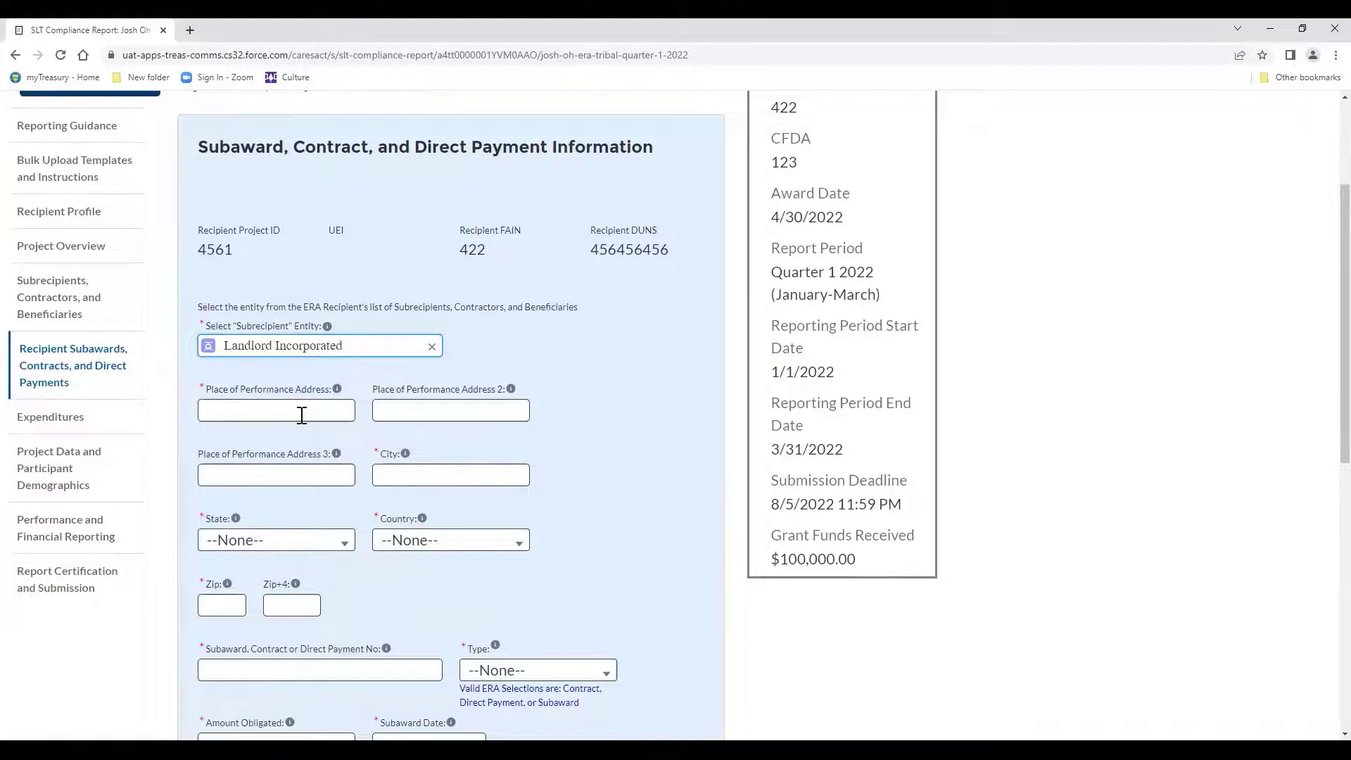
# Enter the place-of-performance street address, city San Diego, and state CA.
pyautogui.click(301, 414)
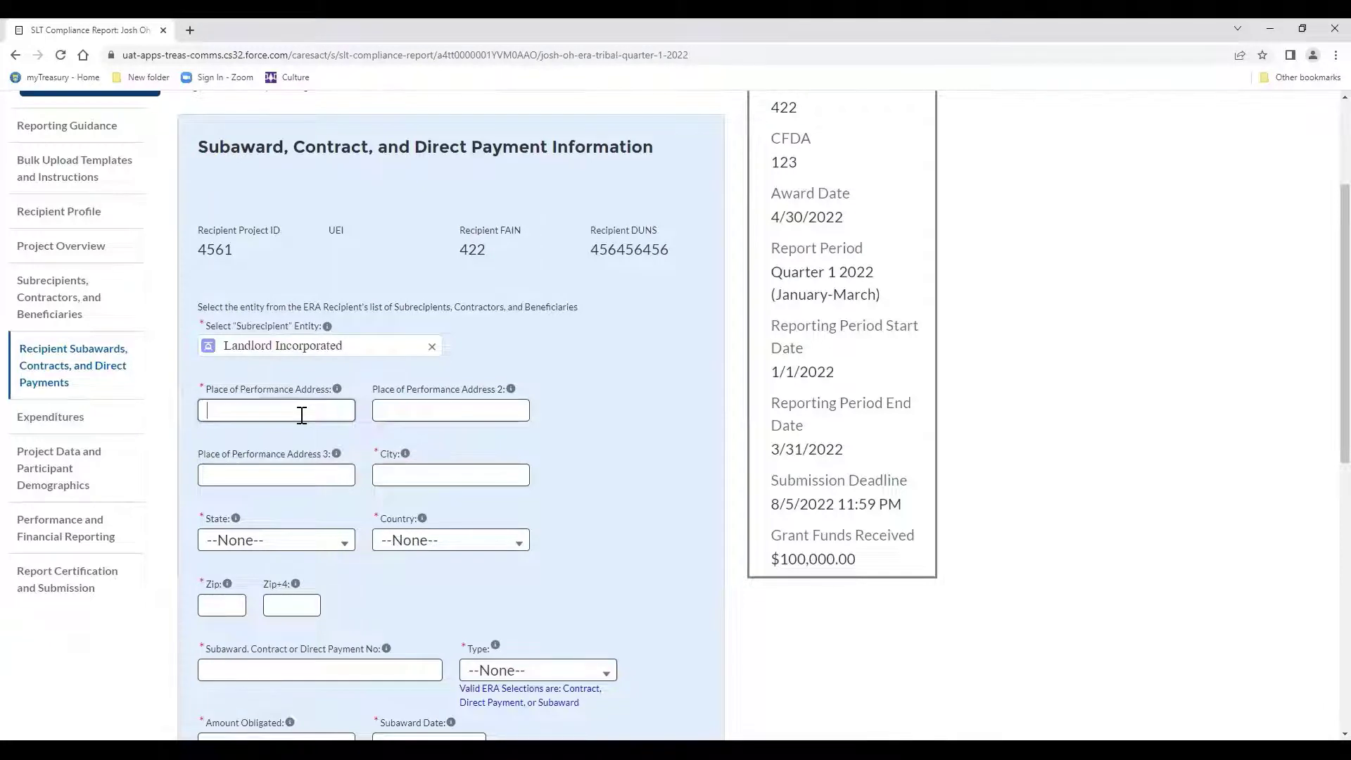
pyautogui.press('Tab')
pyautogui.press('Tab')
pyautogui.press('Tab')
pyautogui.press('Tab')
pyautogui.press('Tab')
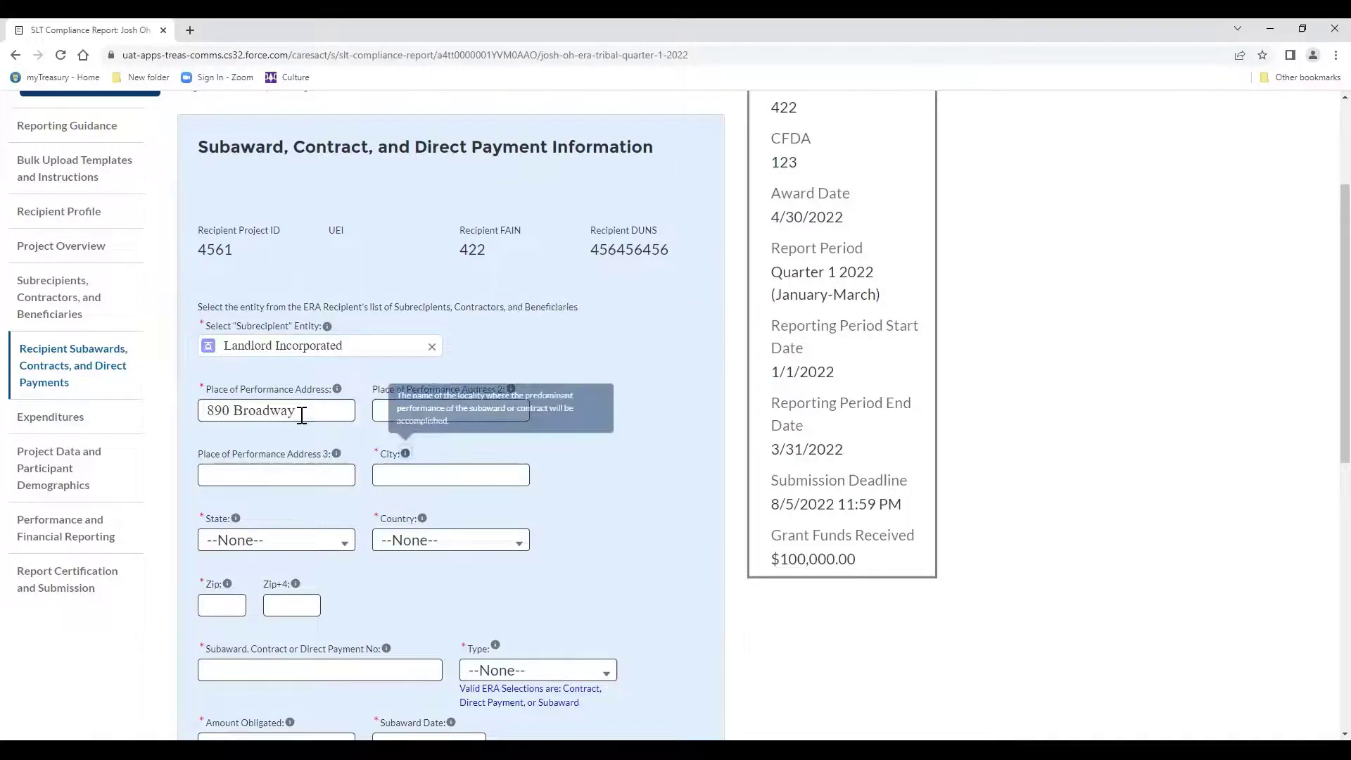
pyautogui.click(408, 470)
pyautogui.write('San Diego')
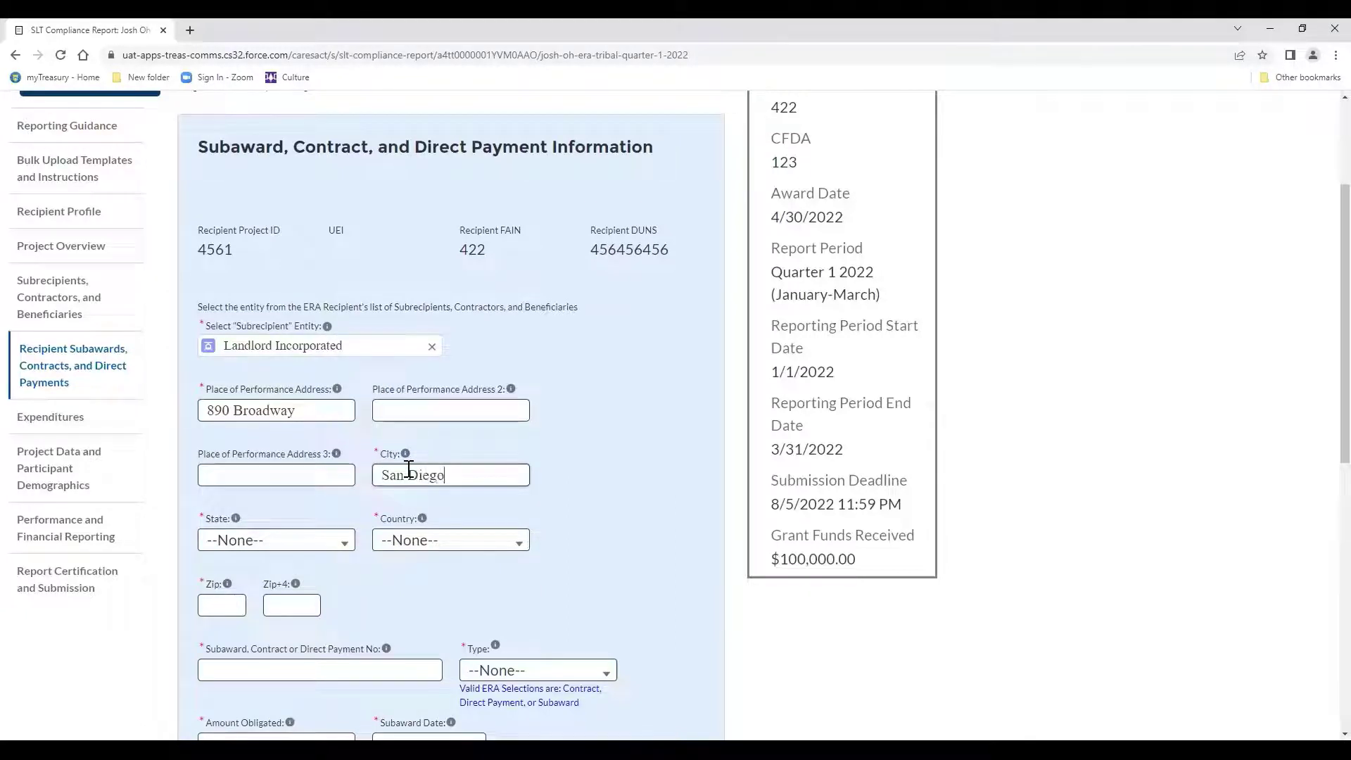
pyautogui.press('Tab')
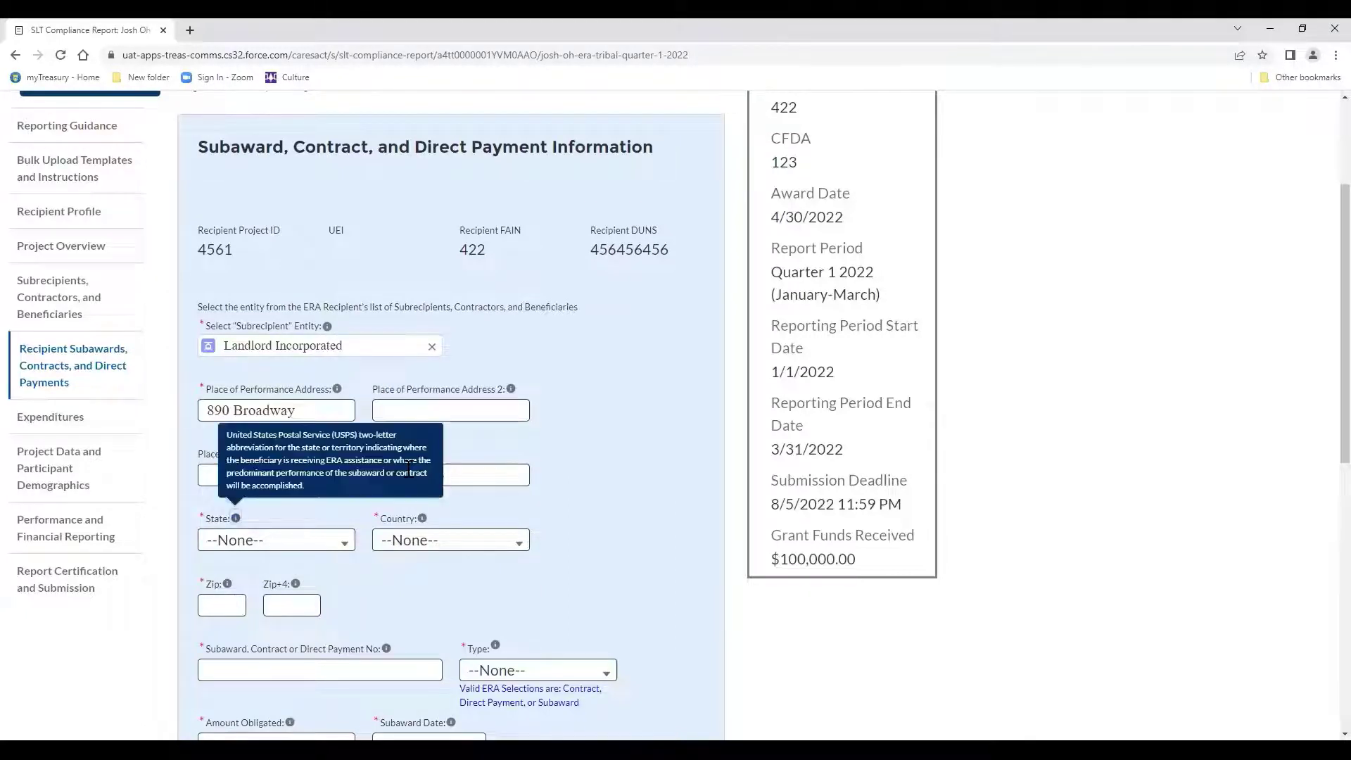
pyautogui.click(335, 543)
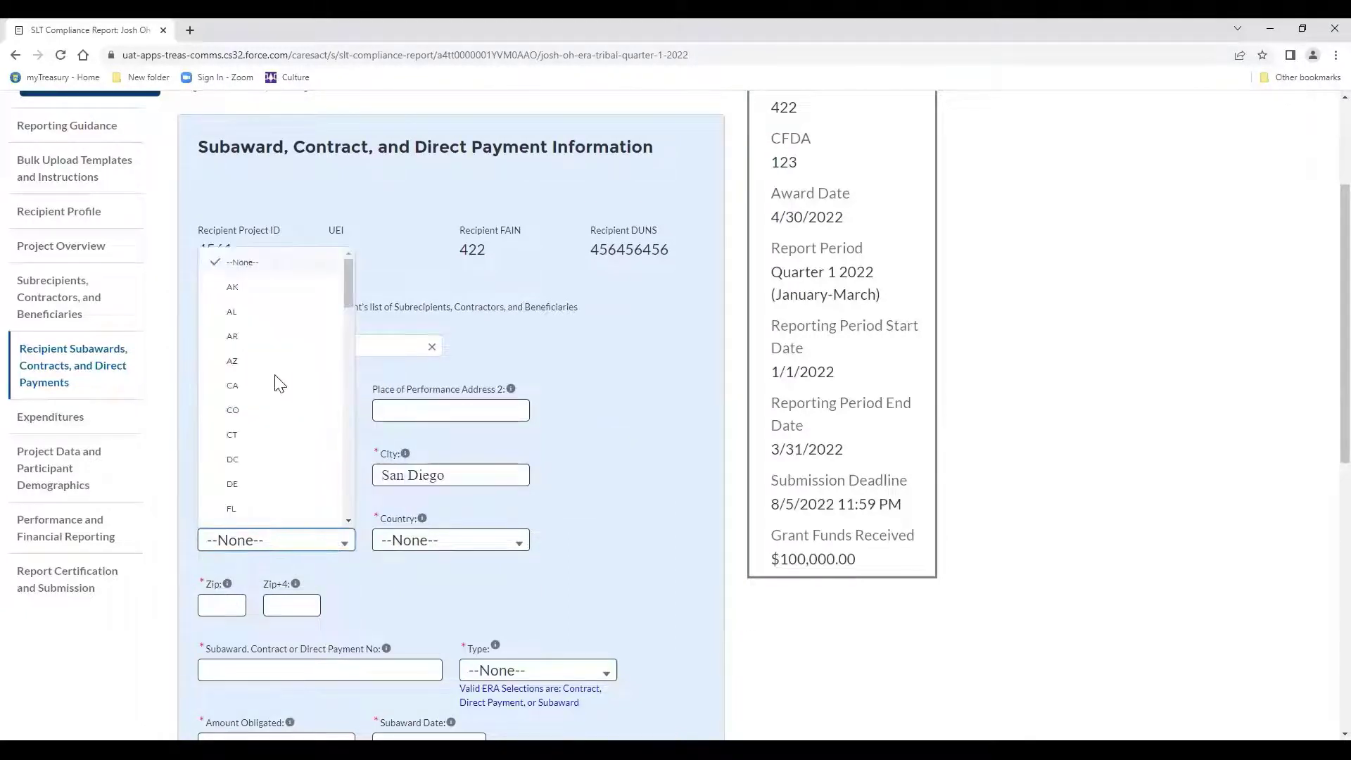
pyautogui.click(265, 398)
# Set the country to United States and begin entering the zip code.
pyautogui.click(392, 547)
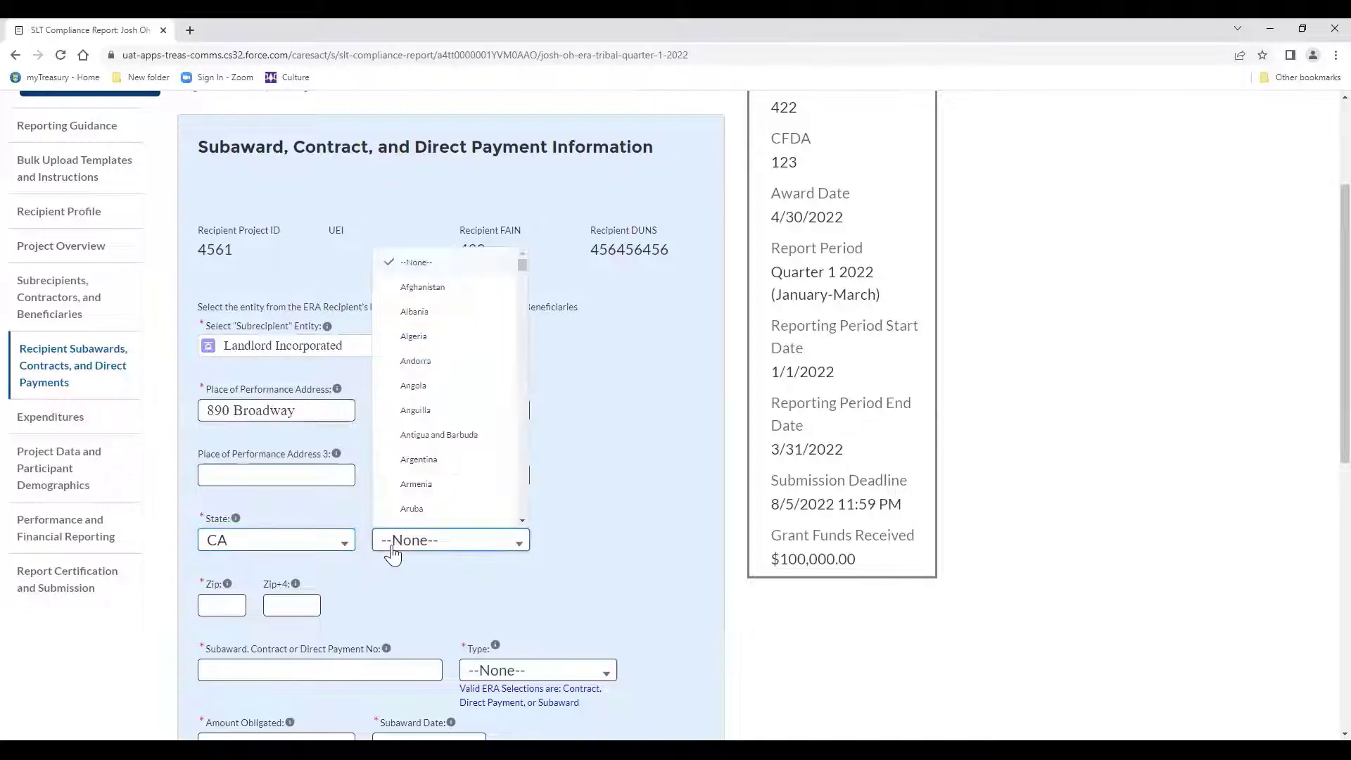
pyautogui.scroll(-1, 402, 485)
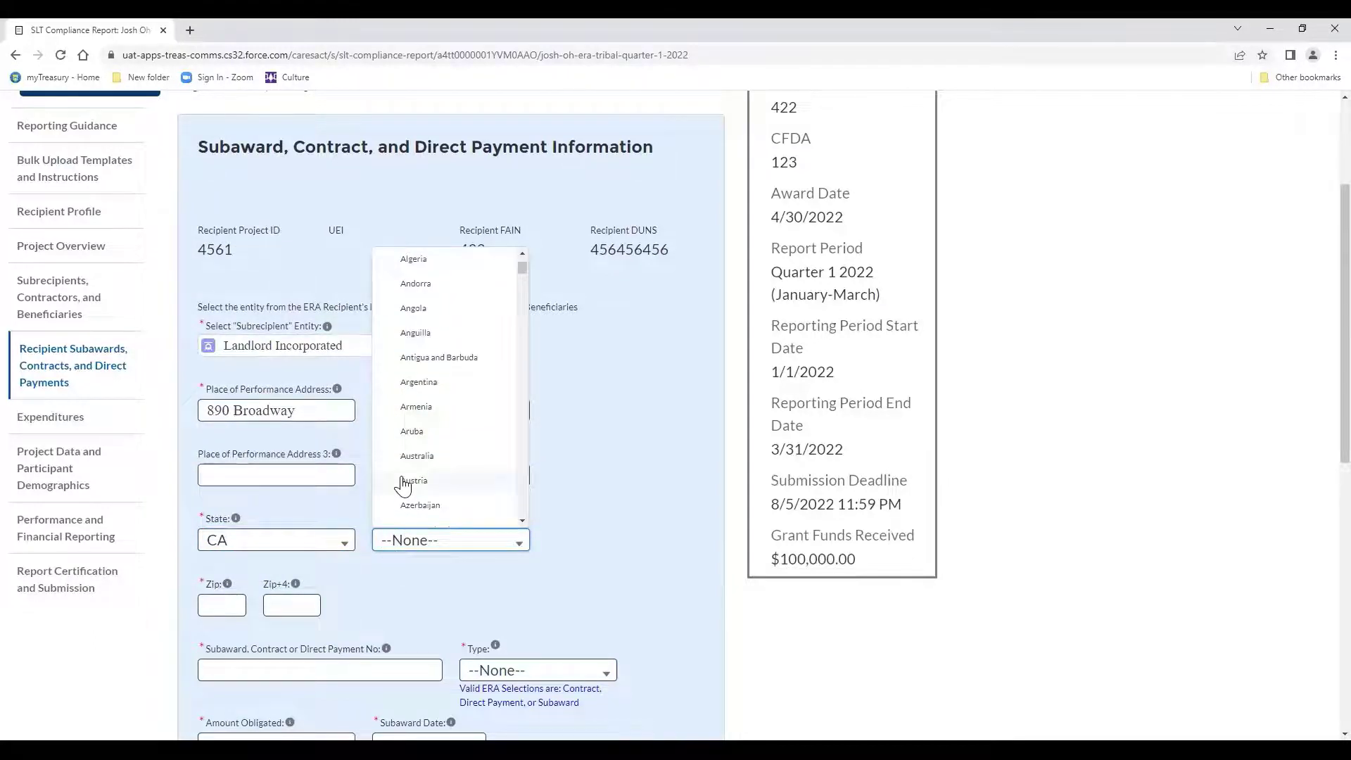
pyautogui.scroll(-20, 405, 479)
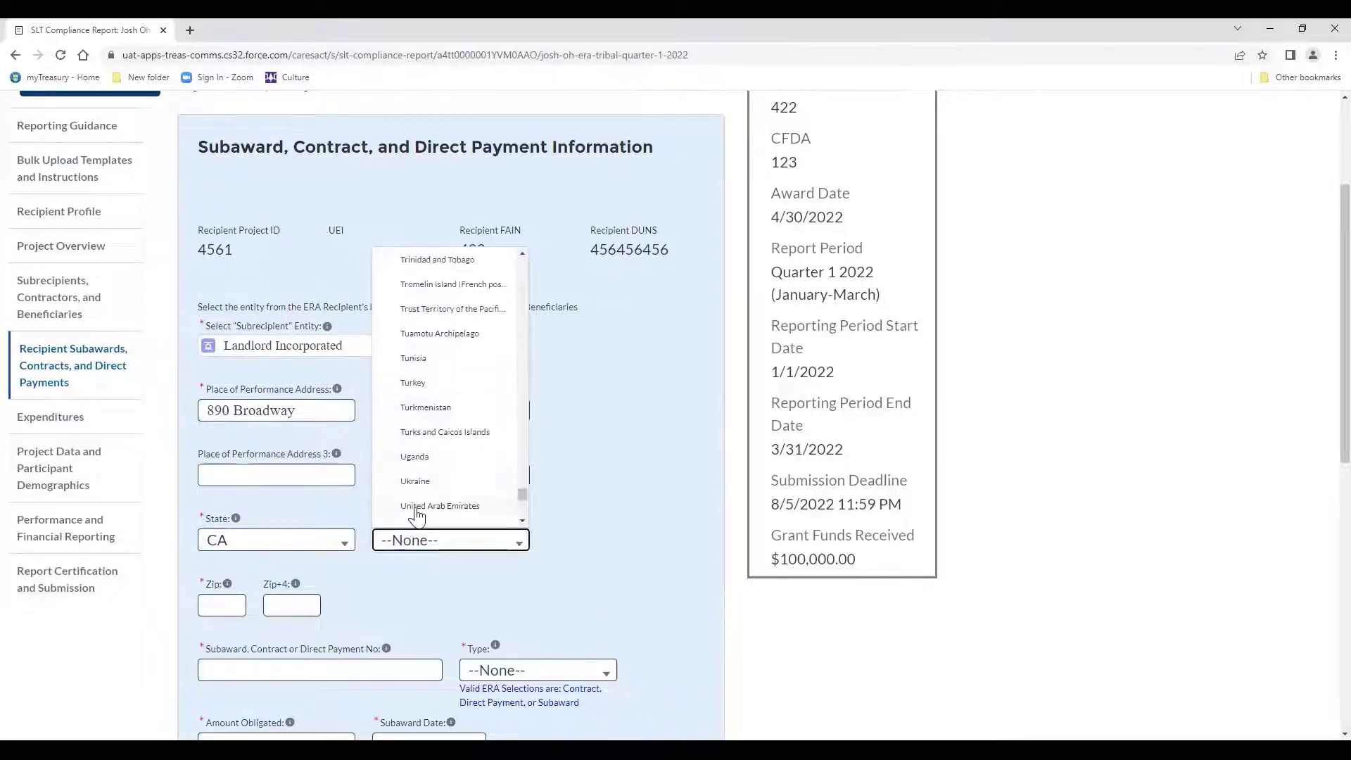
pyautogui.scroll(-1, 422, 492)
pyautogui.click(429, 521)
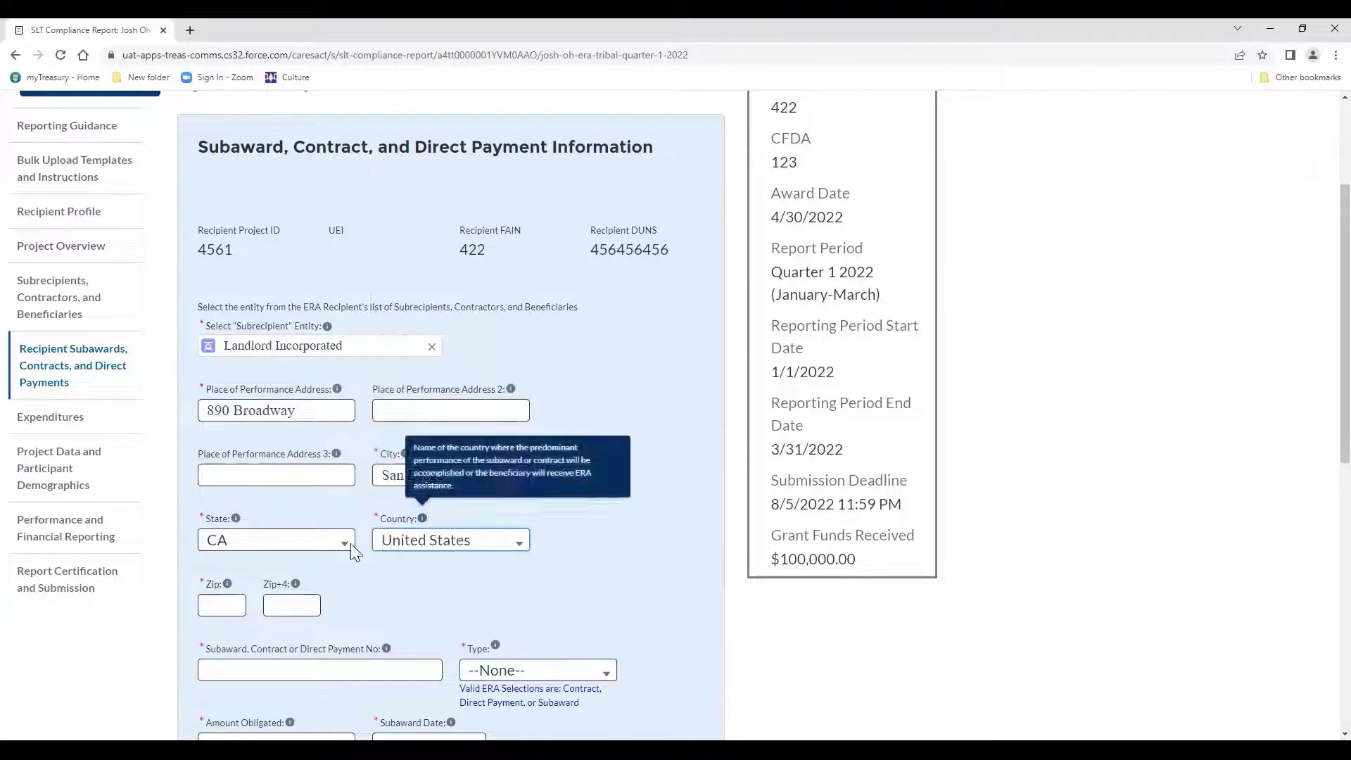
pyautogui.click(234, 599)
pyautogui.write('9201')
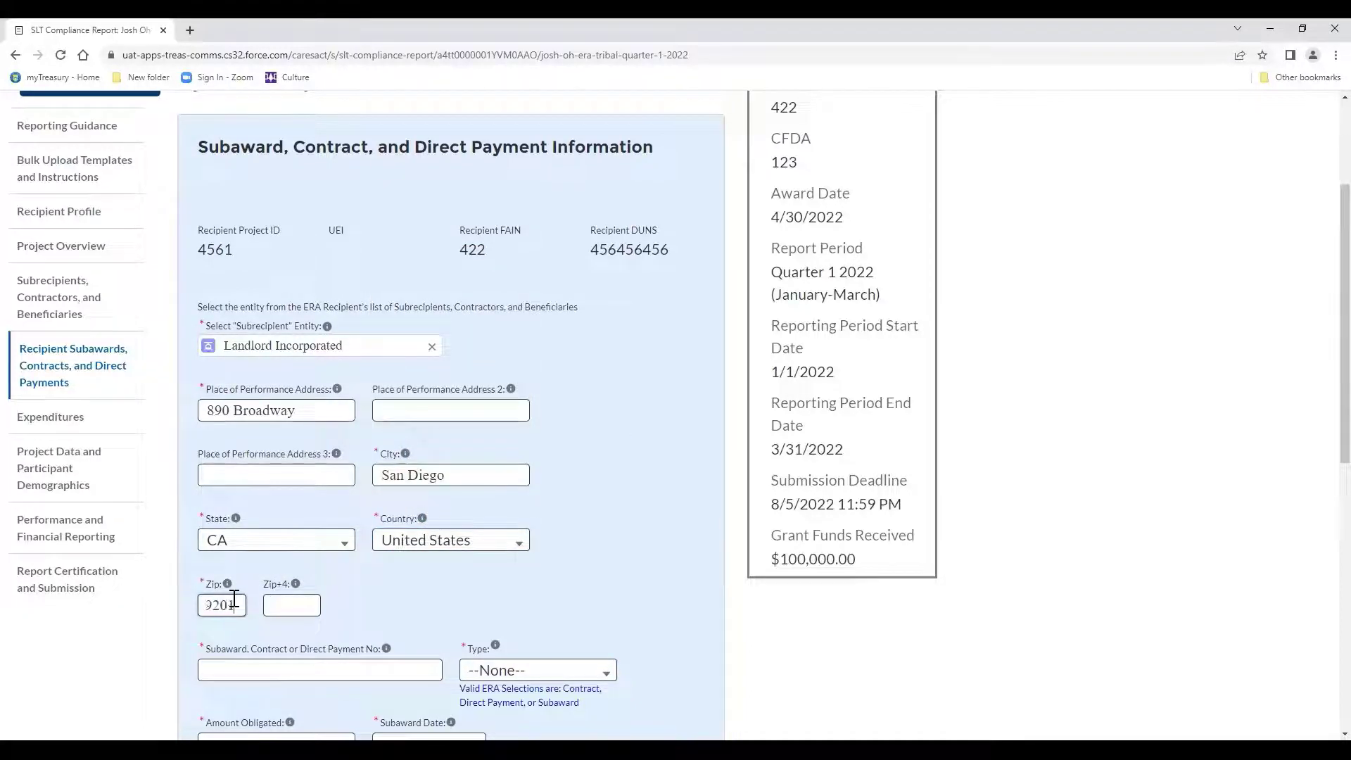
pyautogui.press('Tab')
pyautogui.scroll(-1, 234, 598)
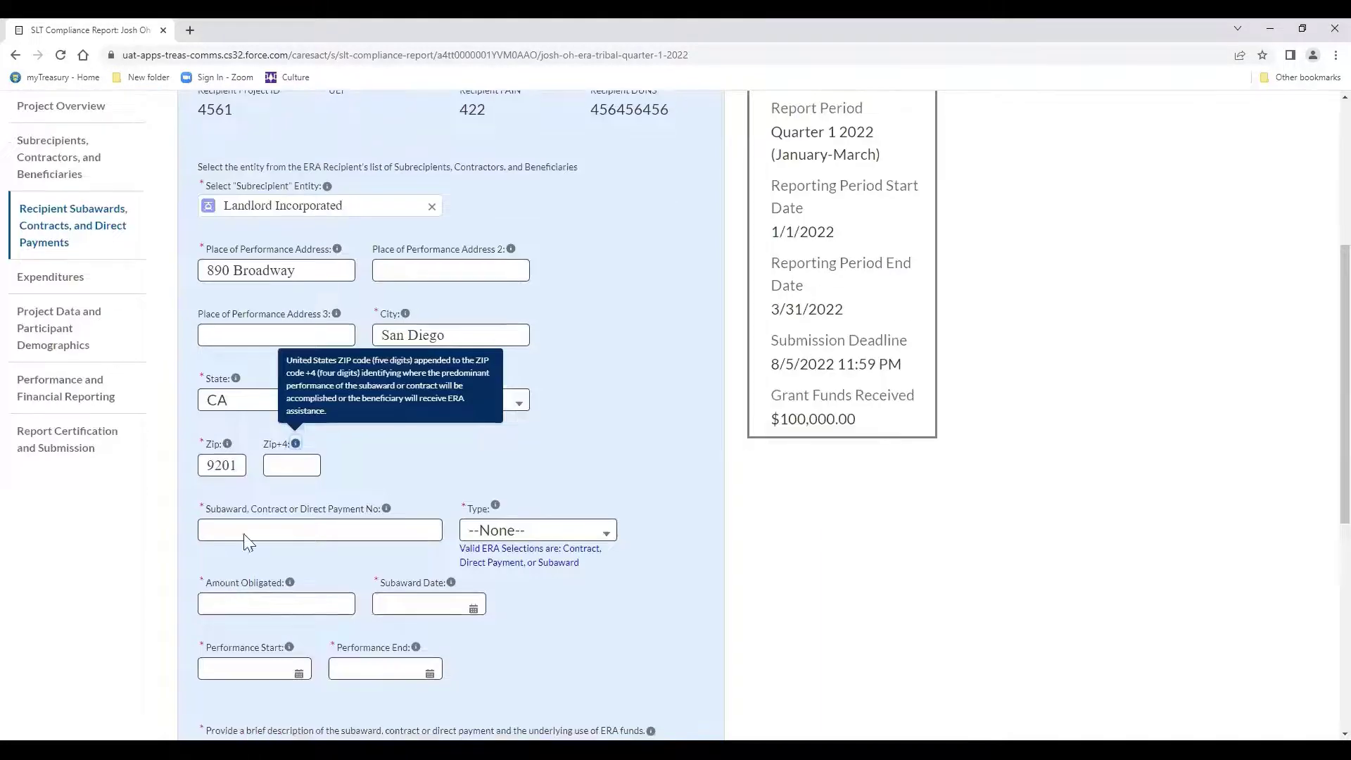
pyautogui.scroll(-2, 249, 524)
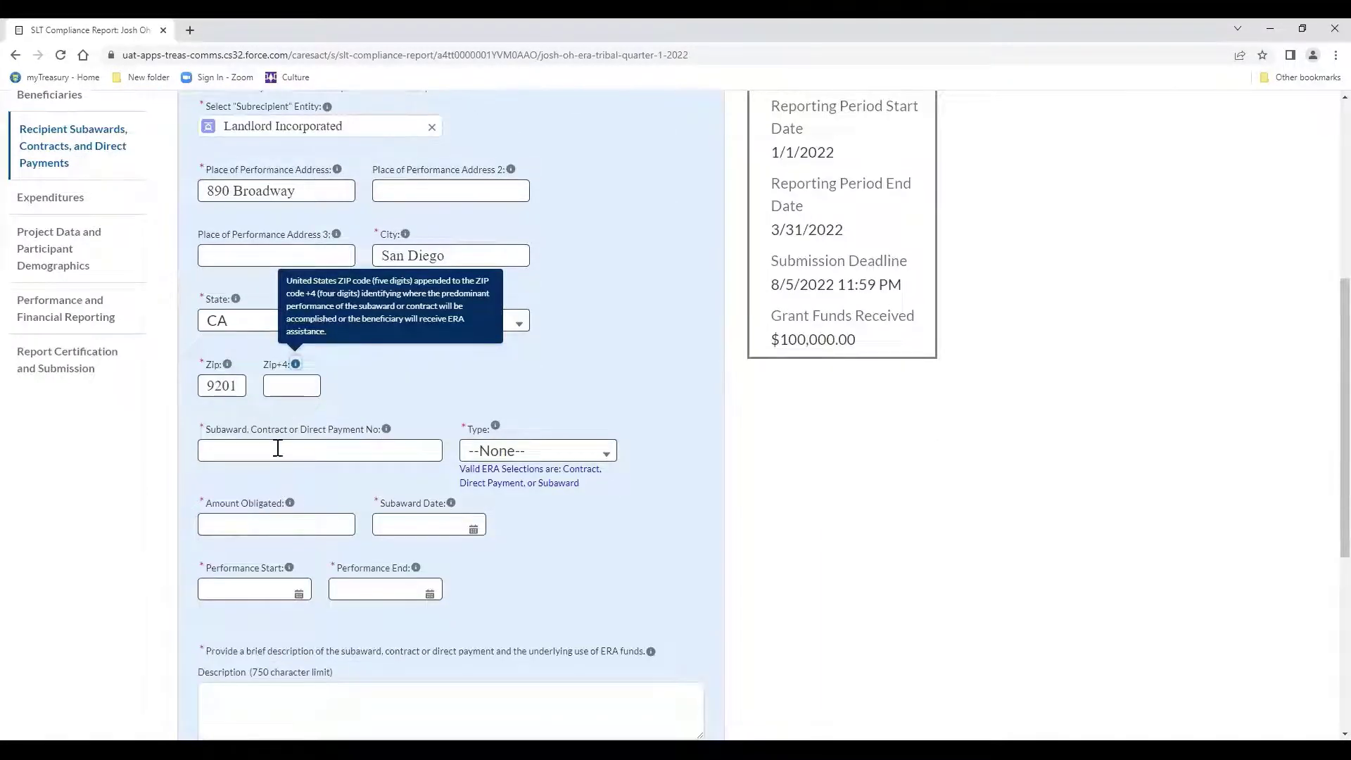
# Enter the payment number, choose Direct Payment type, and obligate $33,000.
pyautogui.click(278, 448)
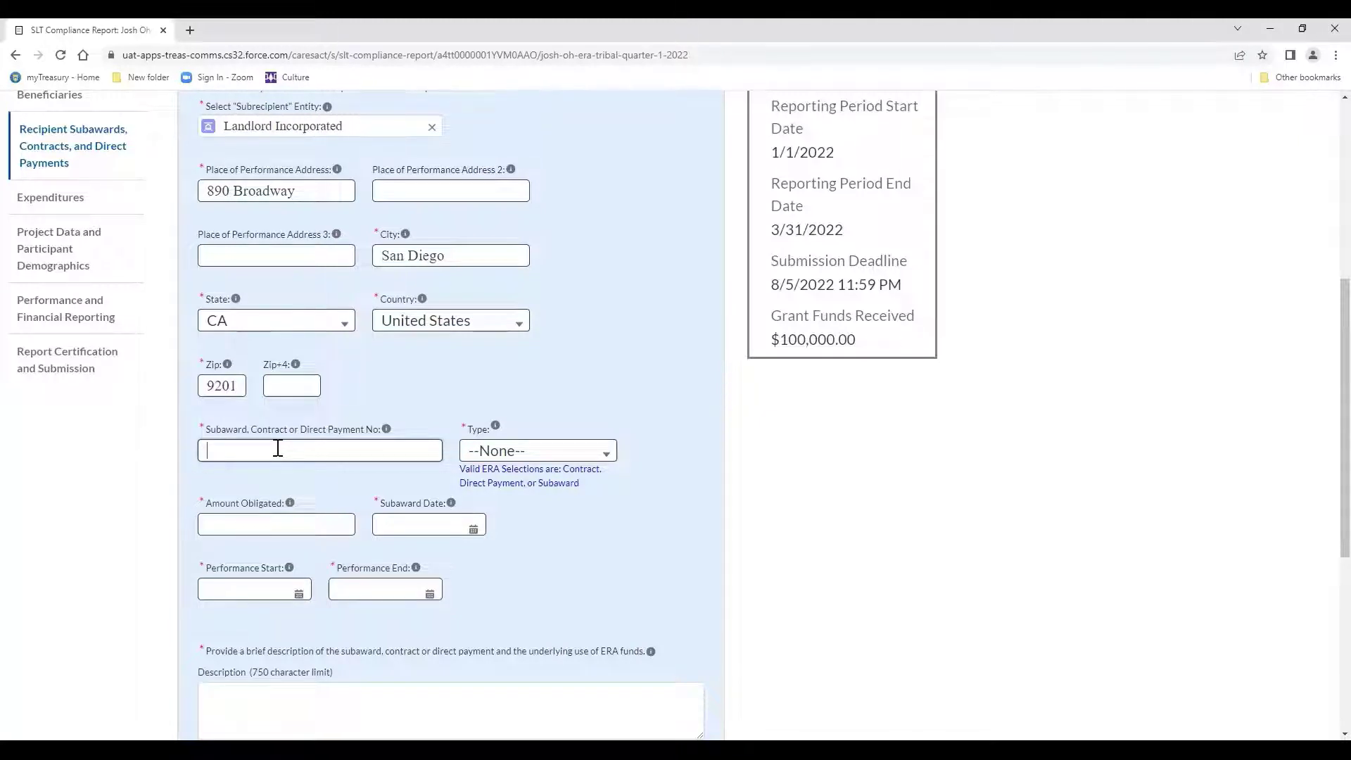
pyautogui.write('12345')
pyautogui.press('Tab')
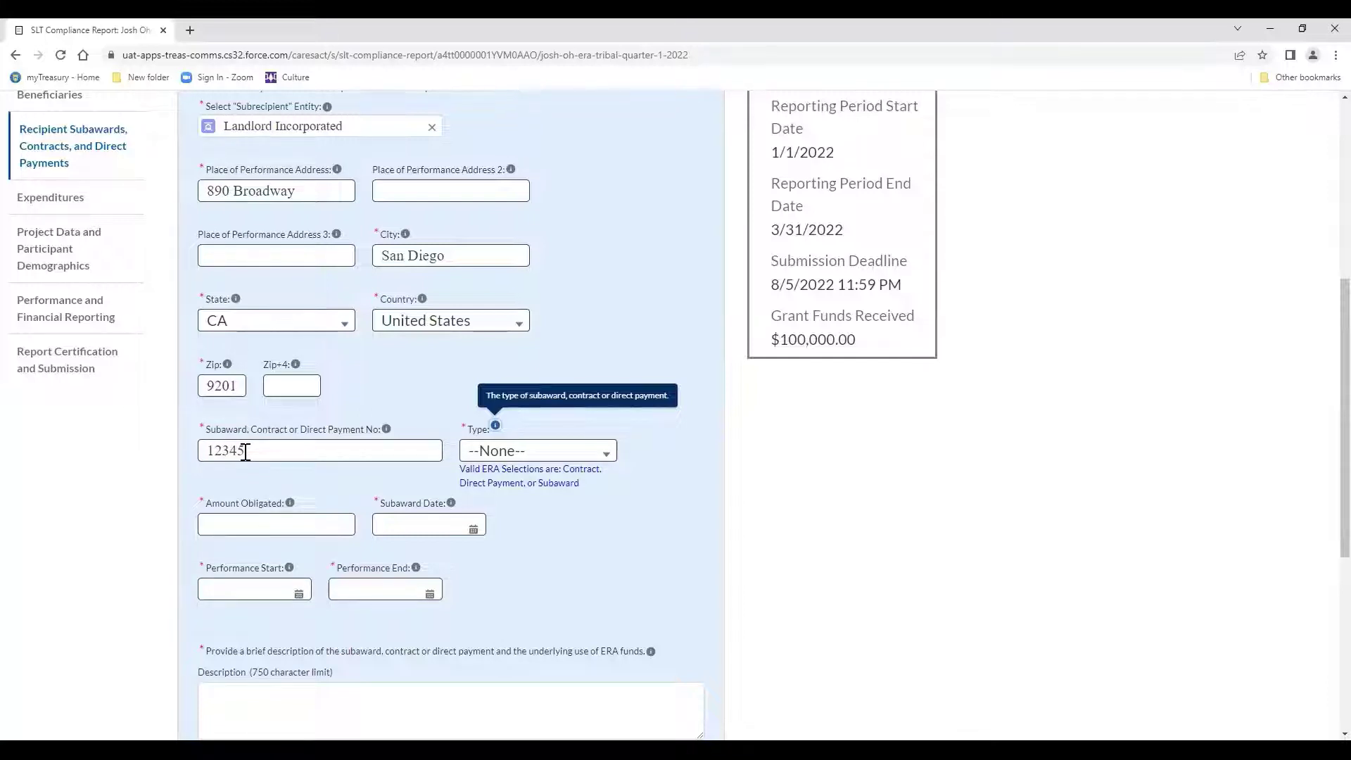
pyautogui.rightClick(506, 458)
pyautogui.click(505, 458)
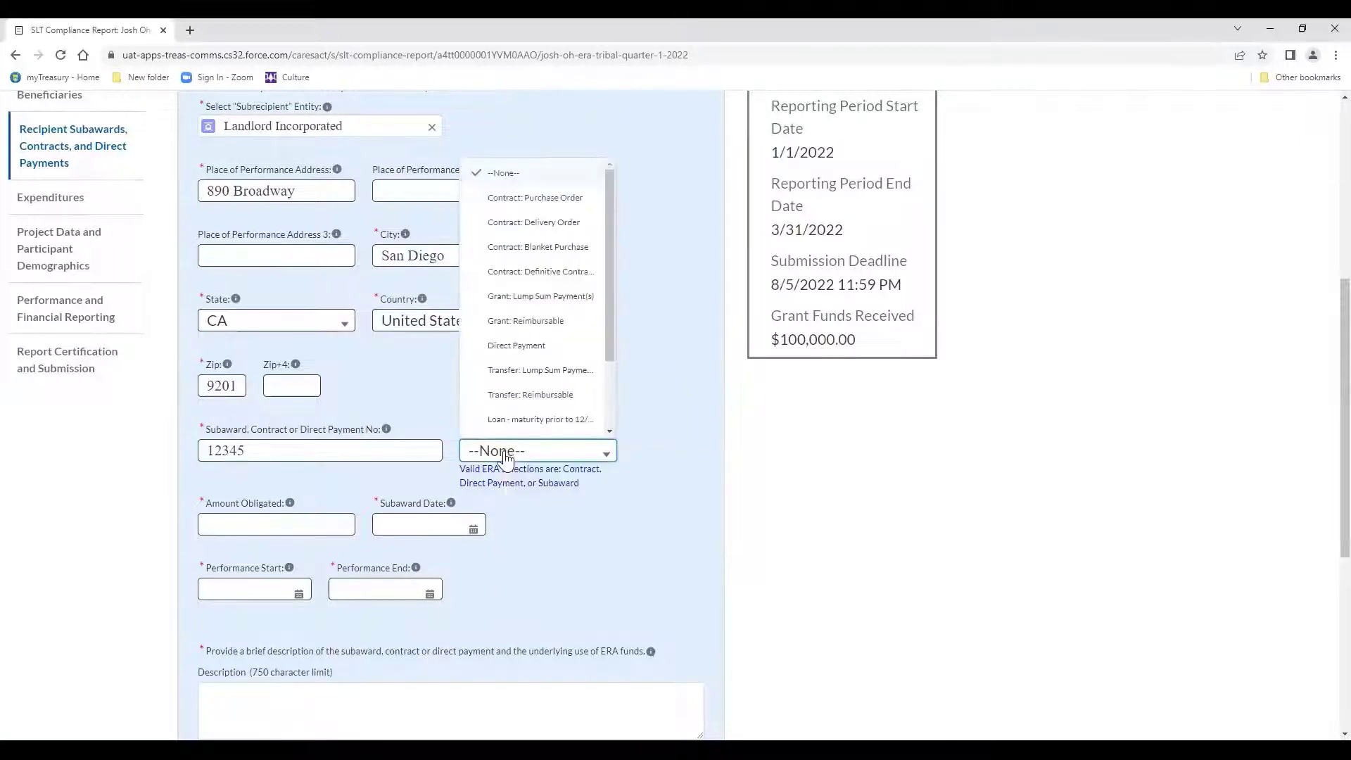
pyautogui.scroll(-2, 517, 362)
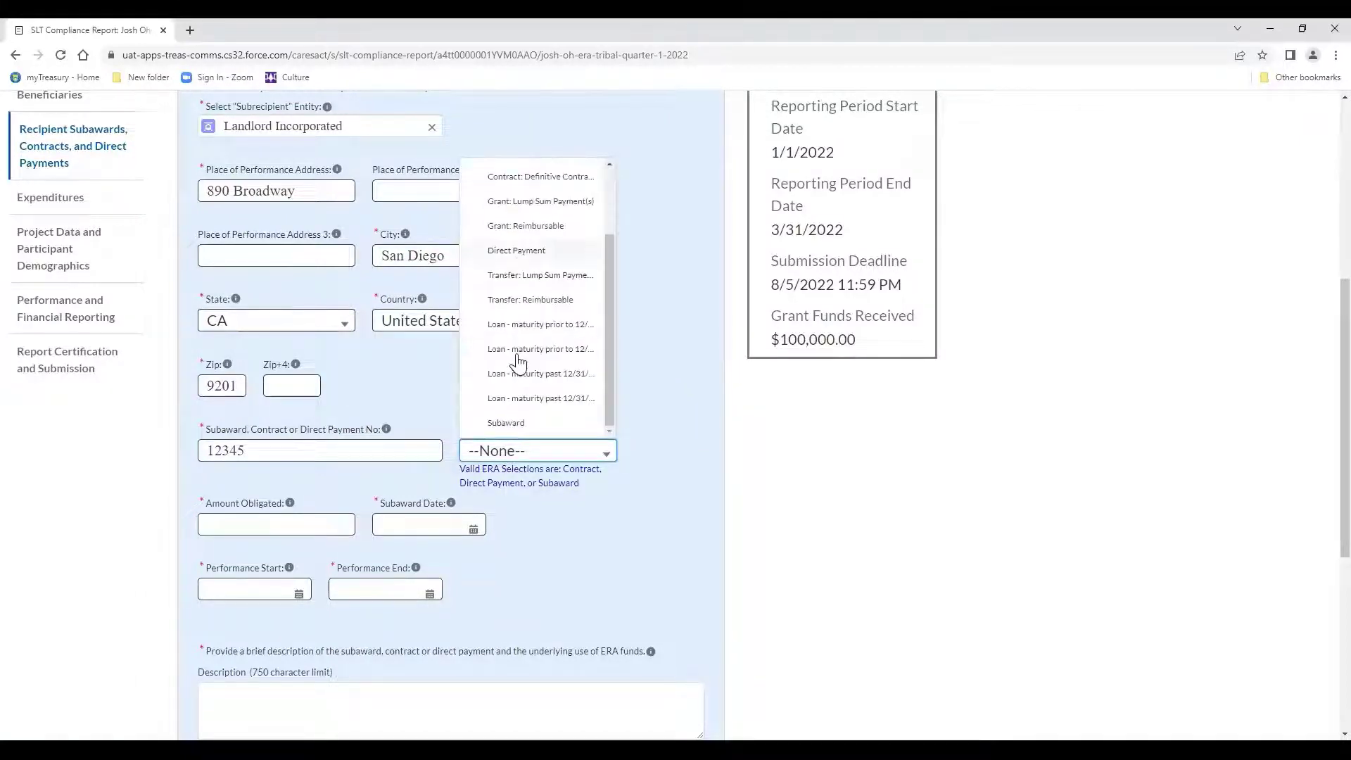
pyautogui.scroll(2, 519, 362)
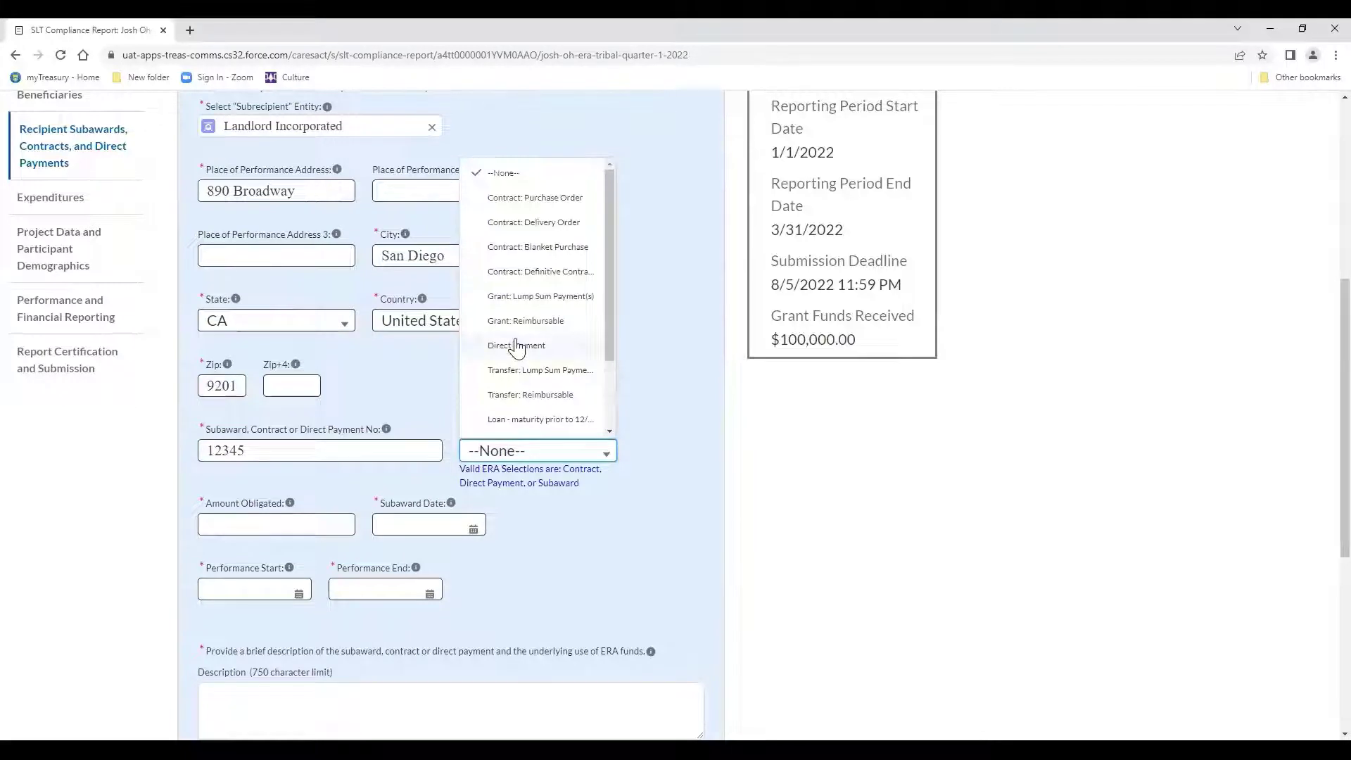
pyautogui.click(518, 346)
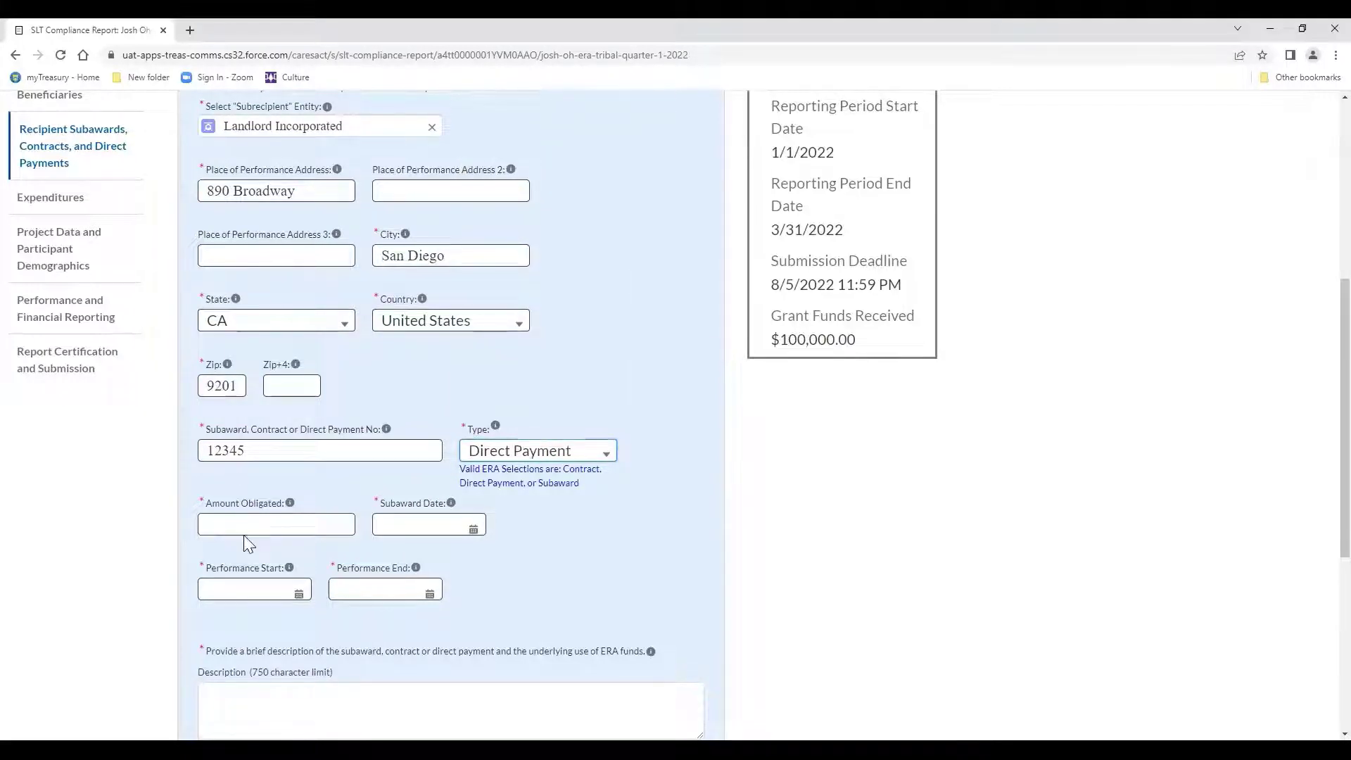
pyautogui.click(244, 529)
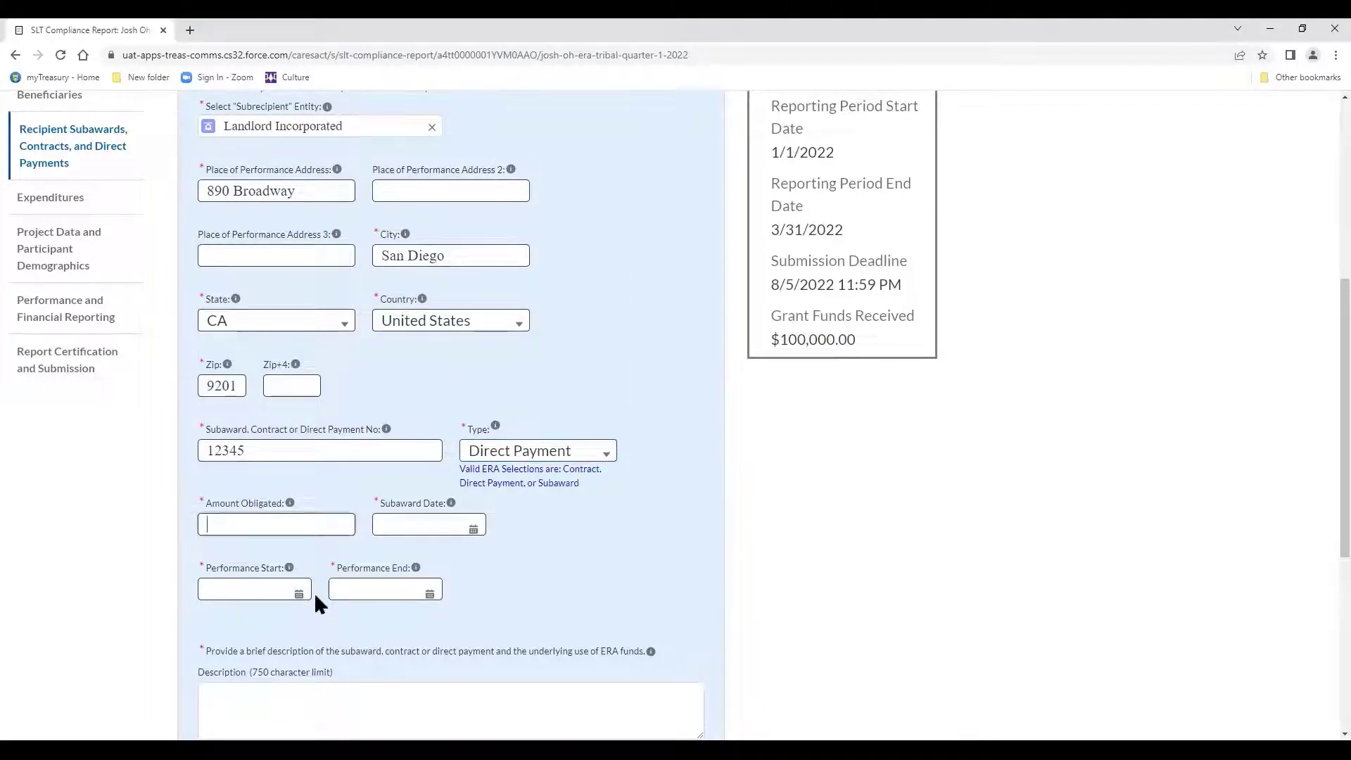
pyautogui.write('33000')
pyautogui.press('Tab')
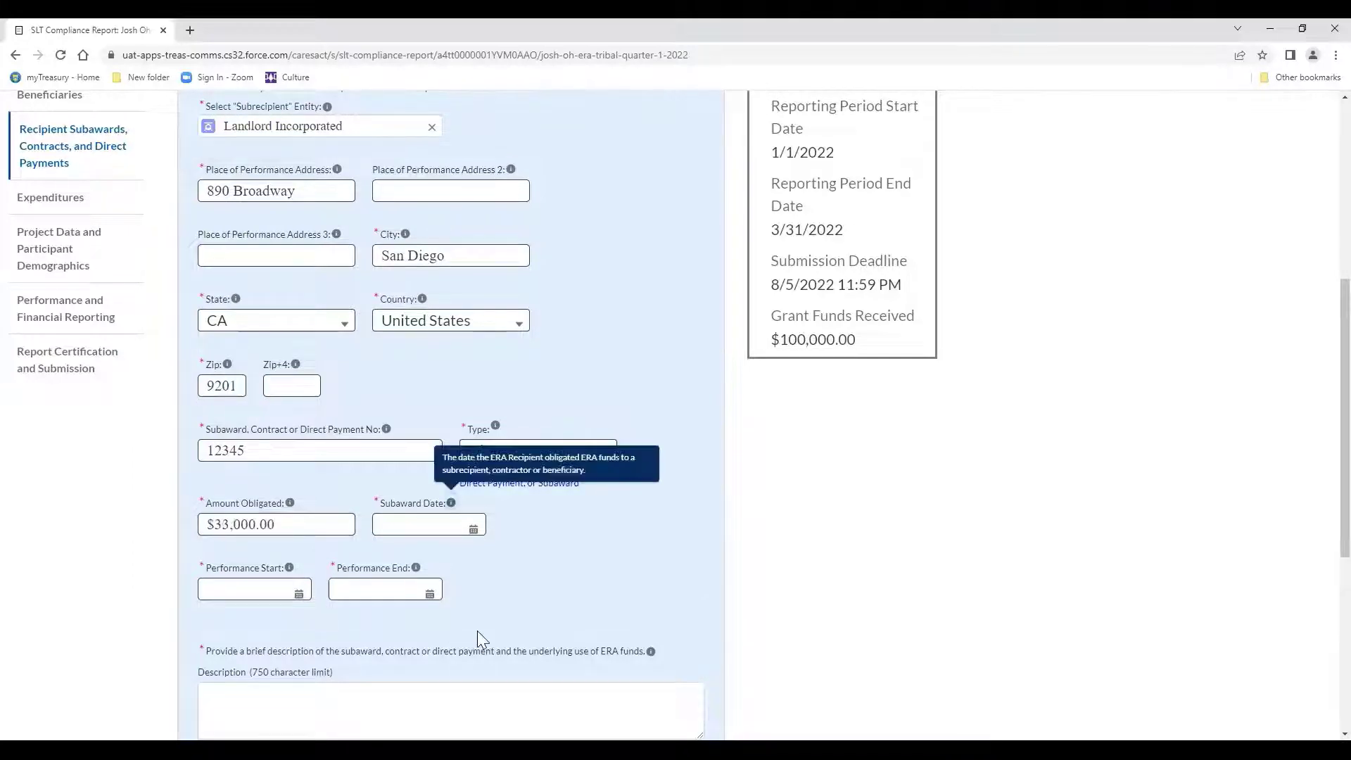
# Set the subaward date and performance start to Mar 9, 2022, performance end Mar 31, 2022.
pyautogui.click(474, 529)
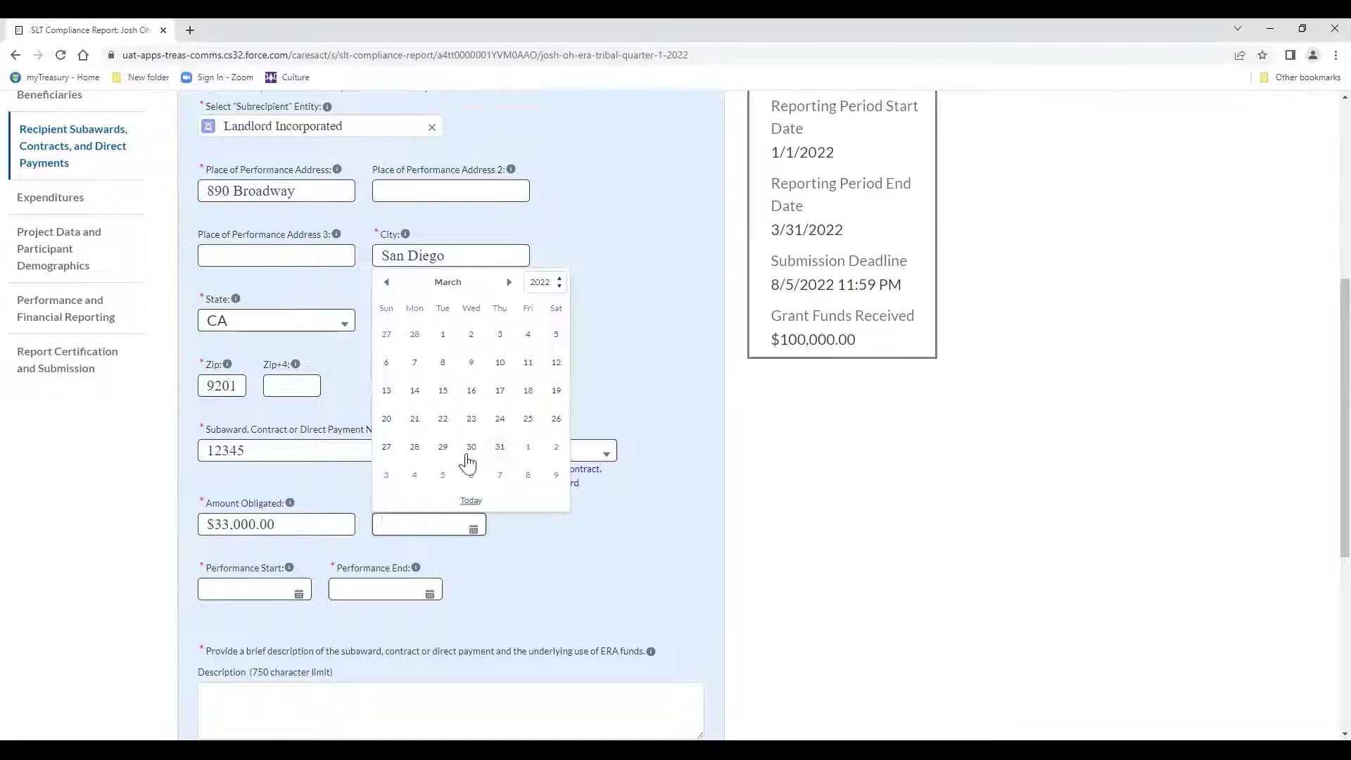
pyautogui.click(470, 363)
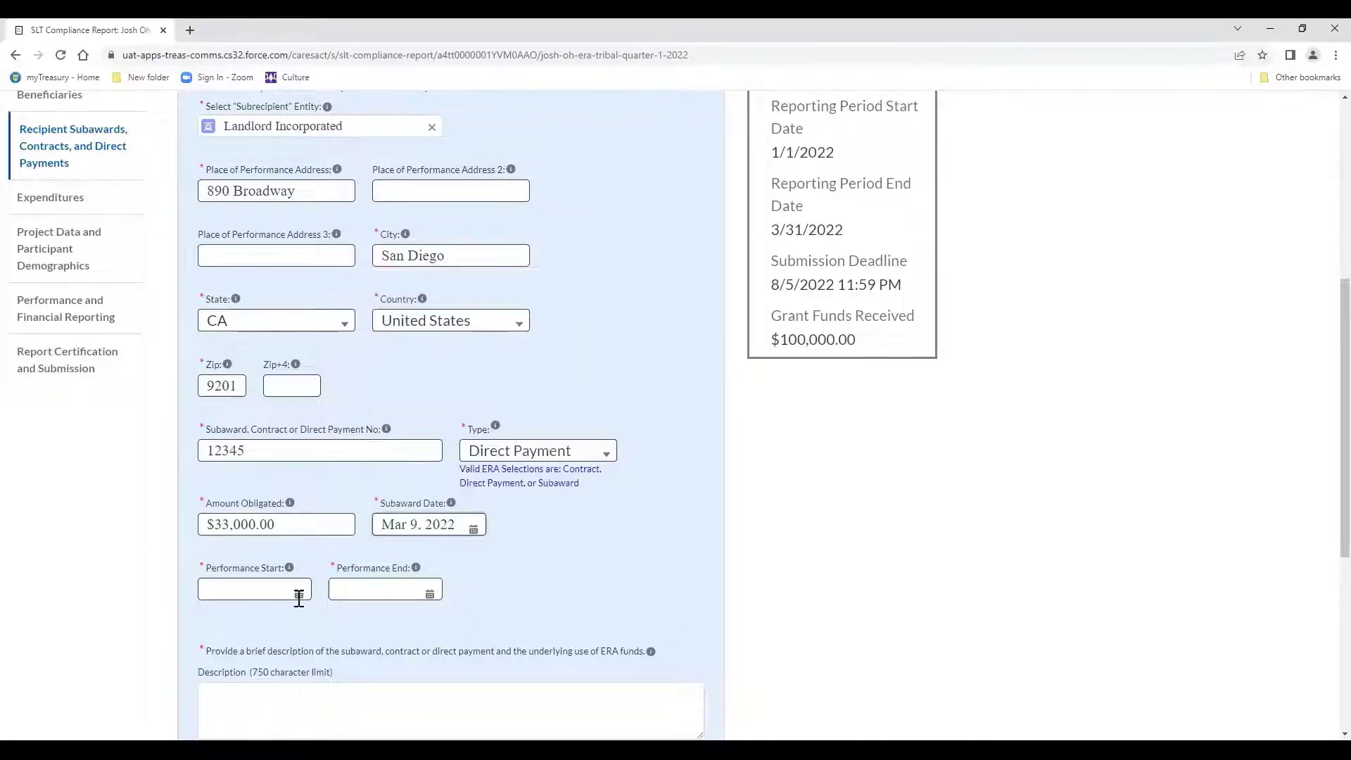
pyautogui.click(299, 598)
pyautogui.click(299, 444)
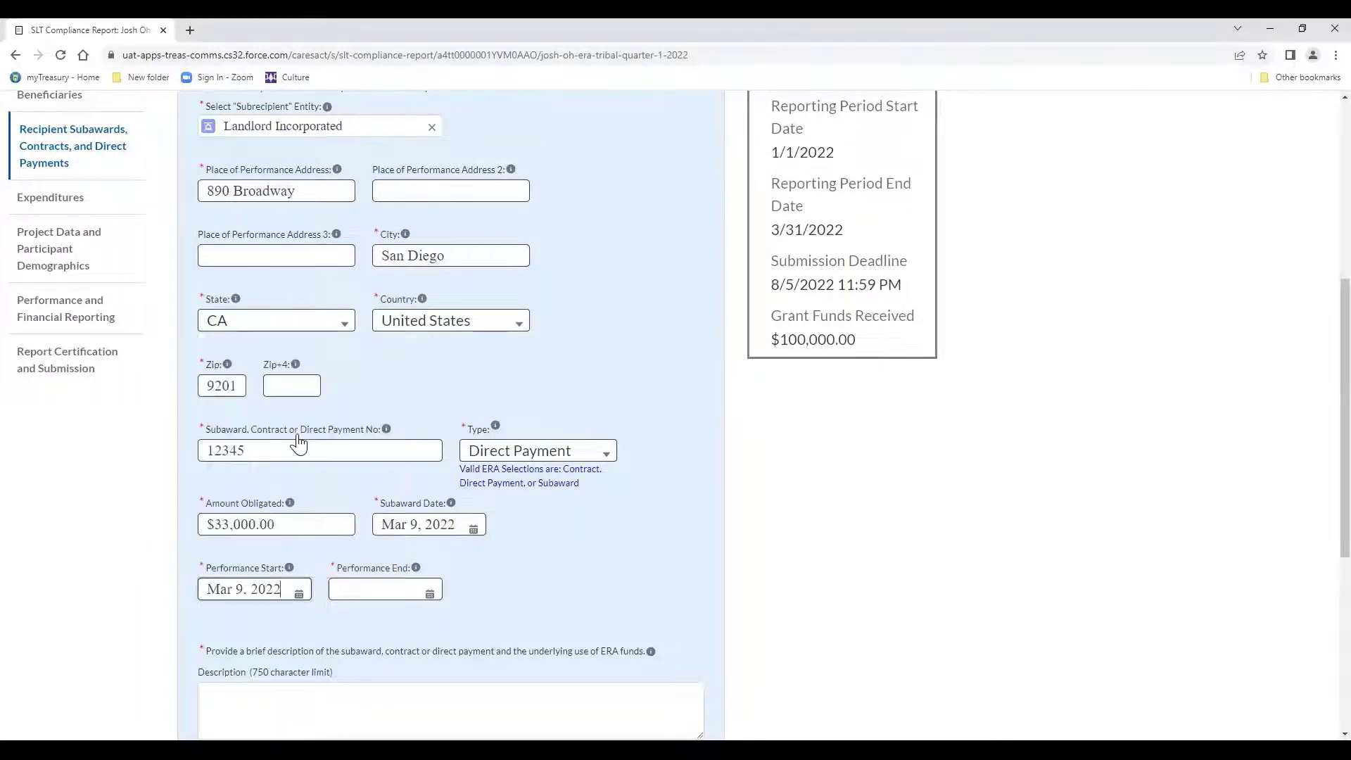
pyautogui.click(431, 591)
pyautogui.click(454, 556)
# Describe the payment as 'Rent assistance direct payment for eligible tenants.'.
pyautogui.scroll(-3, 428, 501)
pyautogui.click(428, 501)
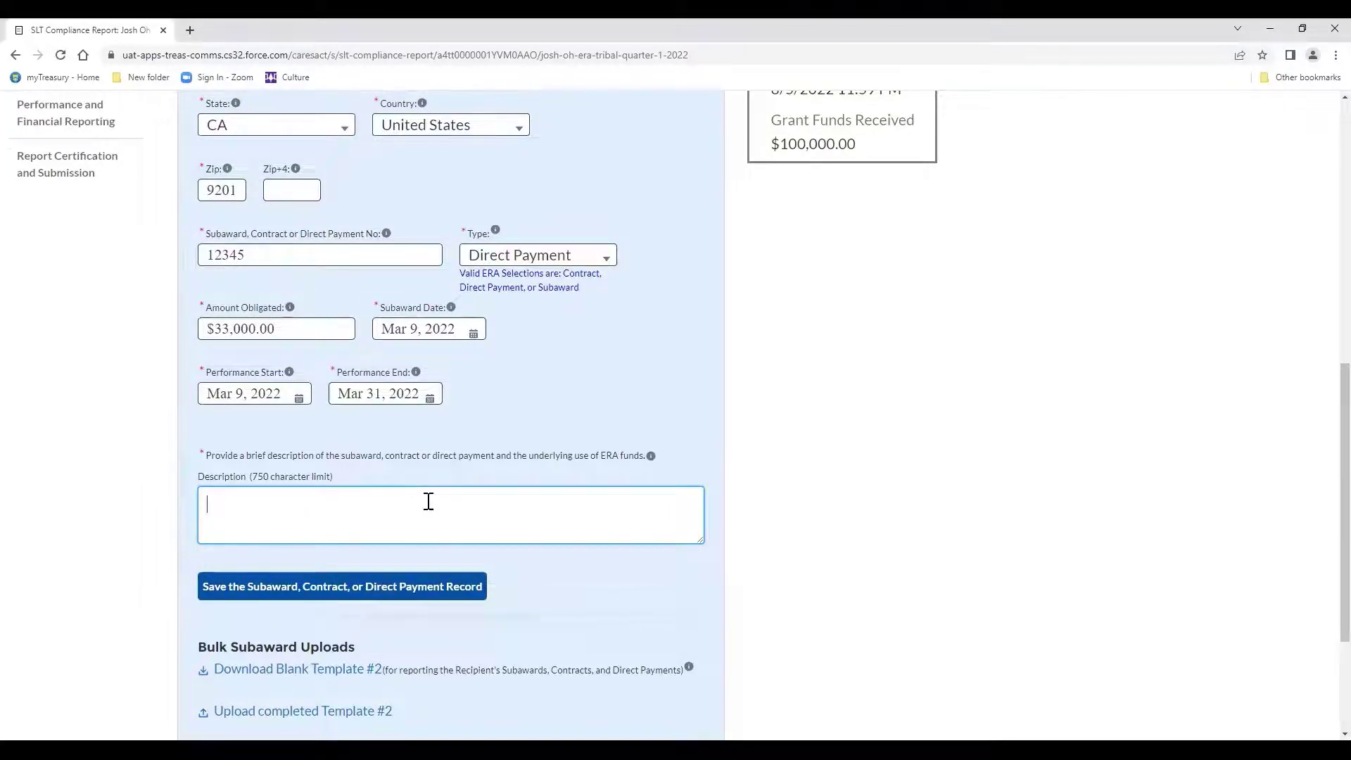
pyautogui.write('V')
pyautogui.press('BackSpace')
pyautogui.write('Rent assistance direct ')
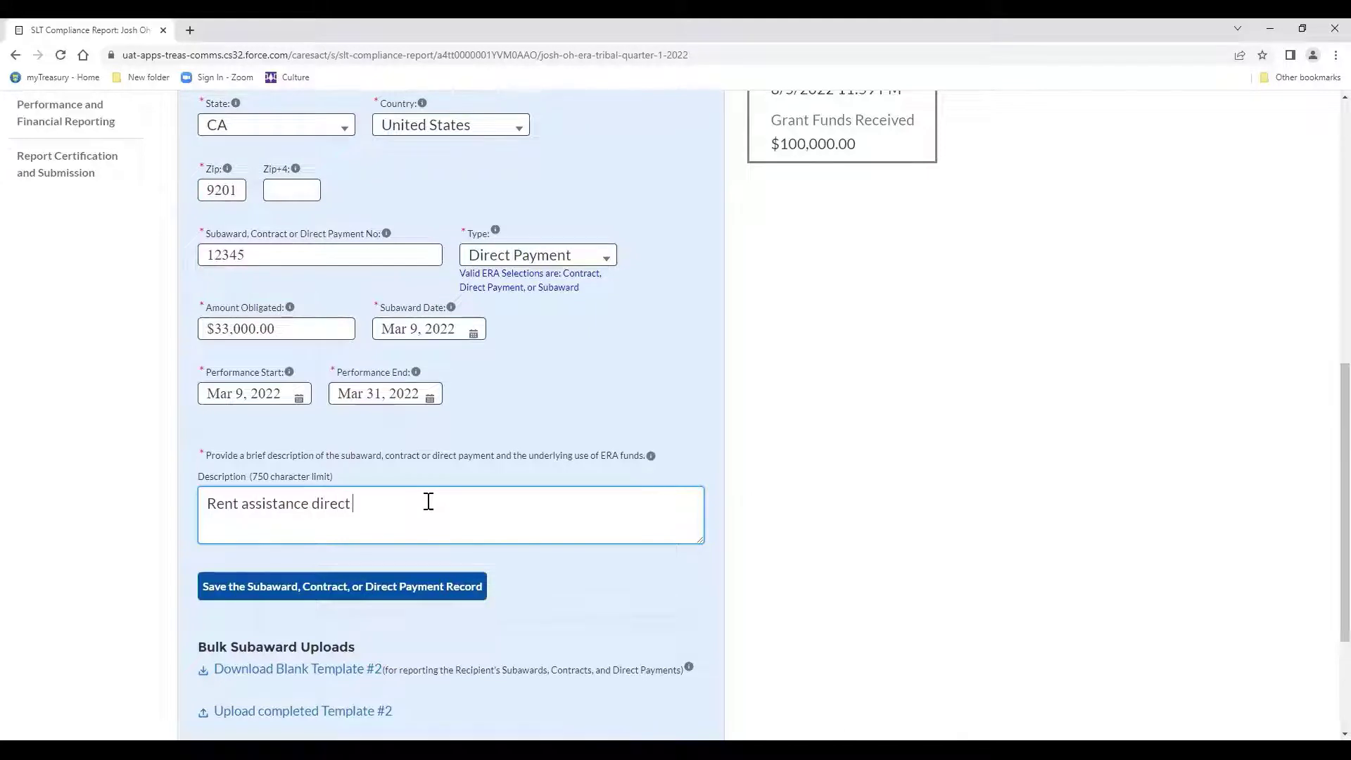
pyautogui.write('payment for eligible ten')
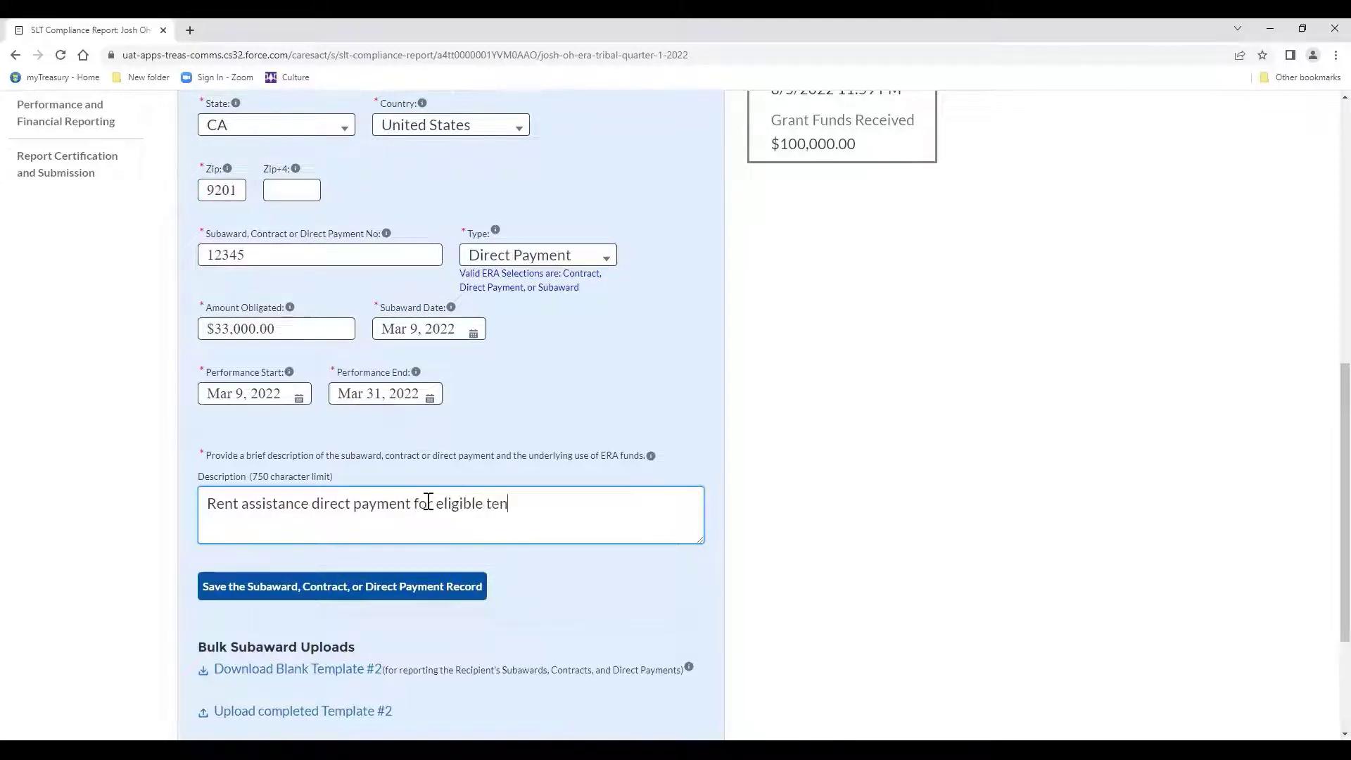
pyautogui.write('ants.')
pyautogui.scroll(-3, 428, 503)
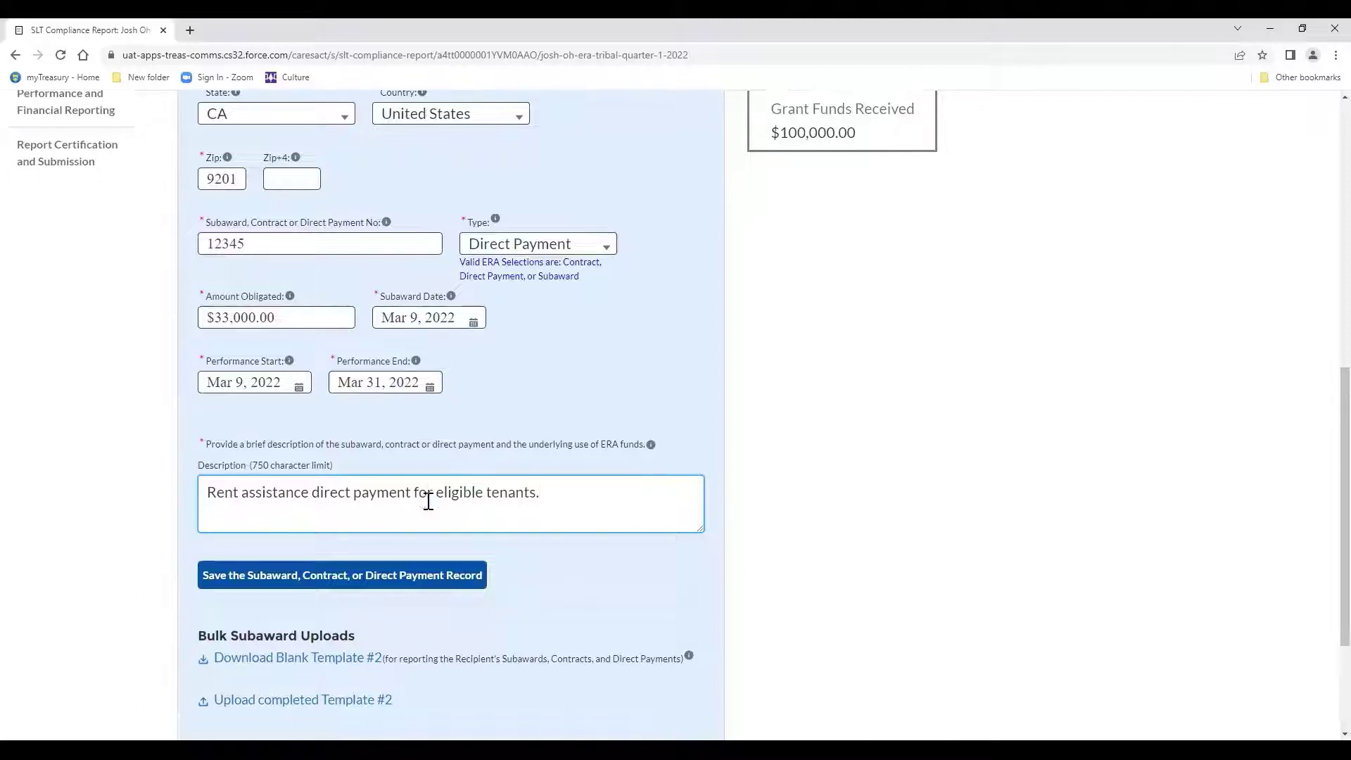
# Save the $33,000.00 Direct Payment record, inspect its saved row, and continue to Expenditures.
pyautogui.click(391, 397)
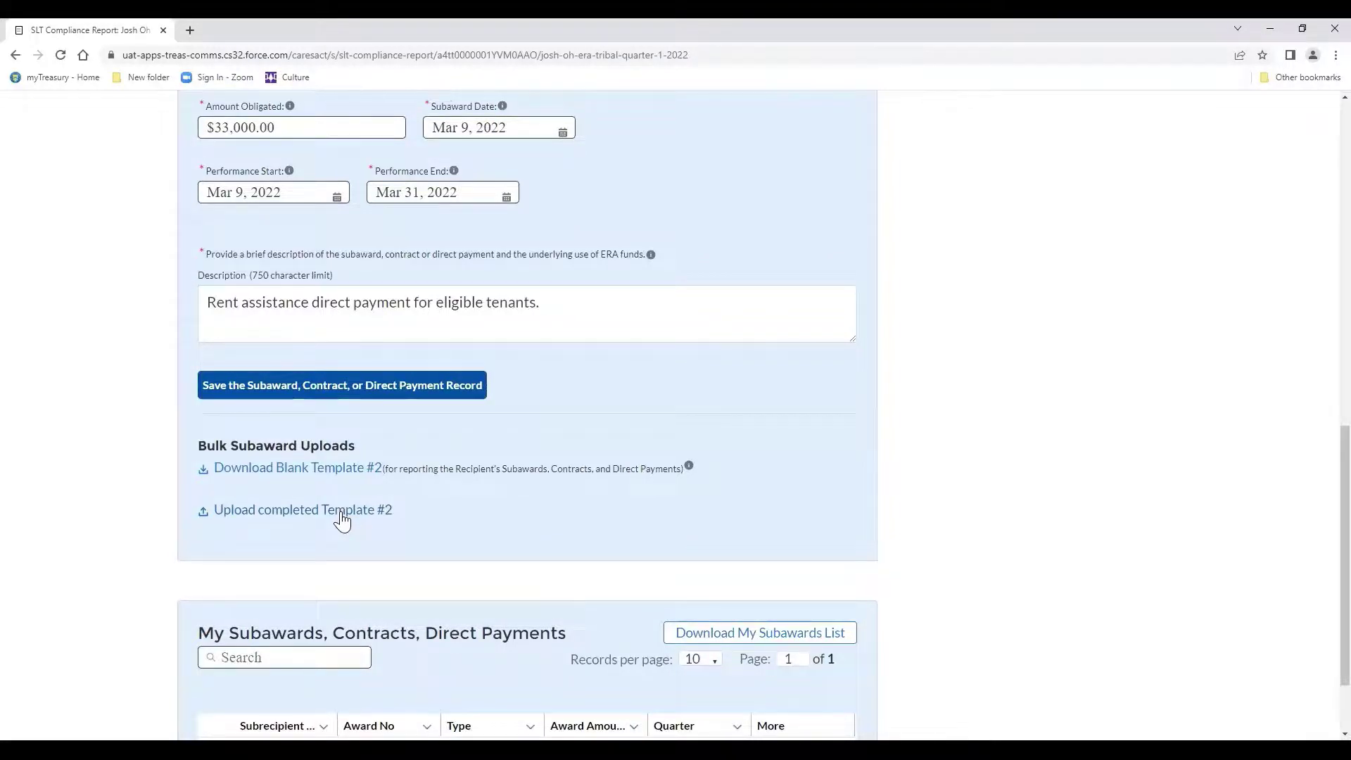
pyautogui.scroll(-2, 343, 521)
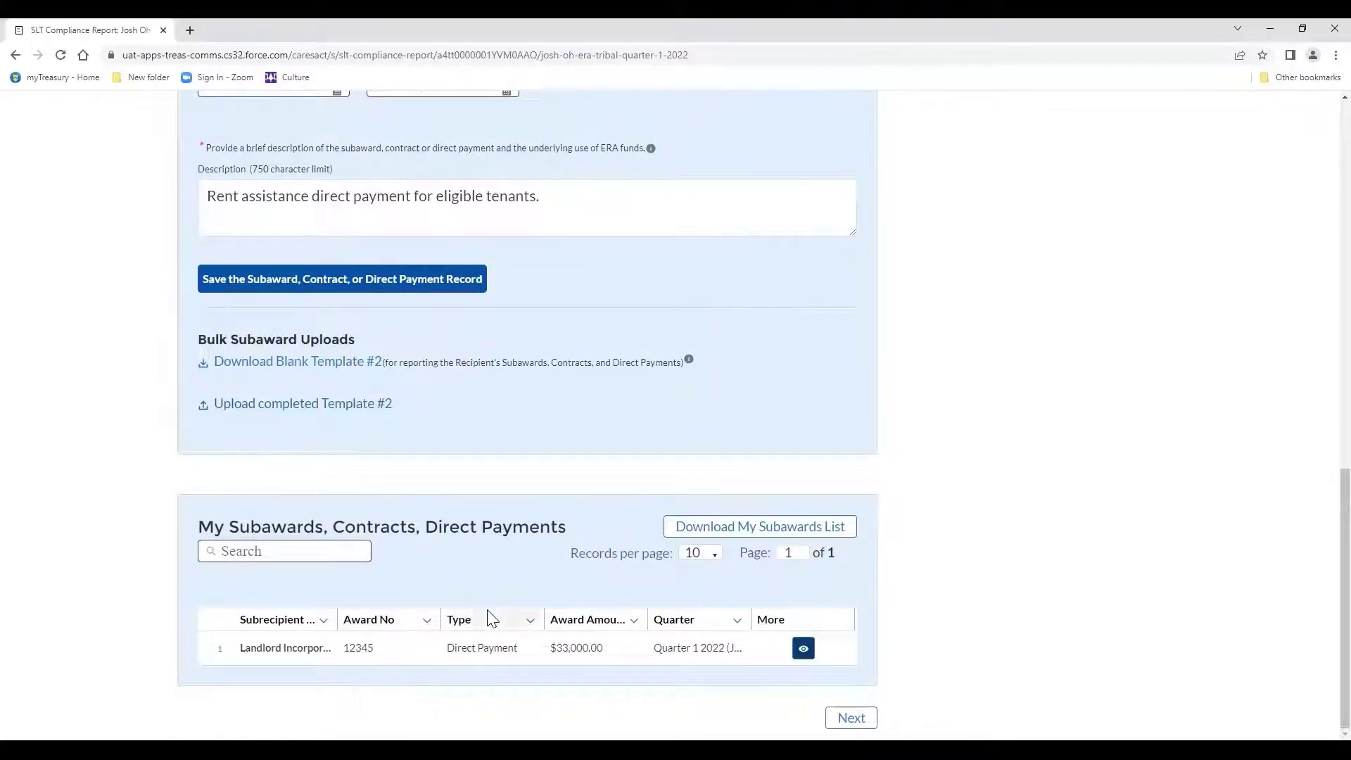
pyautogui.click(803, 649)
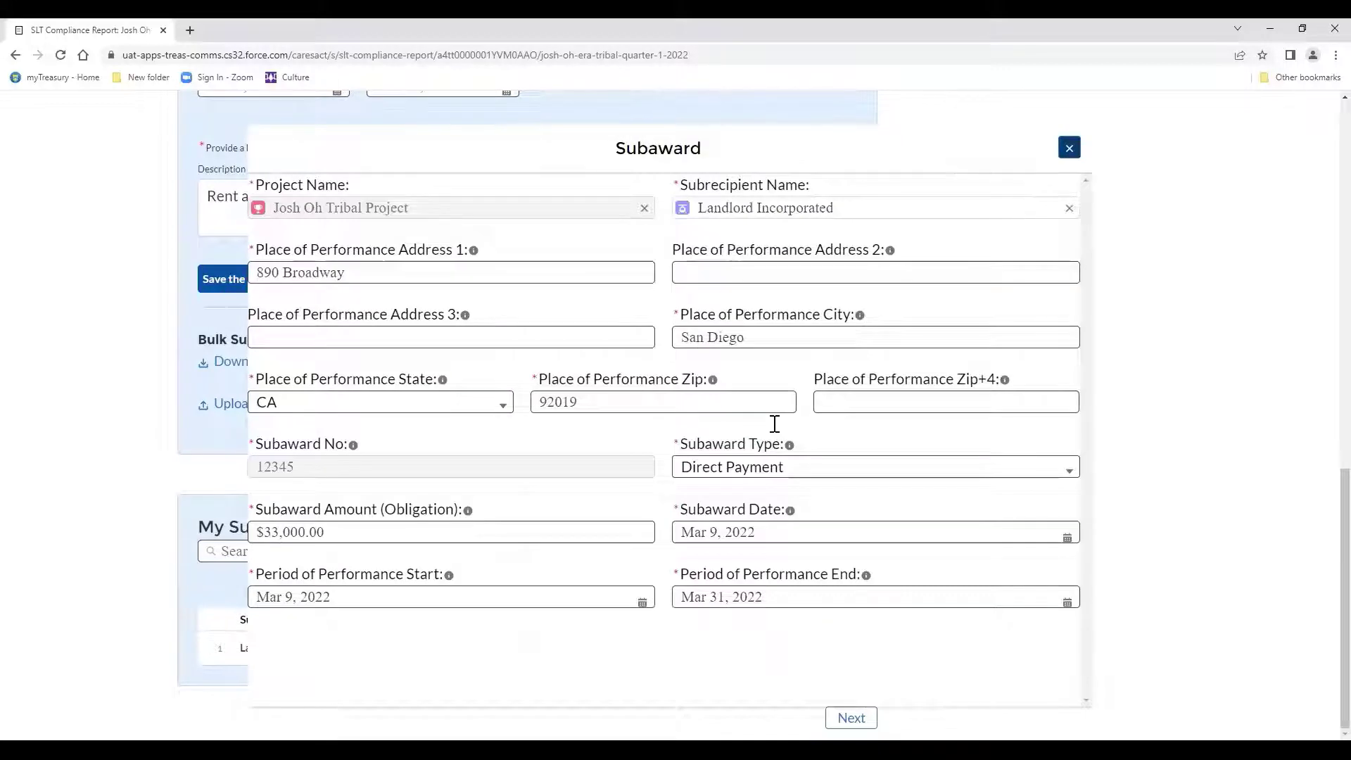
pyautogui.click(1064, 156)
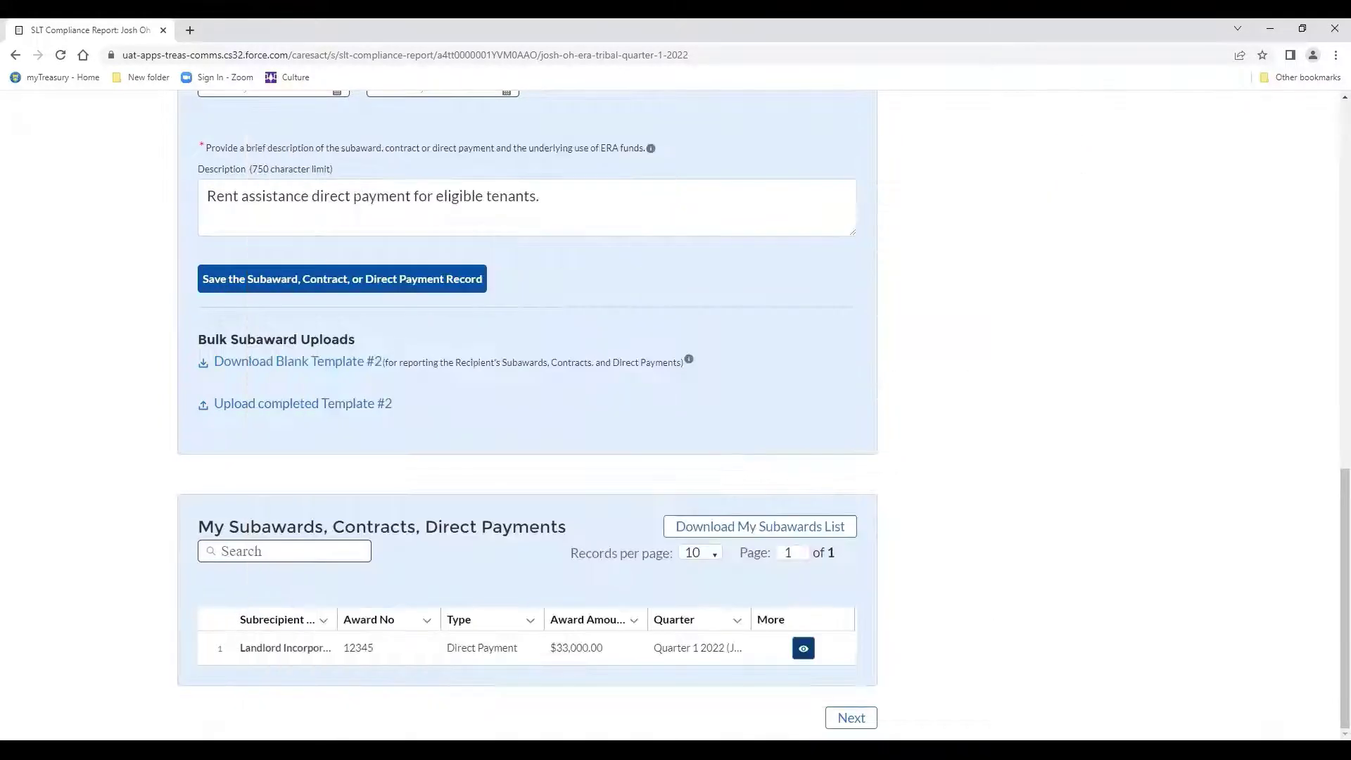
pyautogui.click(851, 718)
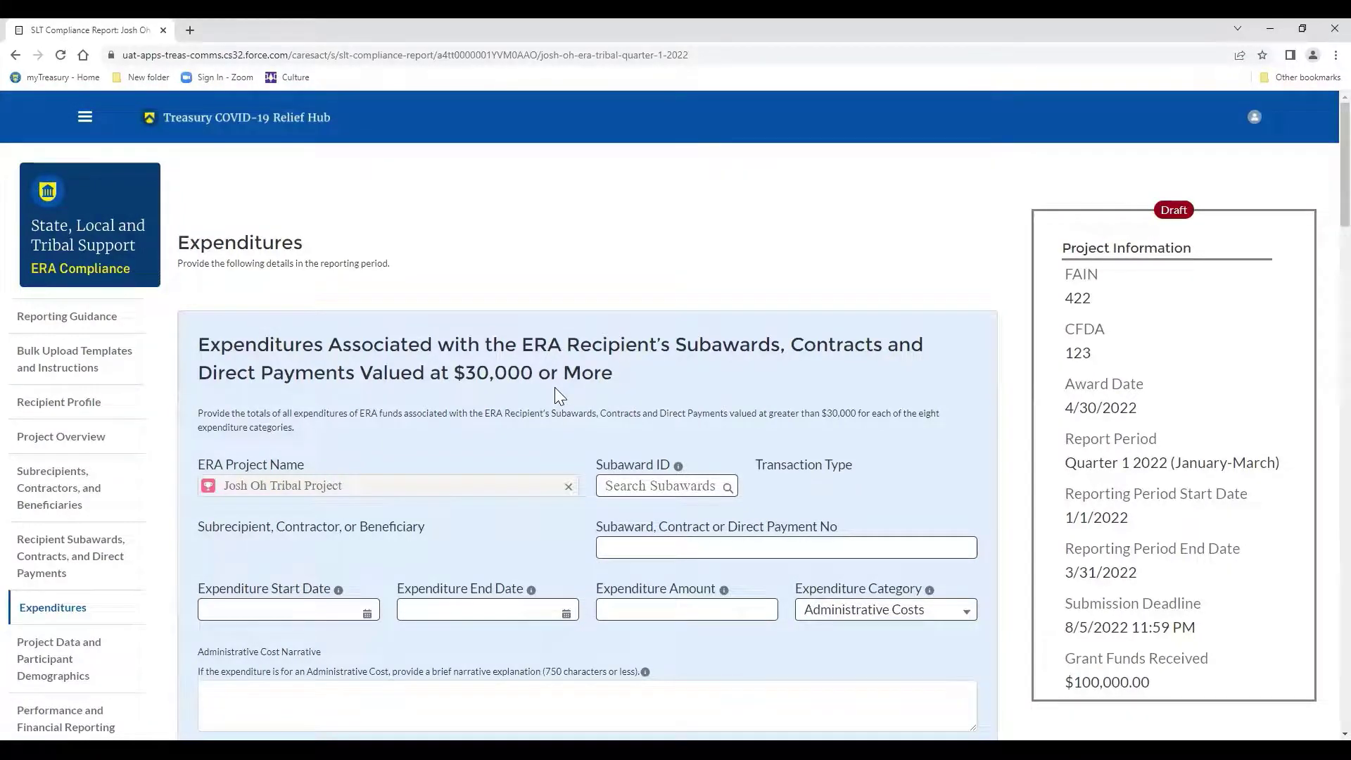
# Link the expenditure to subaward SUB-0006418.
pyautogui.scroll(-2, 573, 441)
pyautogui.scroll(-1, 575, 436)
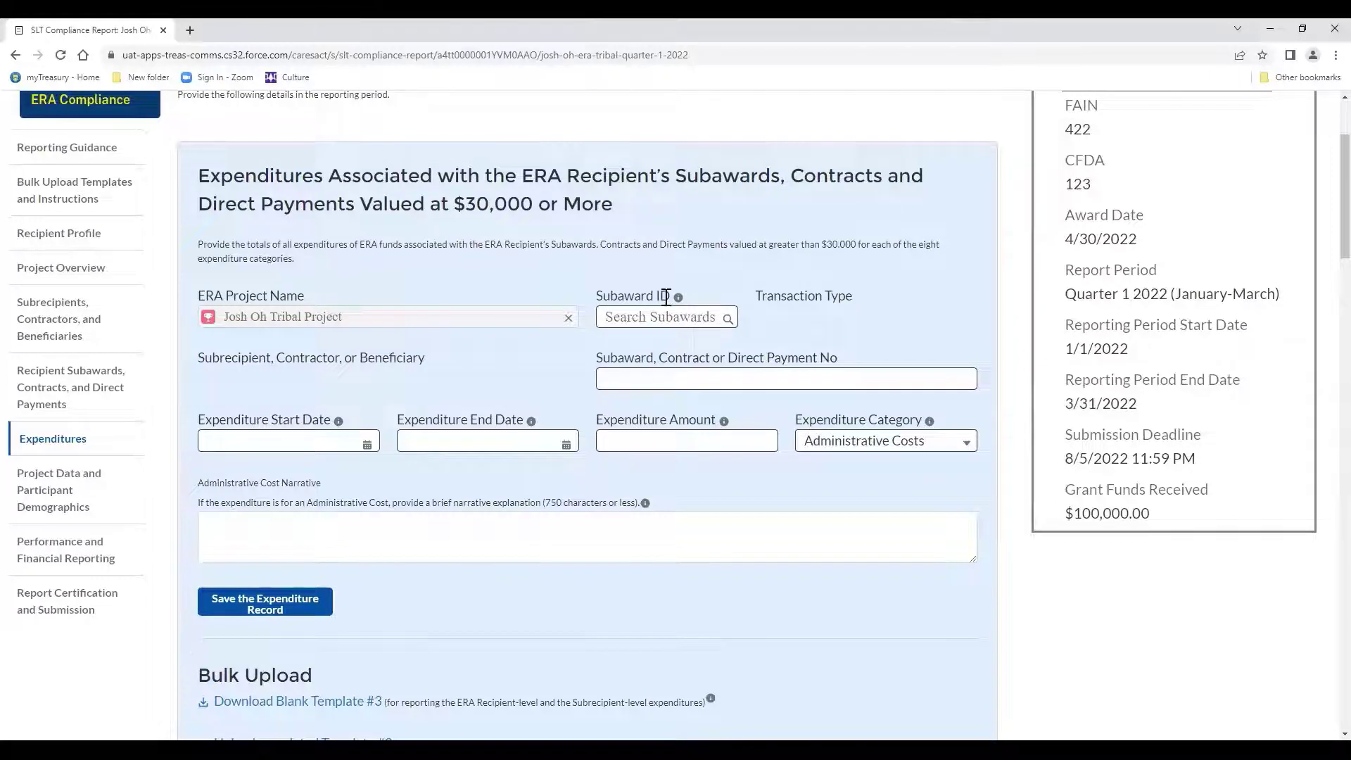
pyautogui.click(662, 321)
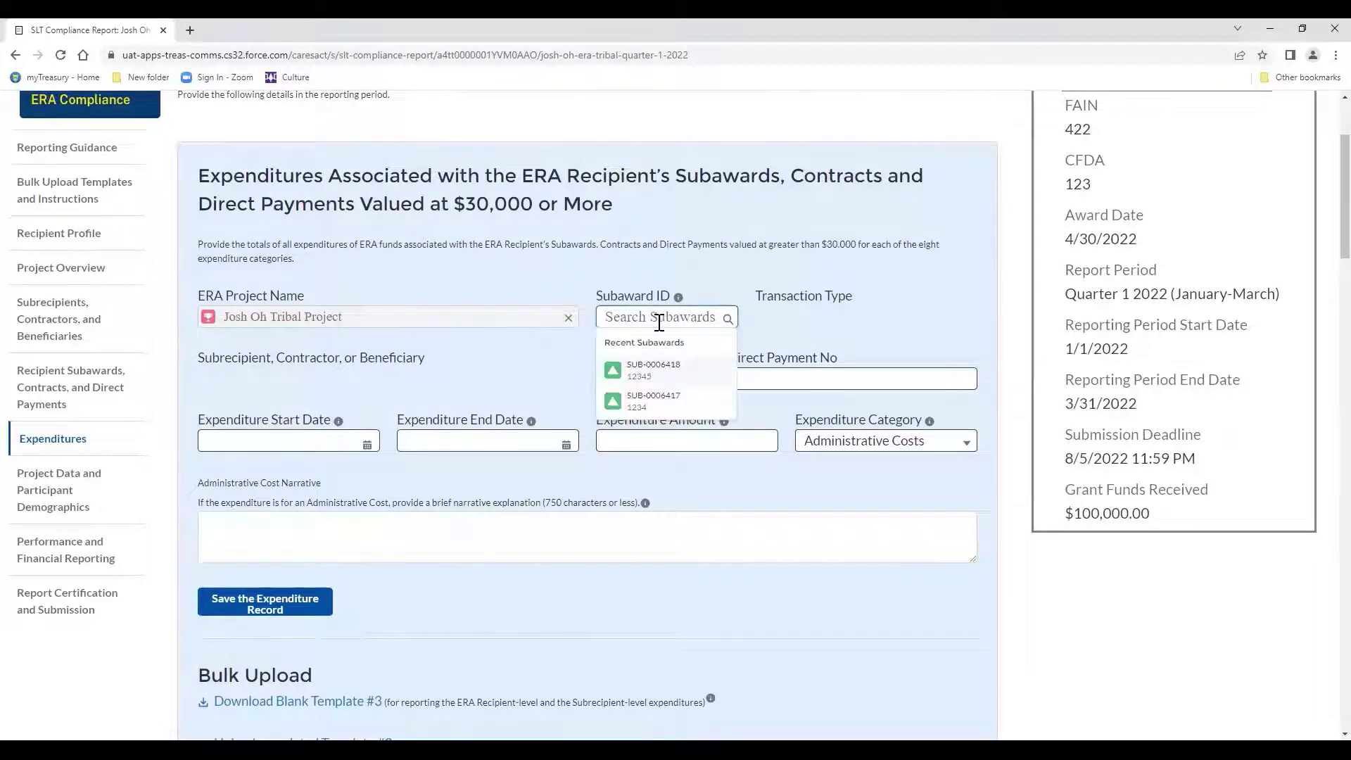
pyautogui.click(666, 370)
pyautogui.click(667, 375)
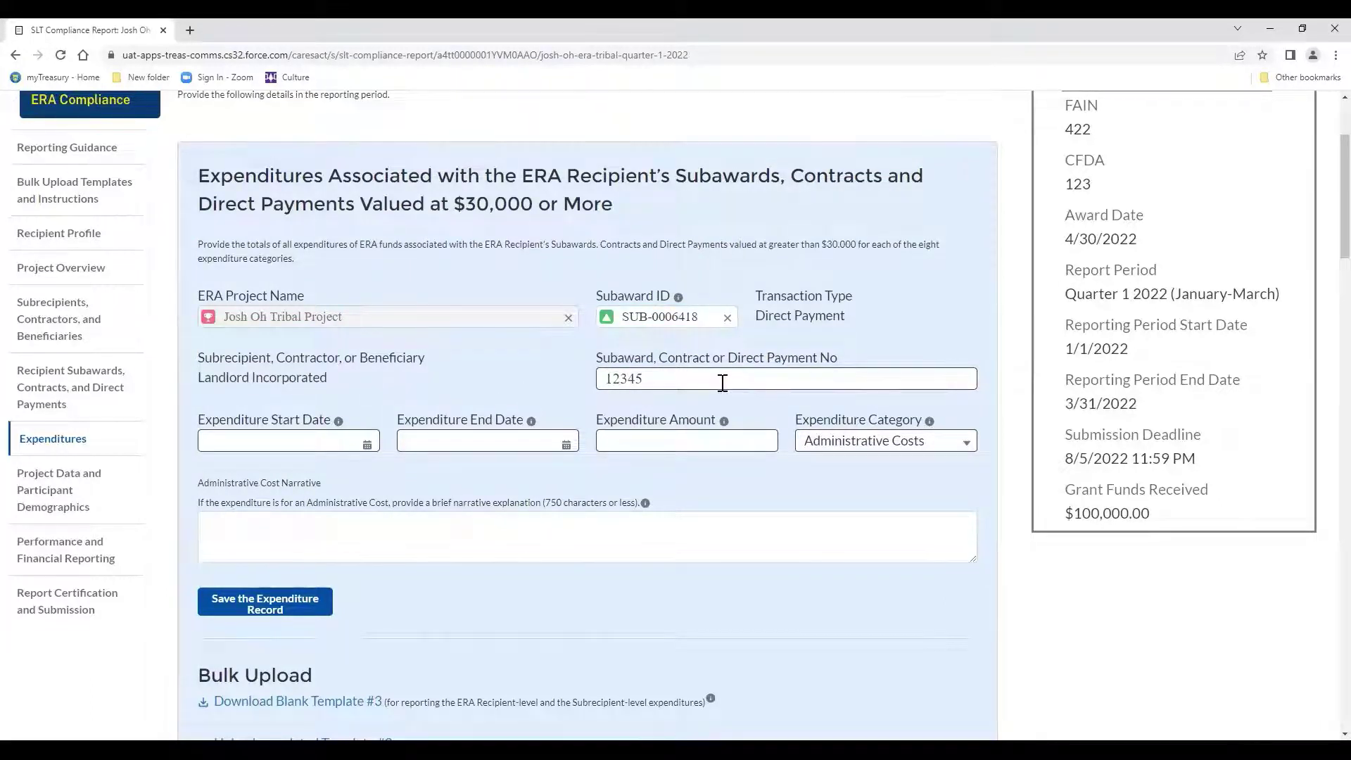
# Set the expenditure period to Mar 9–31, 2022 and the amount to $33,000.
pyautogui.click(365, 444)
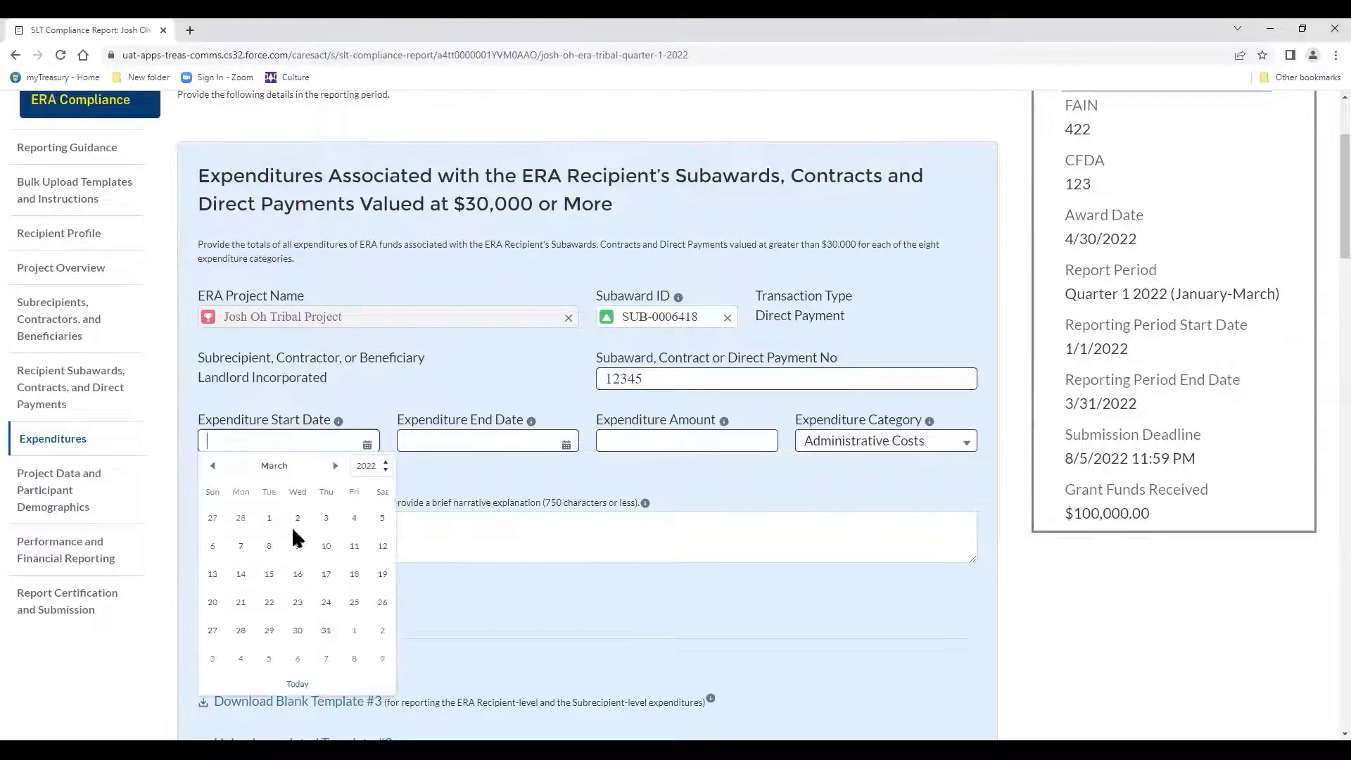
pyautogui.click(297, 548)
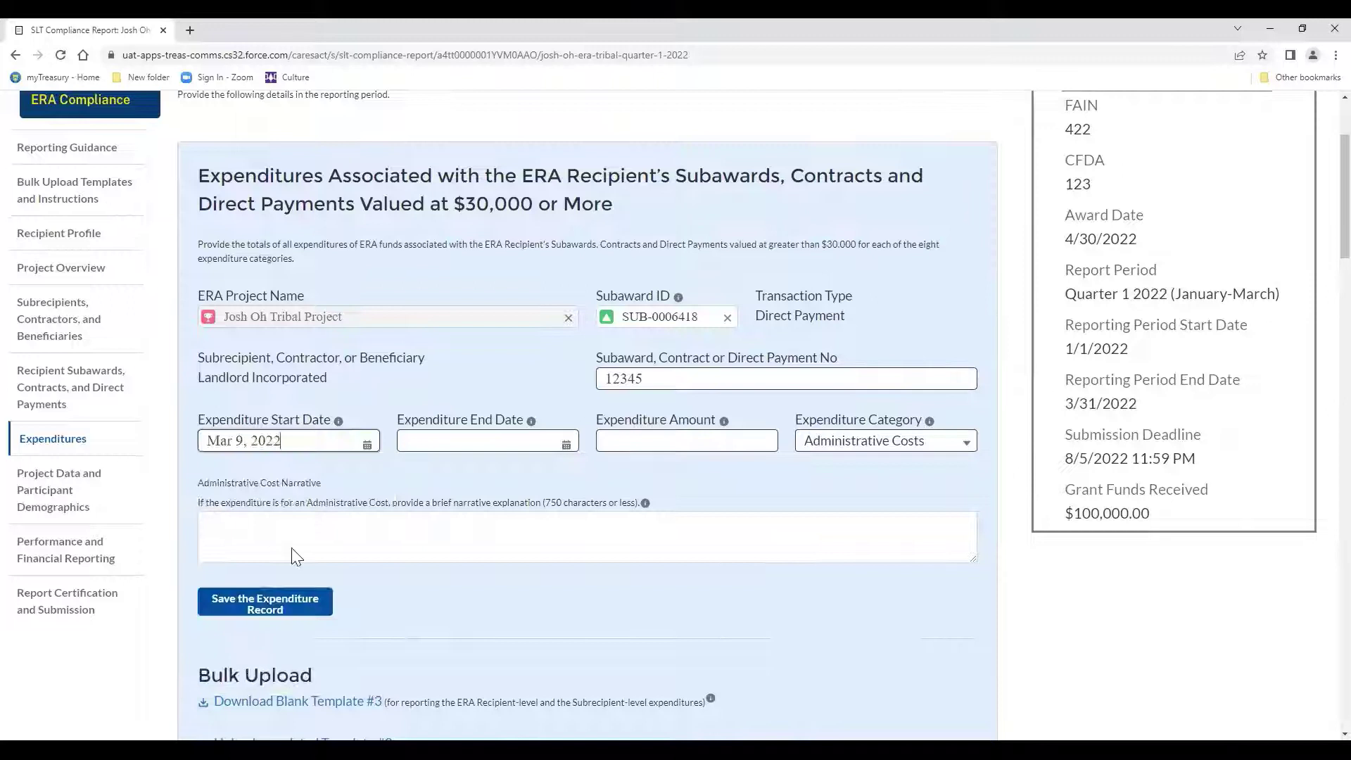
pyautogui.click(561, 438)
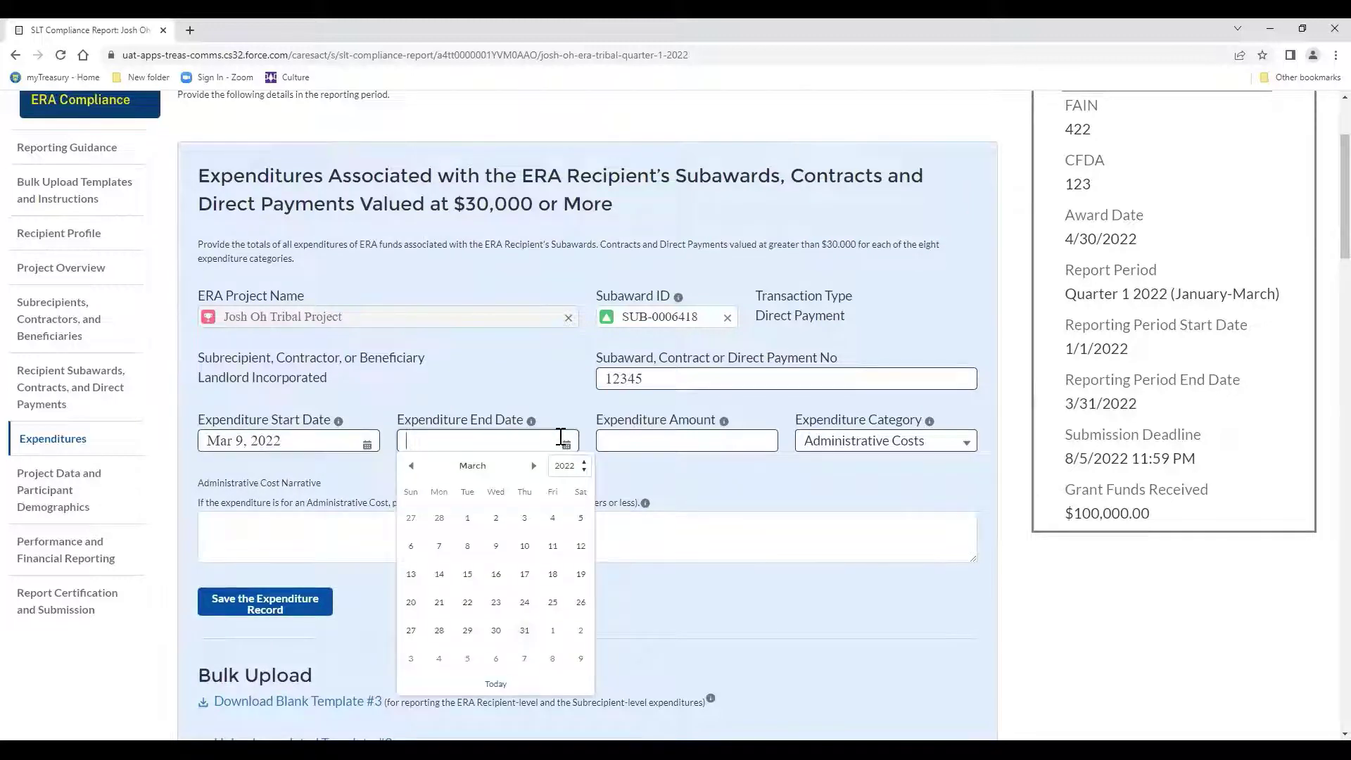
pyautogui.click(519, 637)
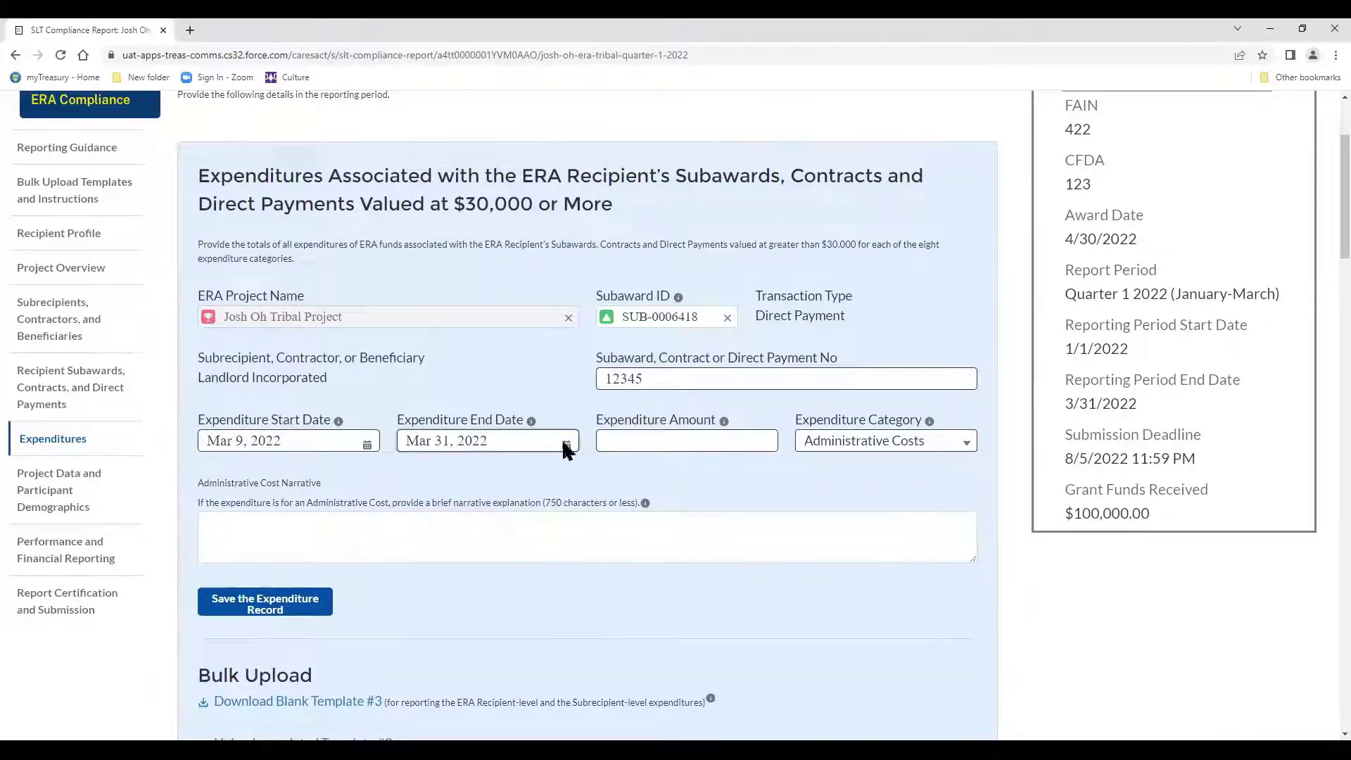
pyautogui.click(624, 438)
pyautogui.write('3')
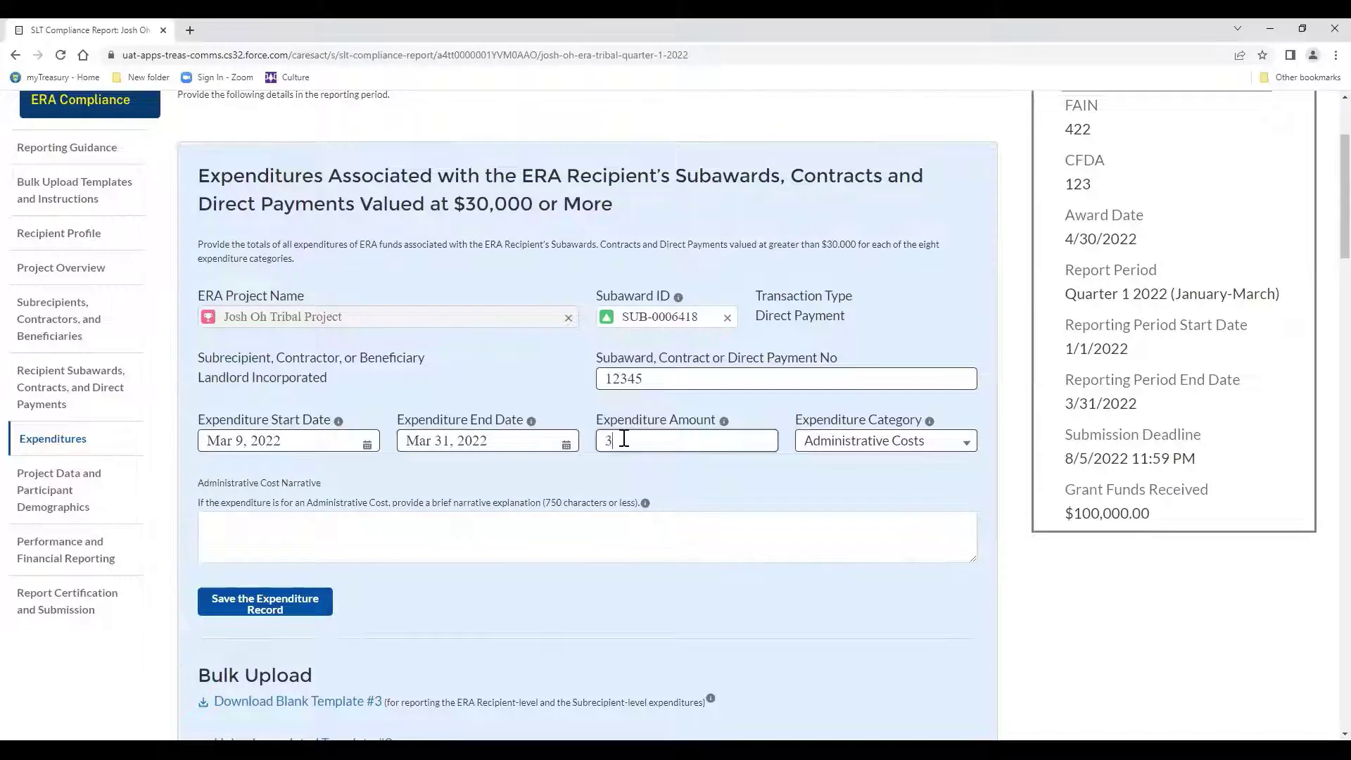
pyautogui.write('3,000')
pyautogui.press('Tab')
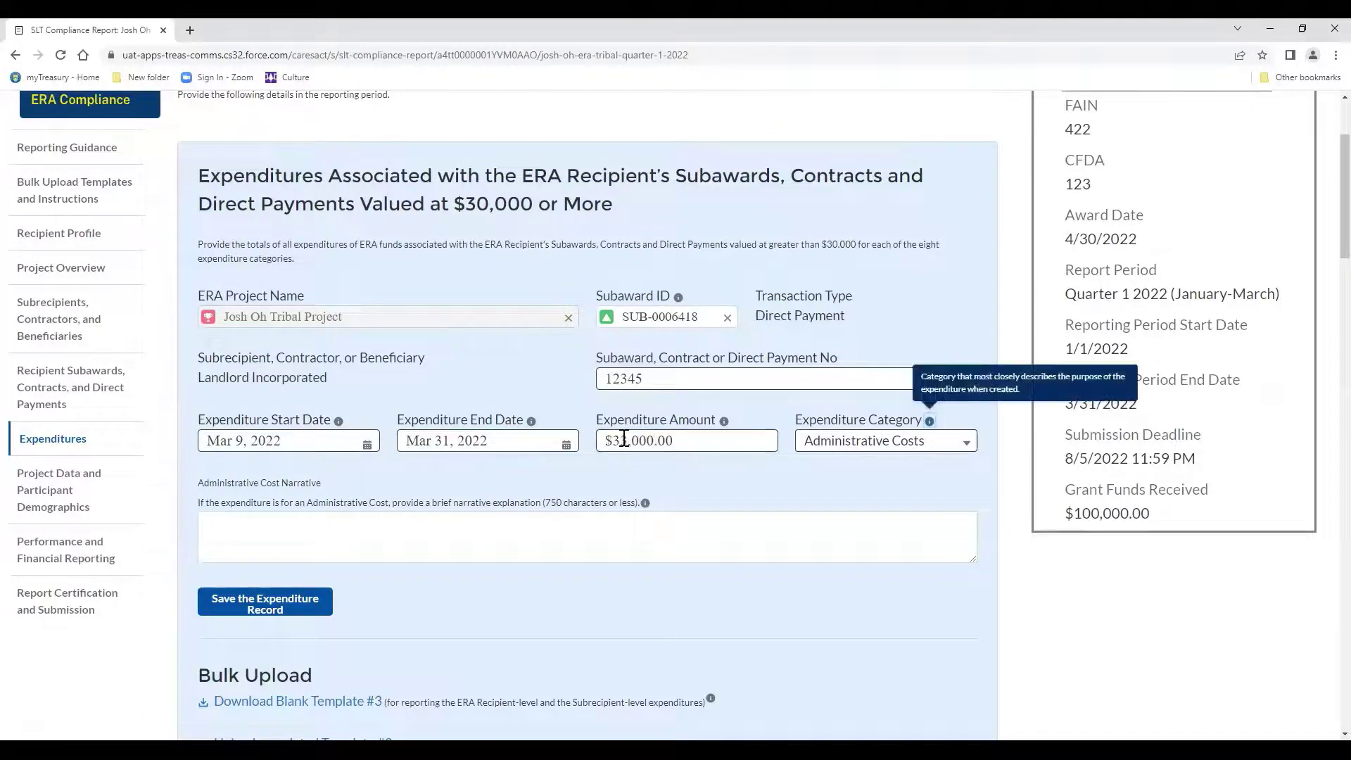
# Change the $33,000.00 expenditure's category from Administrative Costs to Financial Assistance: Rent.
pyautogui.click(841, 454)
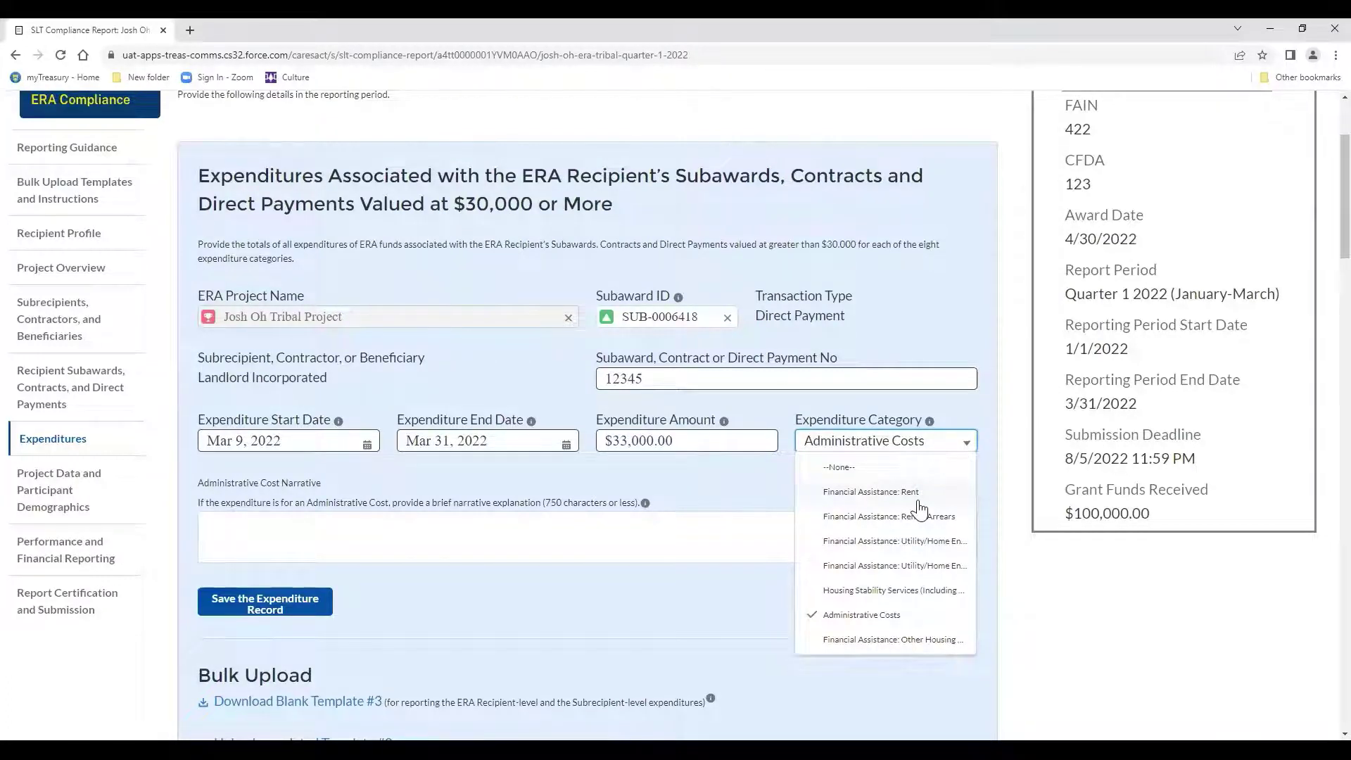
pyautogui.click(917, 497)
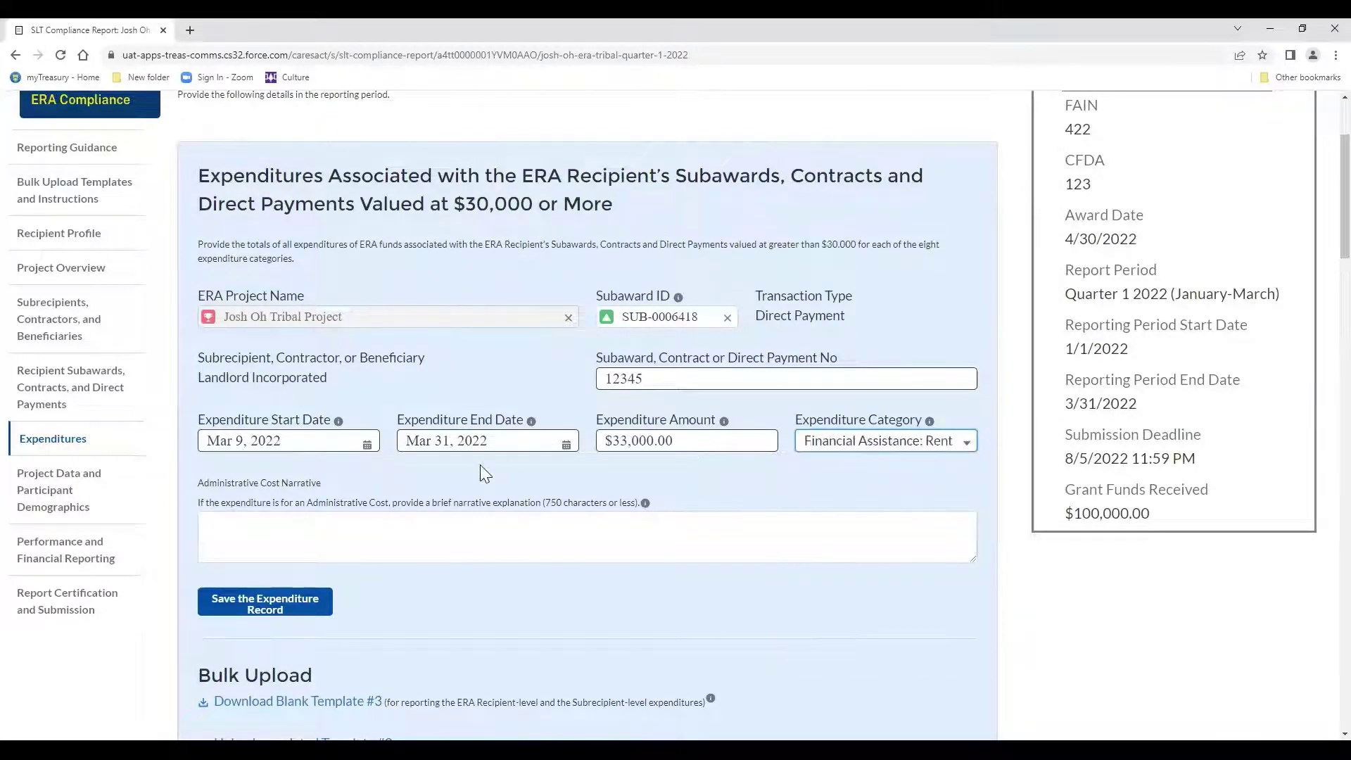
pyautogui.scroll(-2, 482, 473)
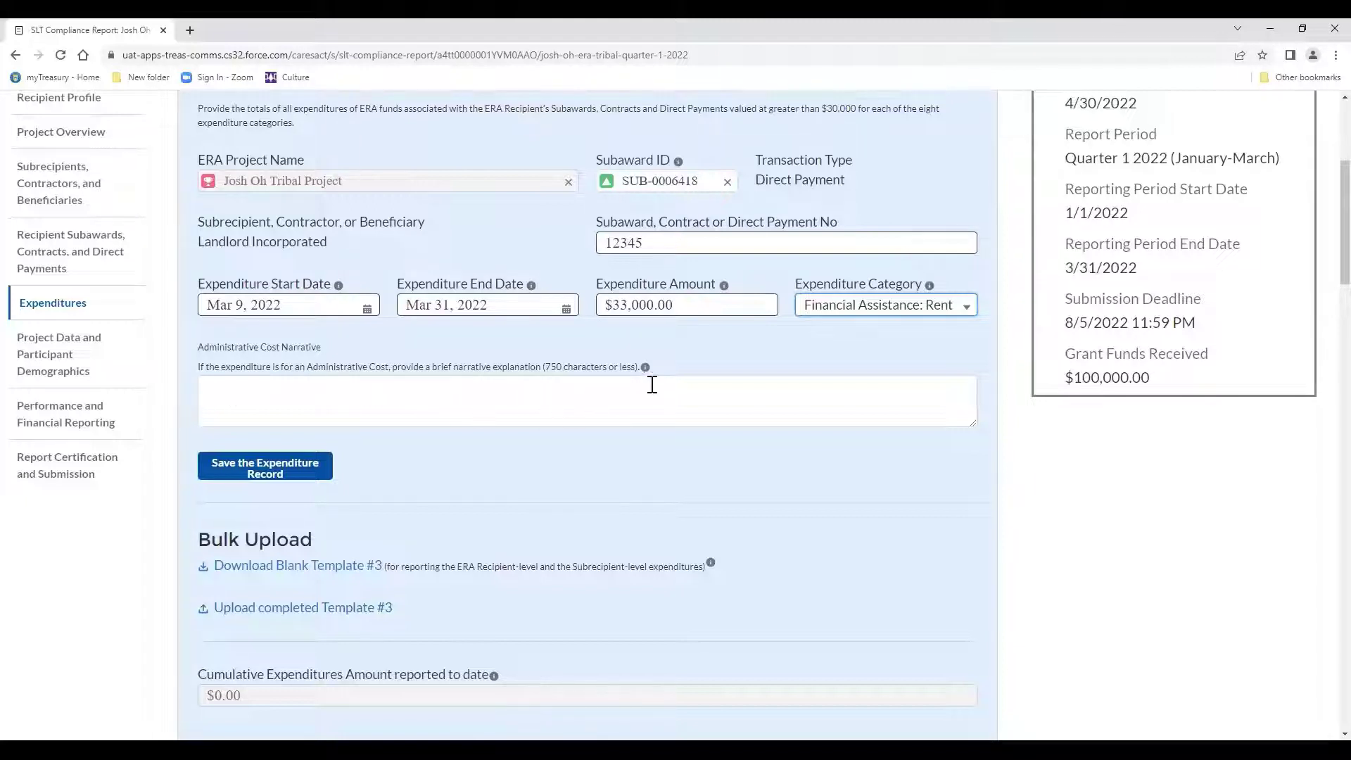
pyautogui.scroll(-2, 324, 376)
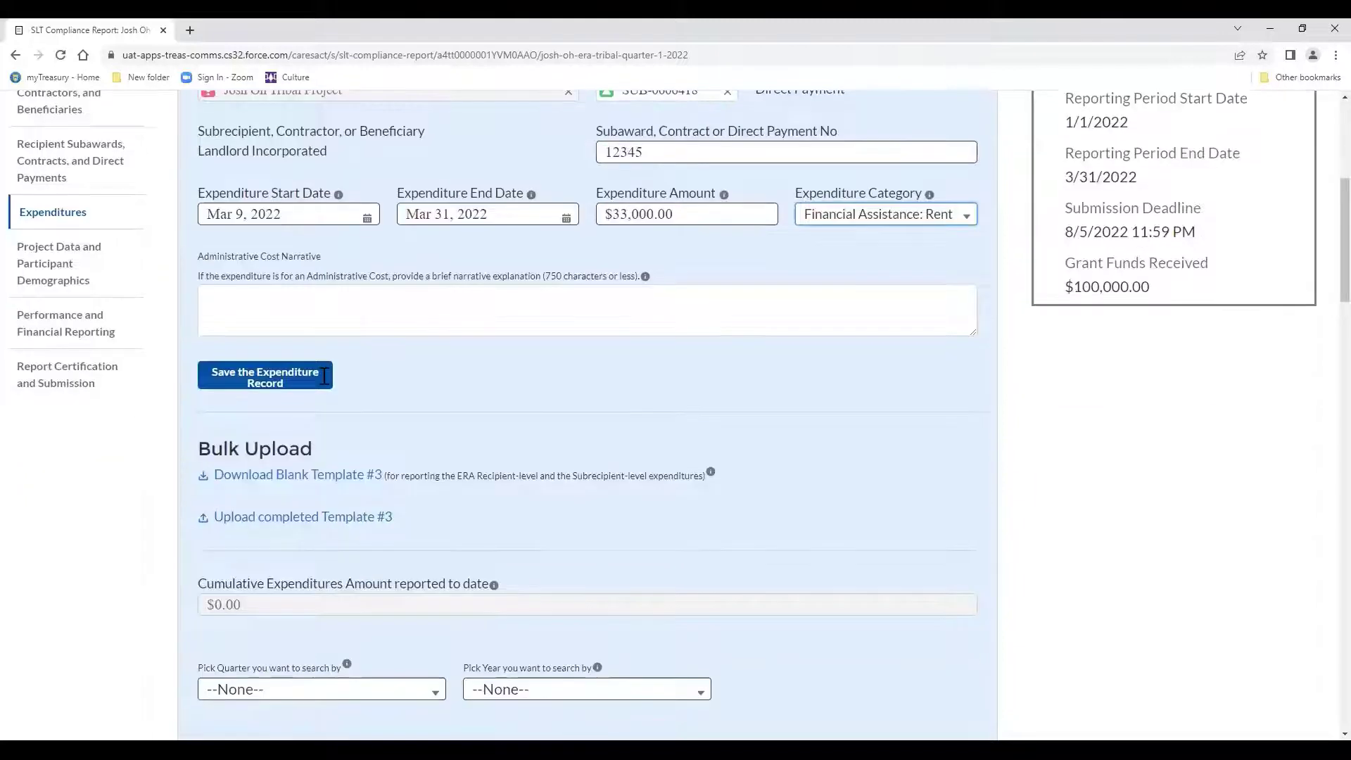
pyautogui.scroll(-3, 324, 377)
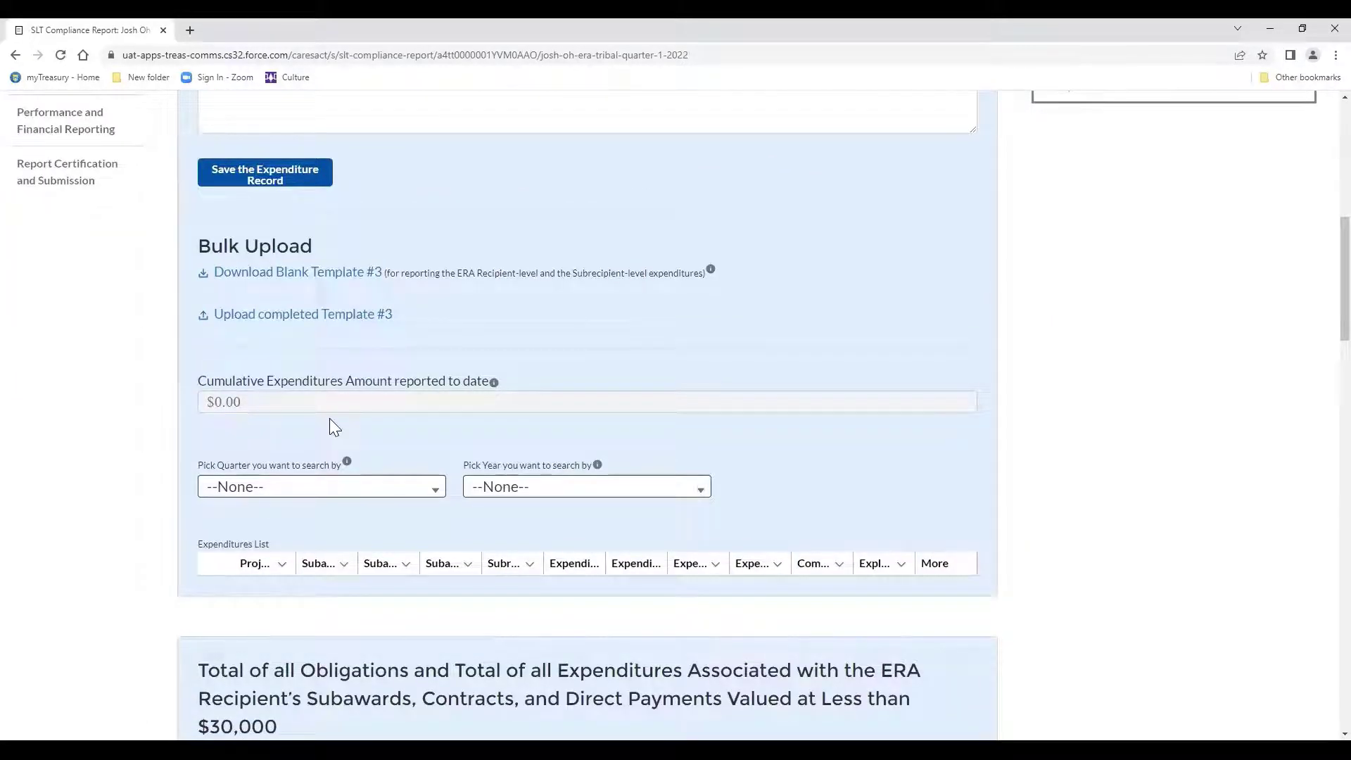
# Set the Less than $30,000 entry's Expenditure Category to Financial Assistance: Rent.
pyautogui.scroll(-1, 330, 420)
pyautogui.scroll(-3, 333, 427)
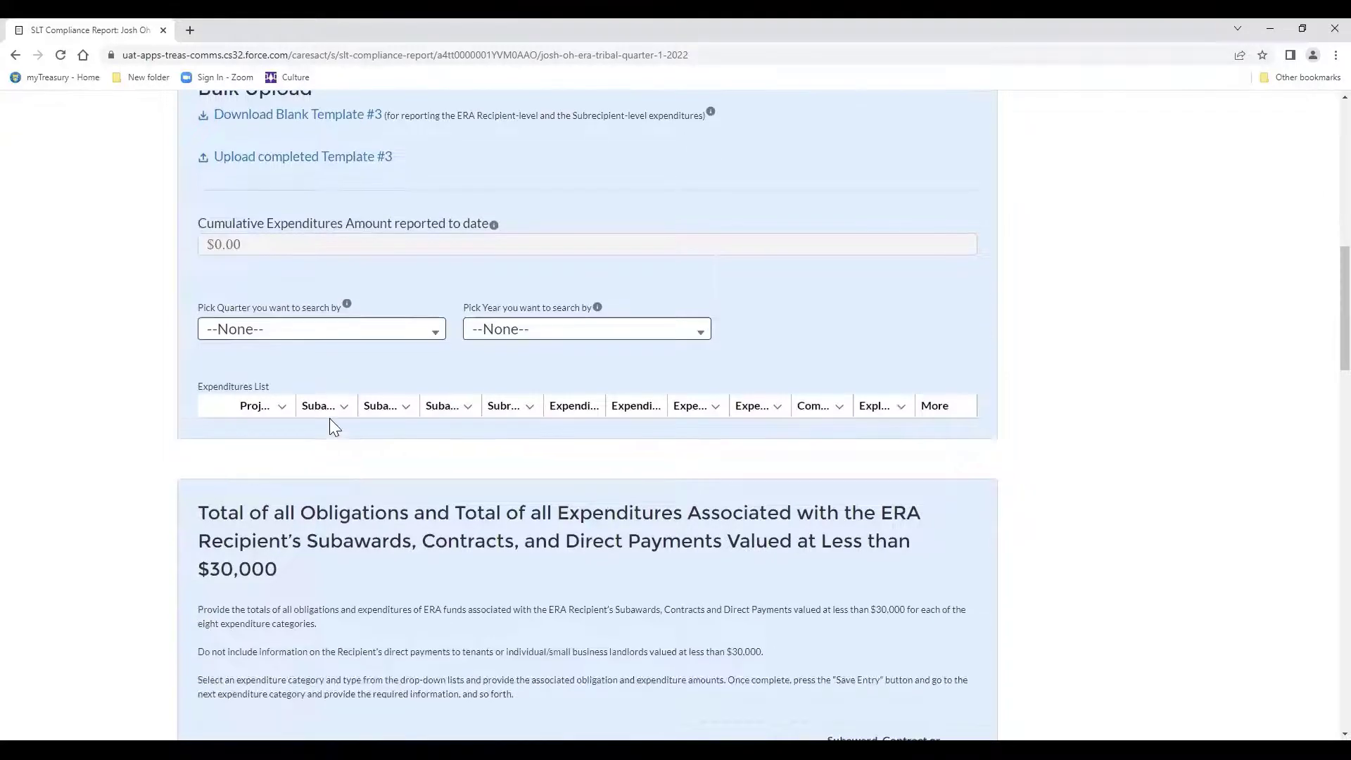
pyautogui.scroll(-2, 331, 421)
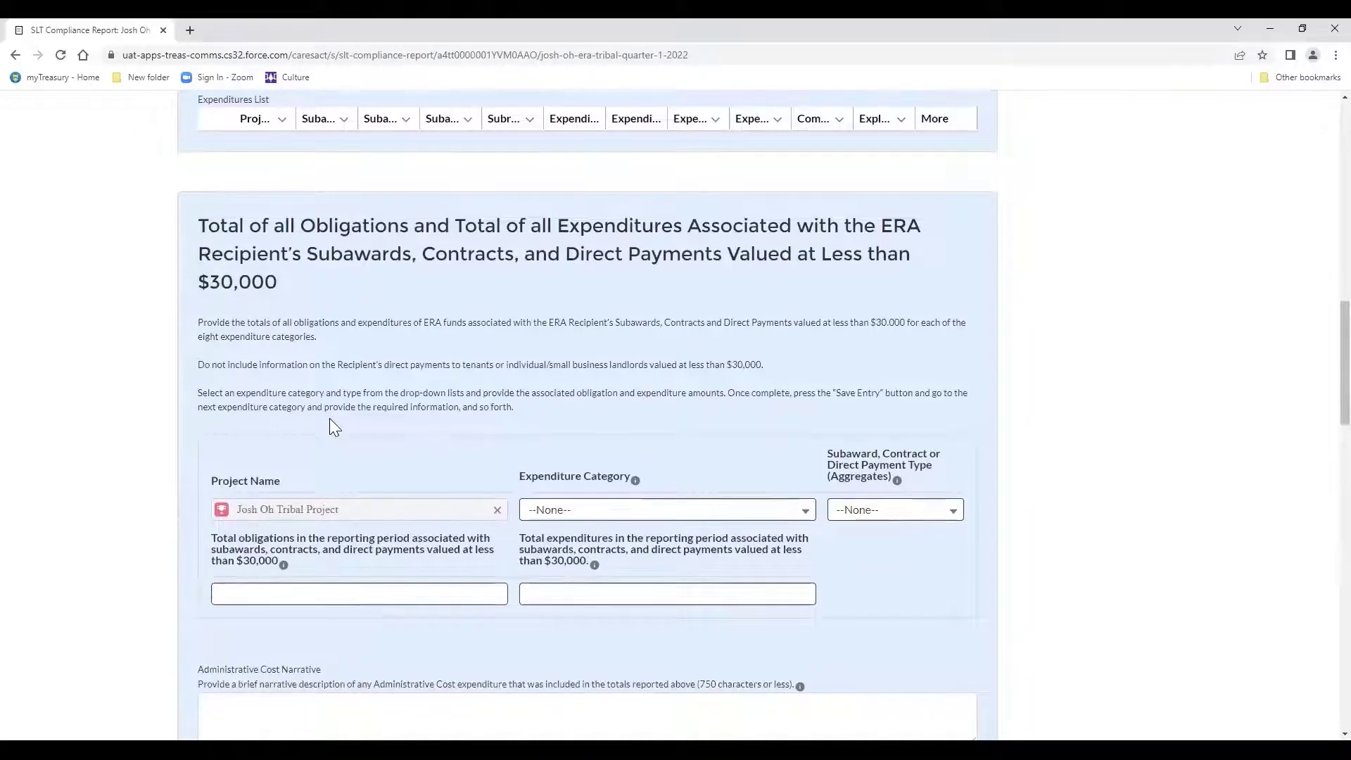
pyautogui.scroll(-1, 331, 425)
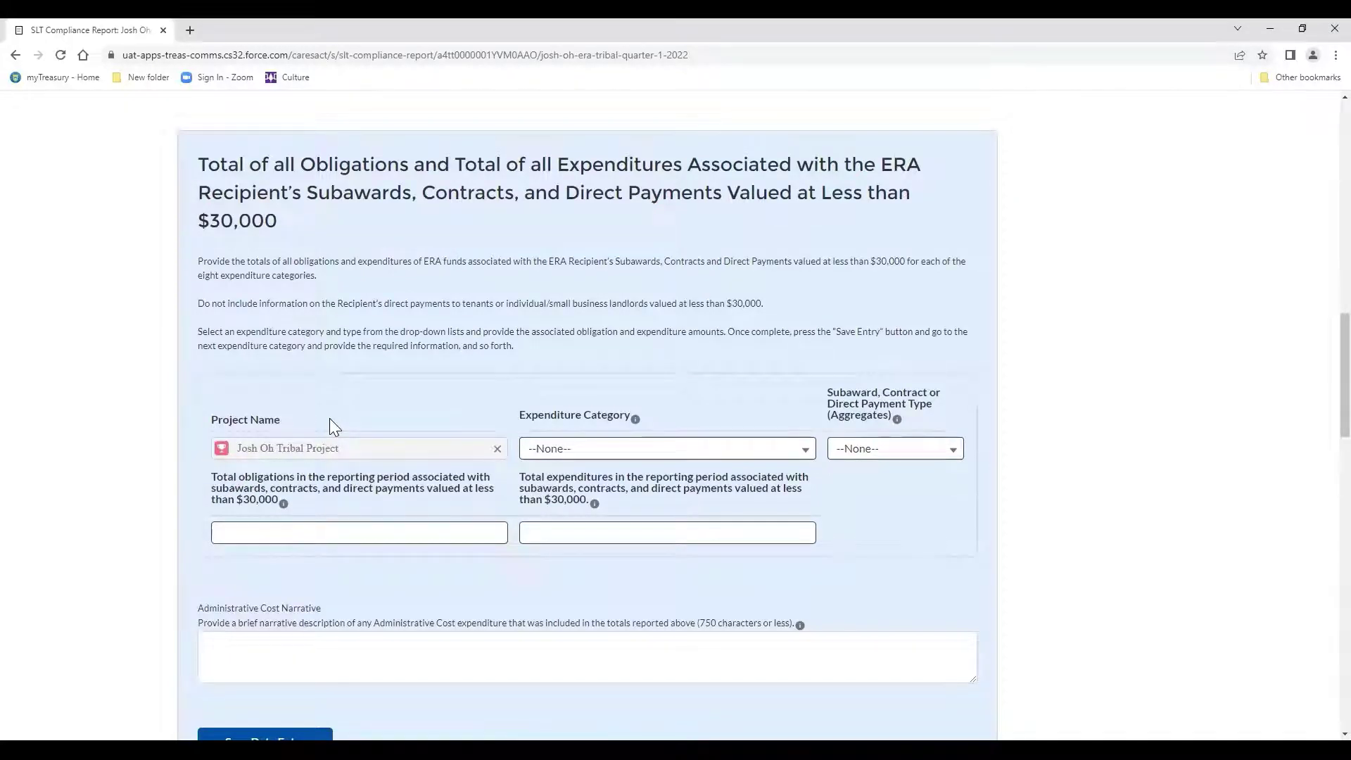
pyautogui.click(551, 457)
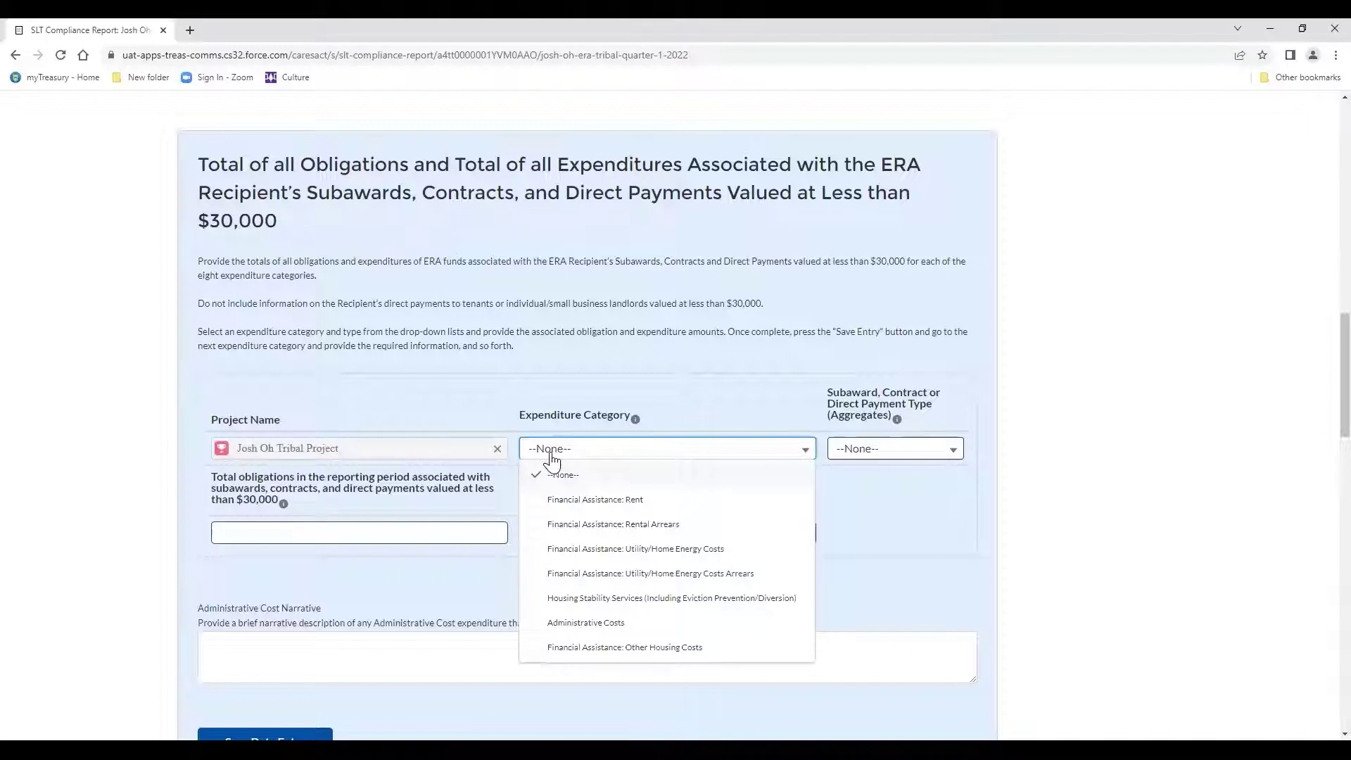
pyautogui.click(563, 500)
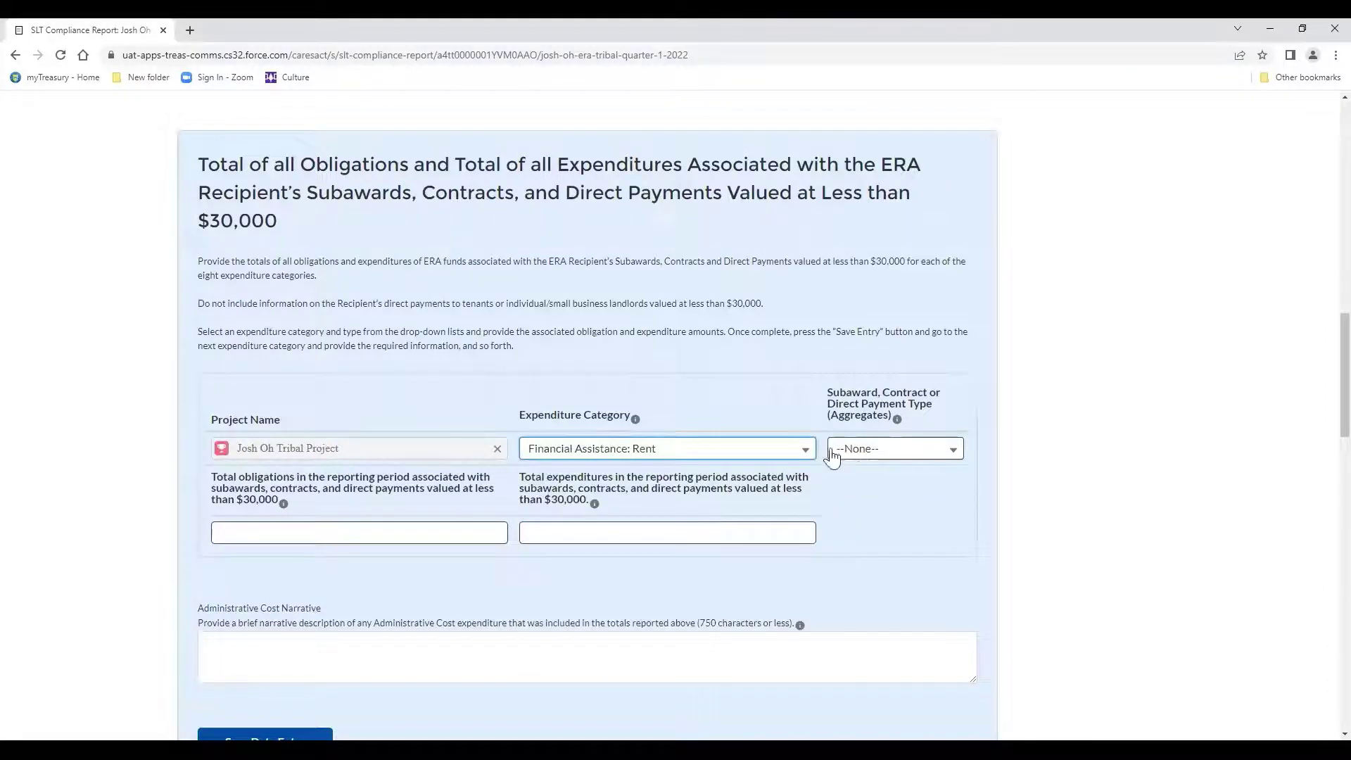
# Leave the aggregate payment Type unselected and continue down the form.
pyautogui.click(857, 457)
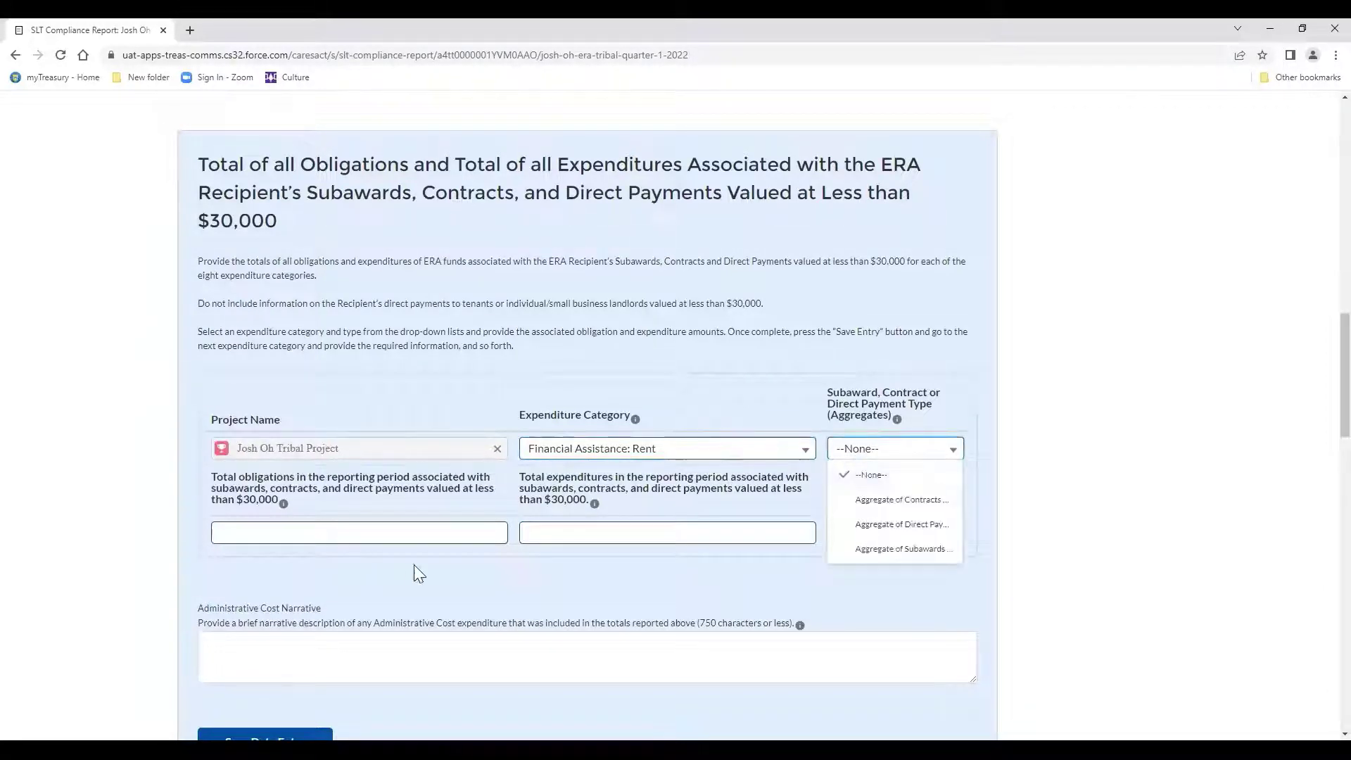
pyautogui.click(386, 558)
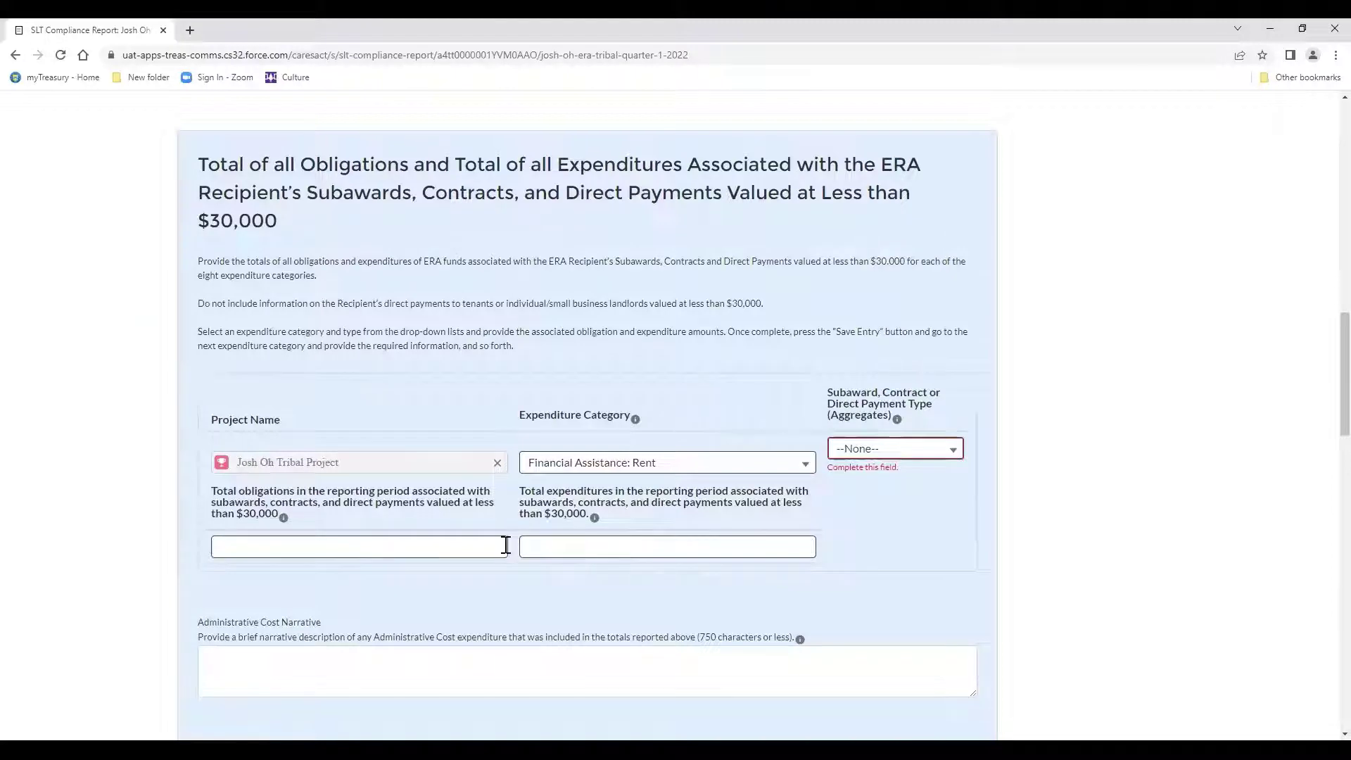
pyautogui.scroll(-5, 507, 553)
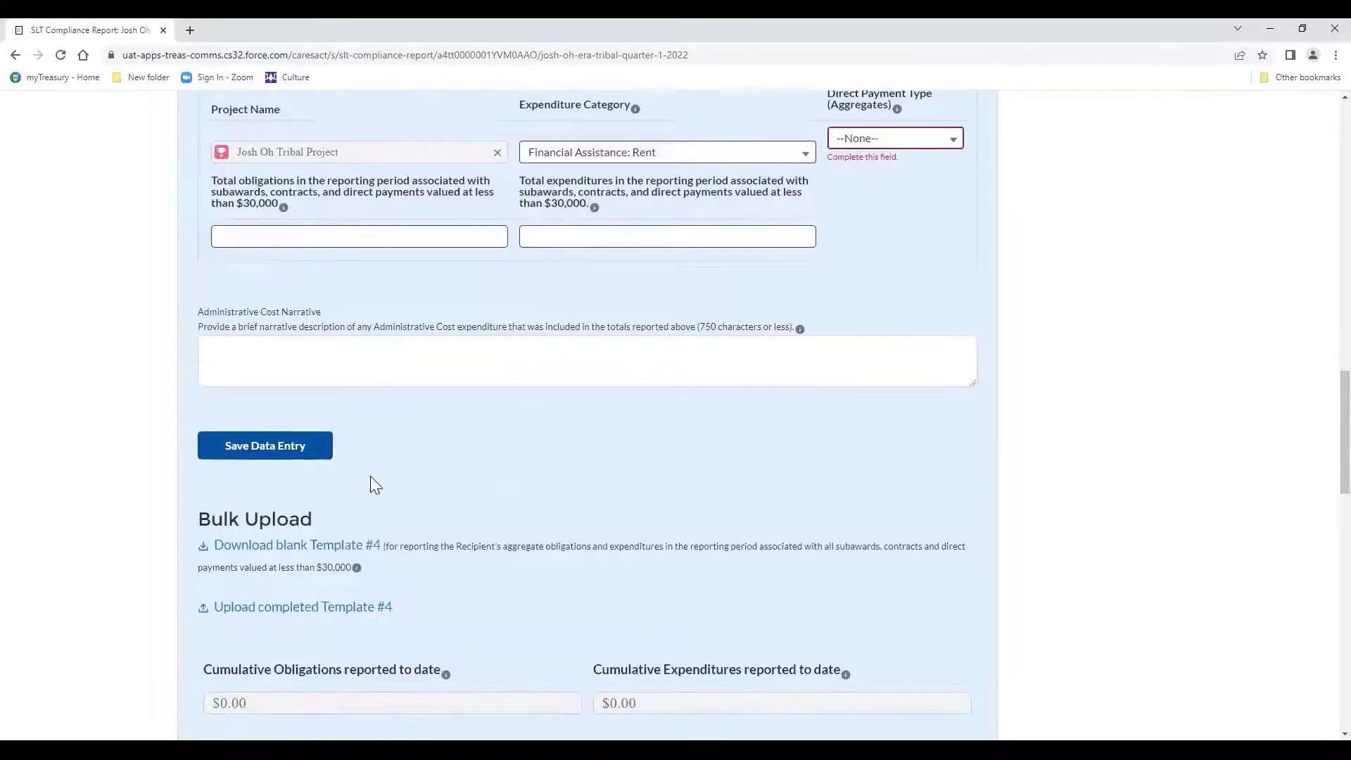
pyautogui.scroll(-2, 371, 477)
pyautogui.scroll(-4, 371, 477)
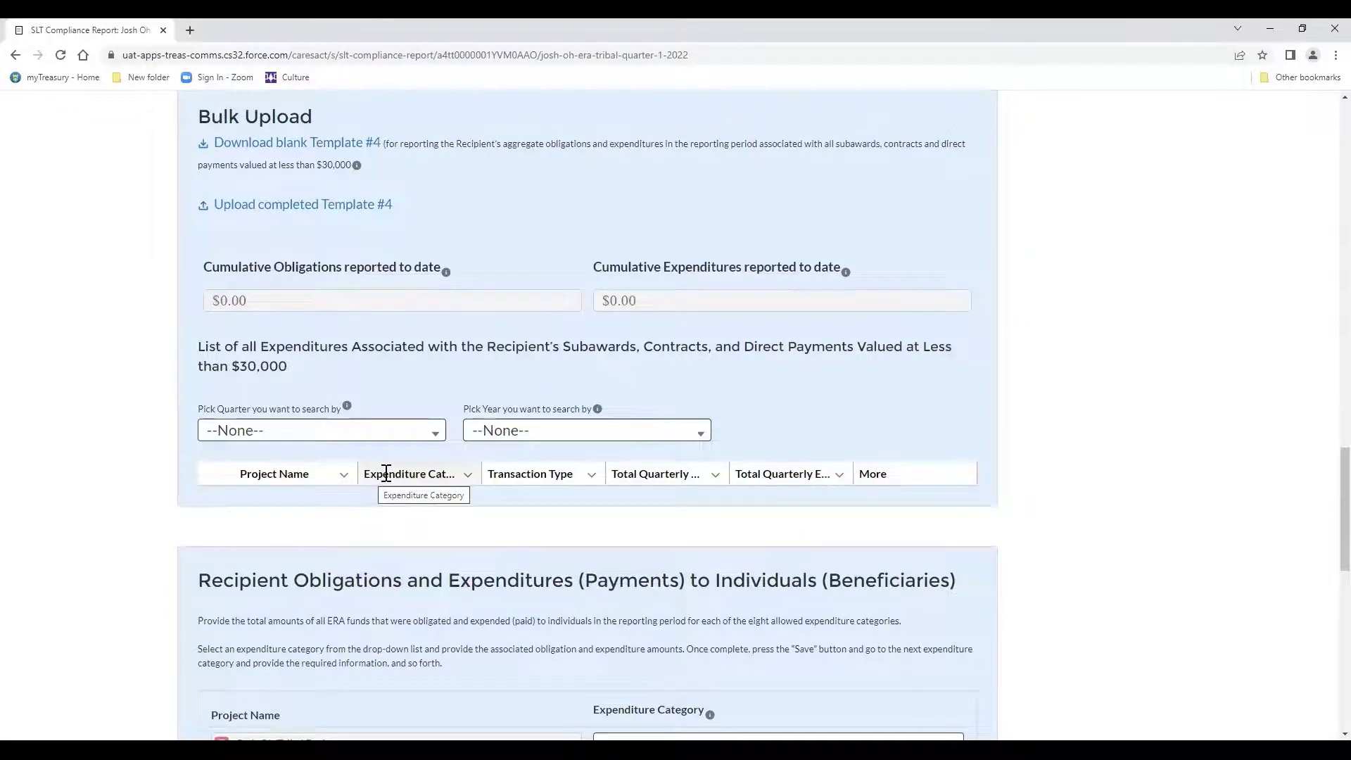
pyautogui.scroll(-5, 387, 473)
pyautogui.scroll(-1, 387, 473)
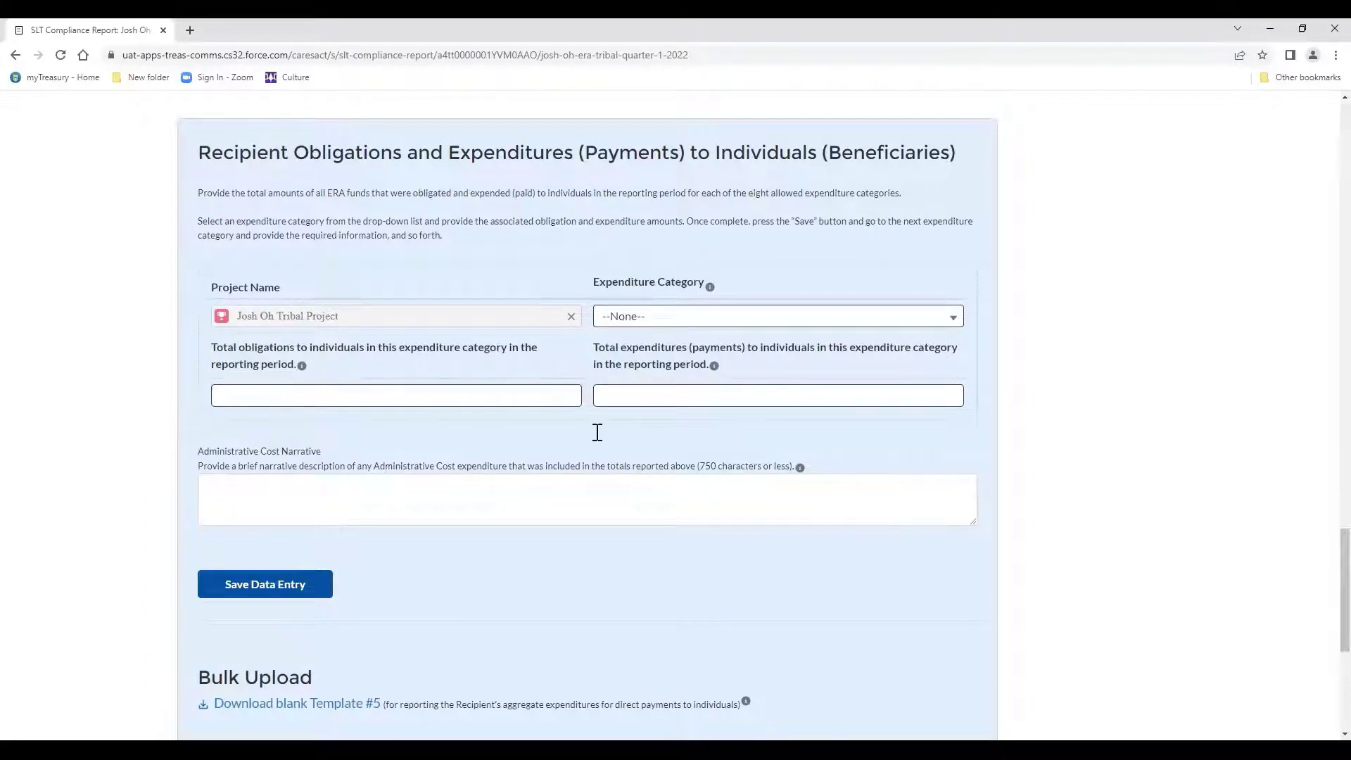
pyautogui.click(604, 331)
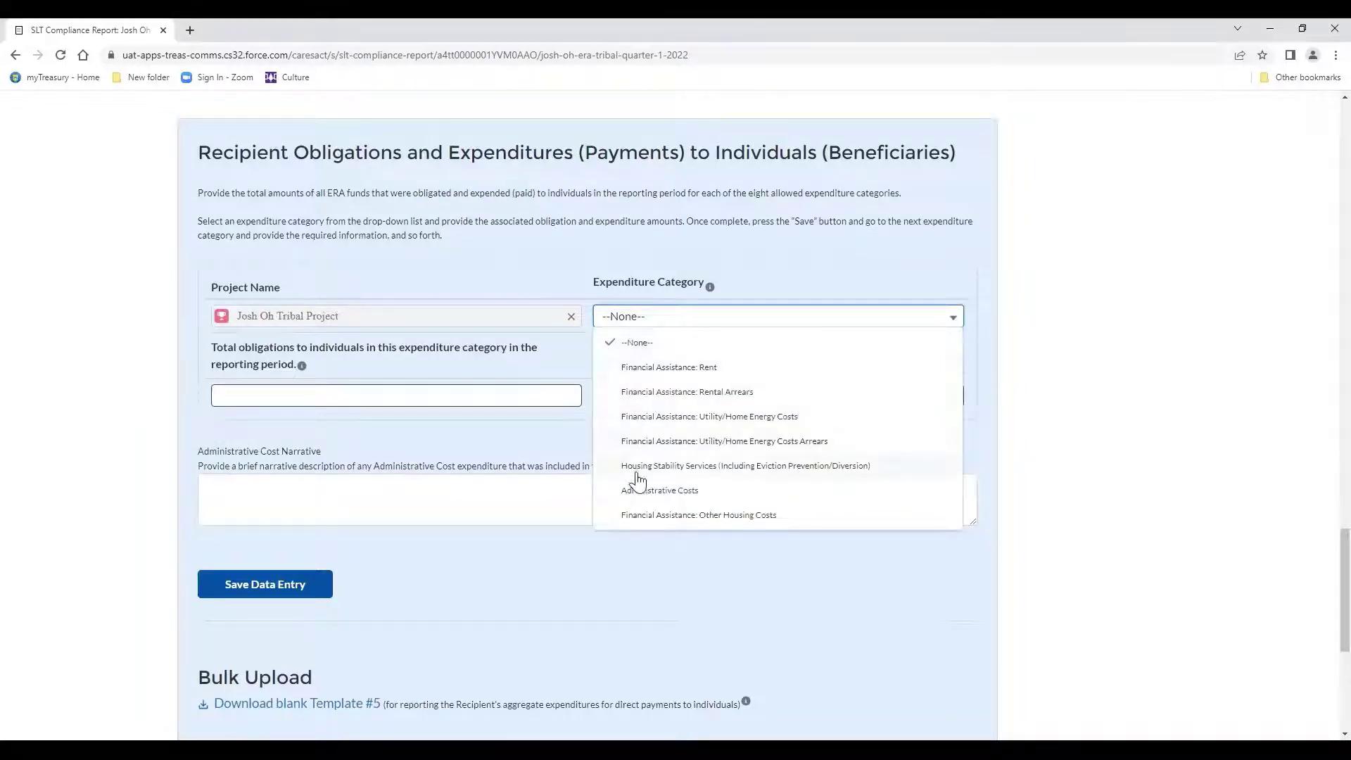
pyautogui.click(527, 396)
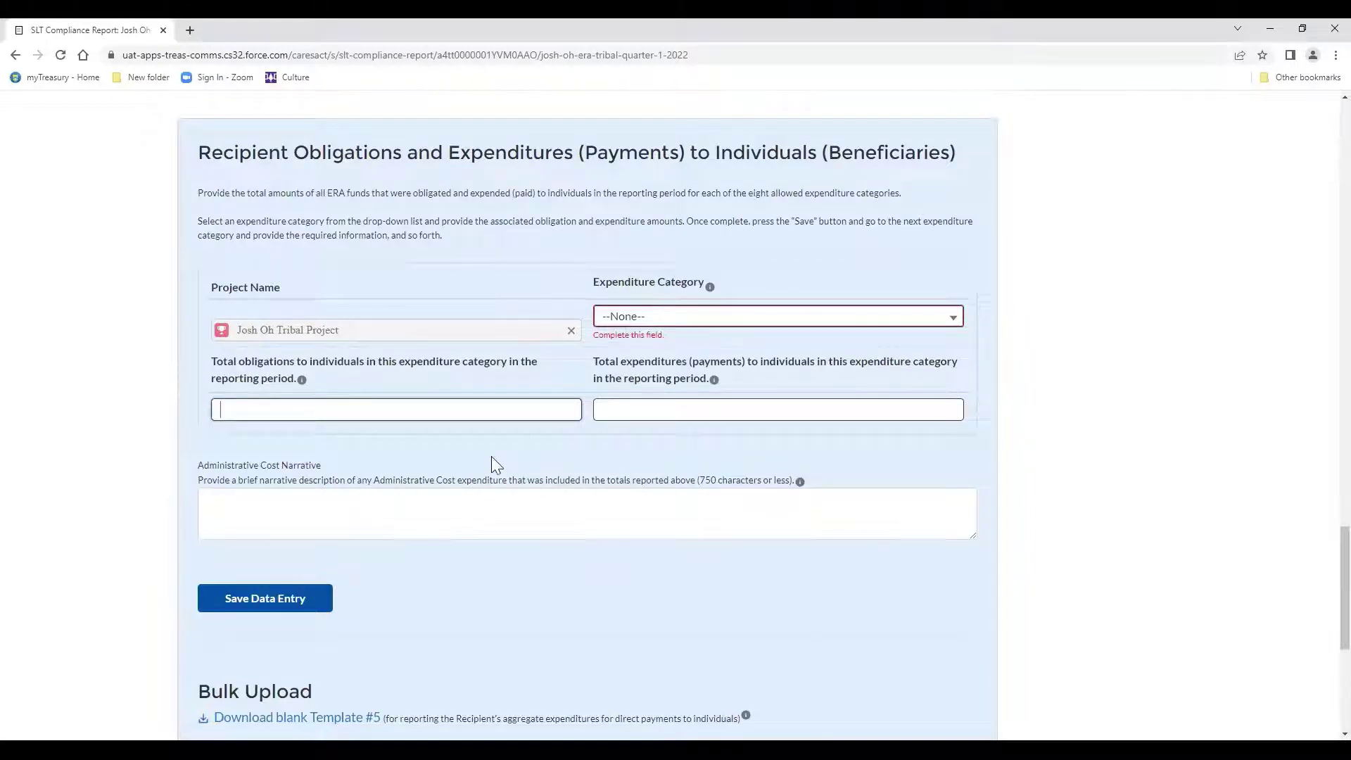
pyautogui.scroll(-2, 496, 465)
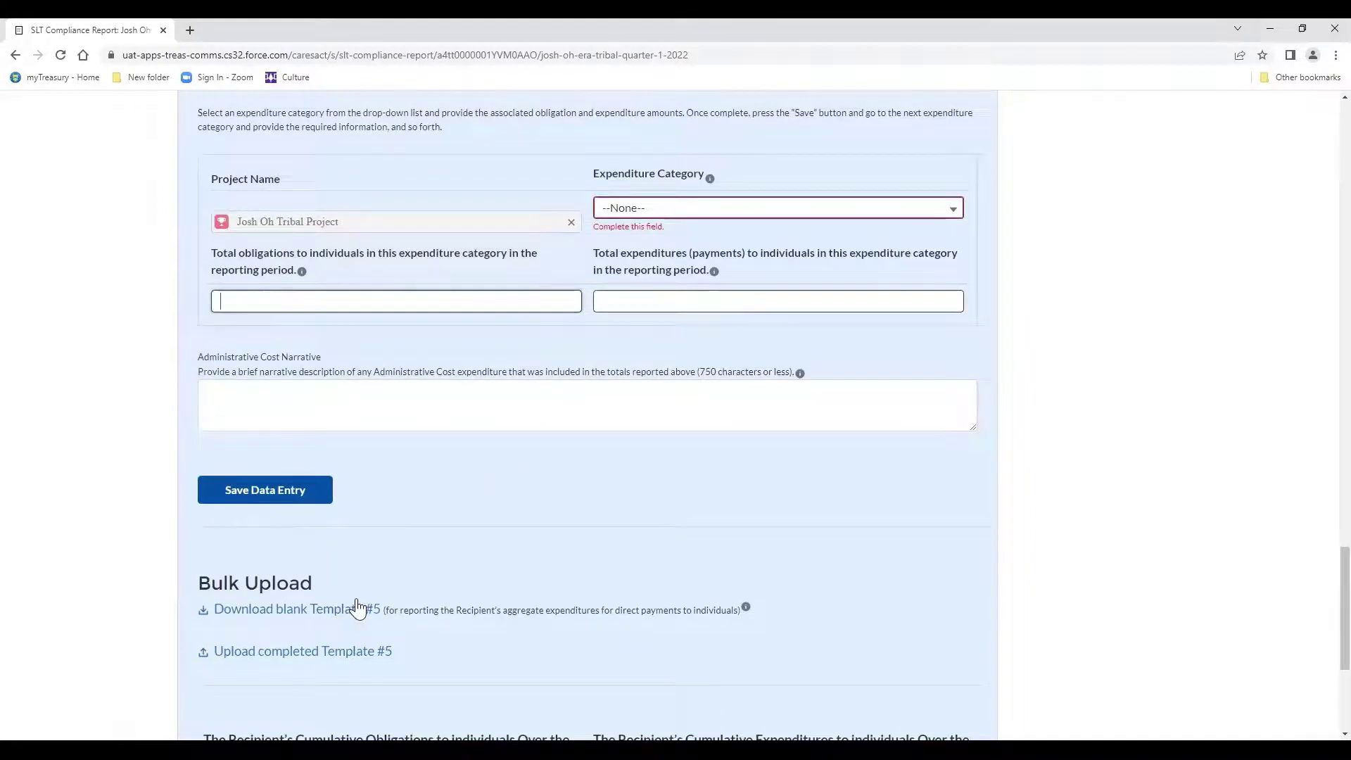
pyautogui.scroll(-2, 358, 607)
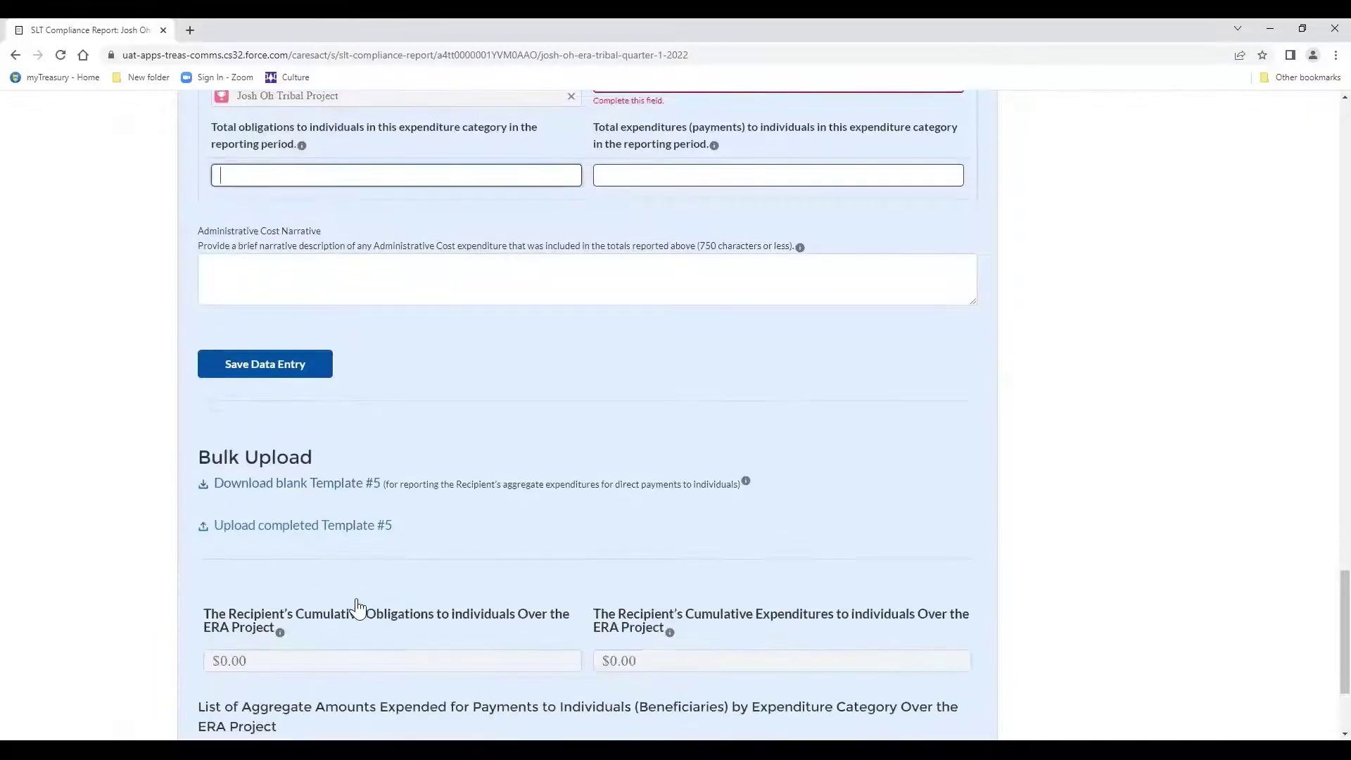
pyautogui.scroll(-2, 358, 607)
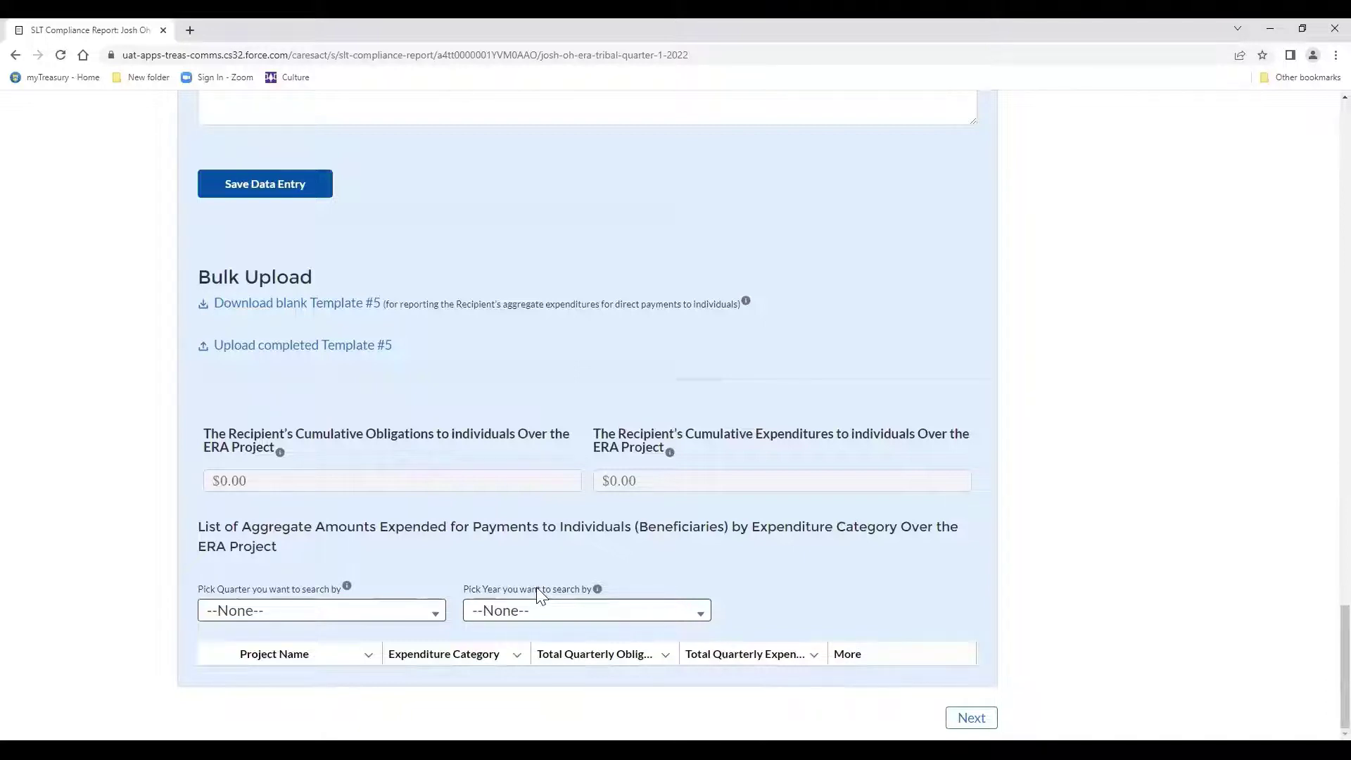
pyautogui.scroll(4, 540, 595)
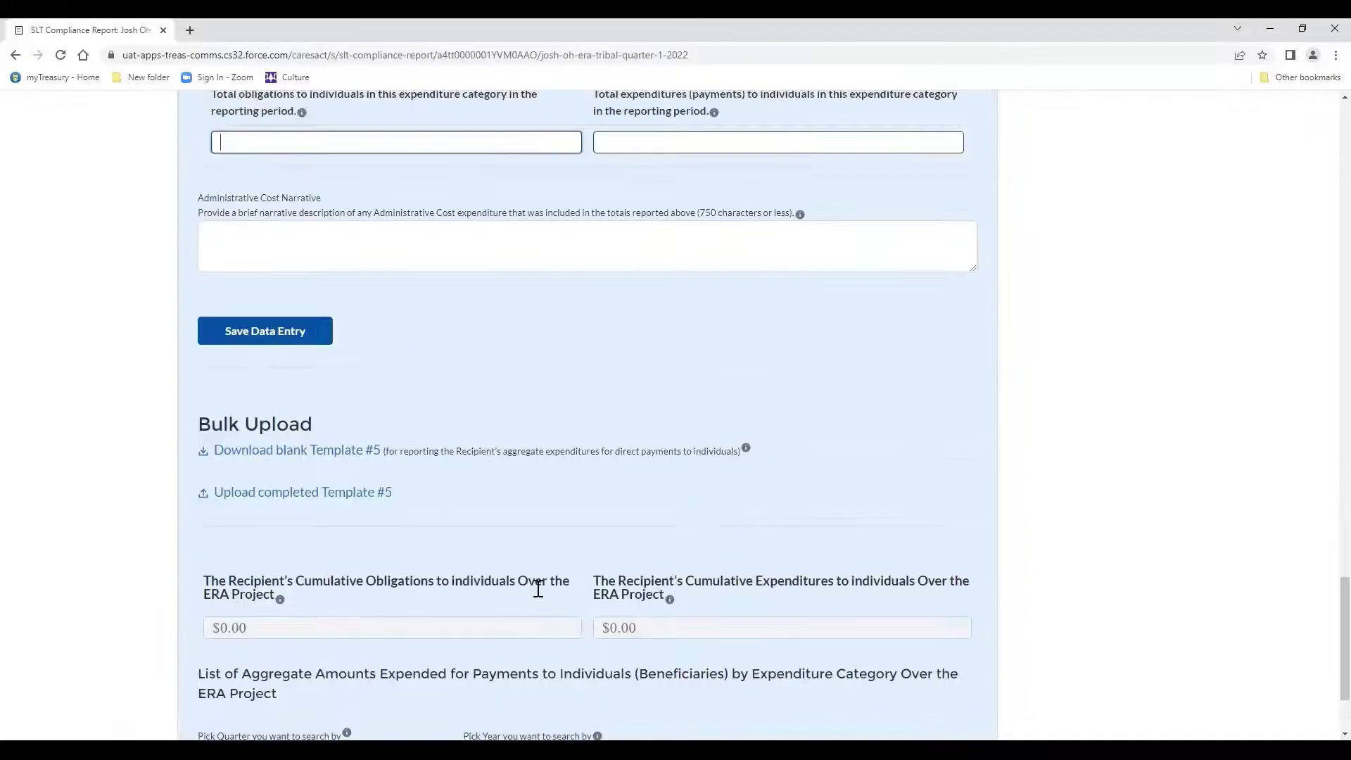
pyautogui.scroll(-4, 536, 587)
pyautogui.scroll(12, 536, 587)
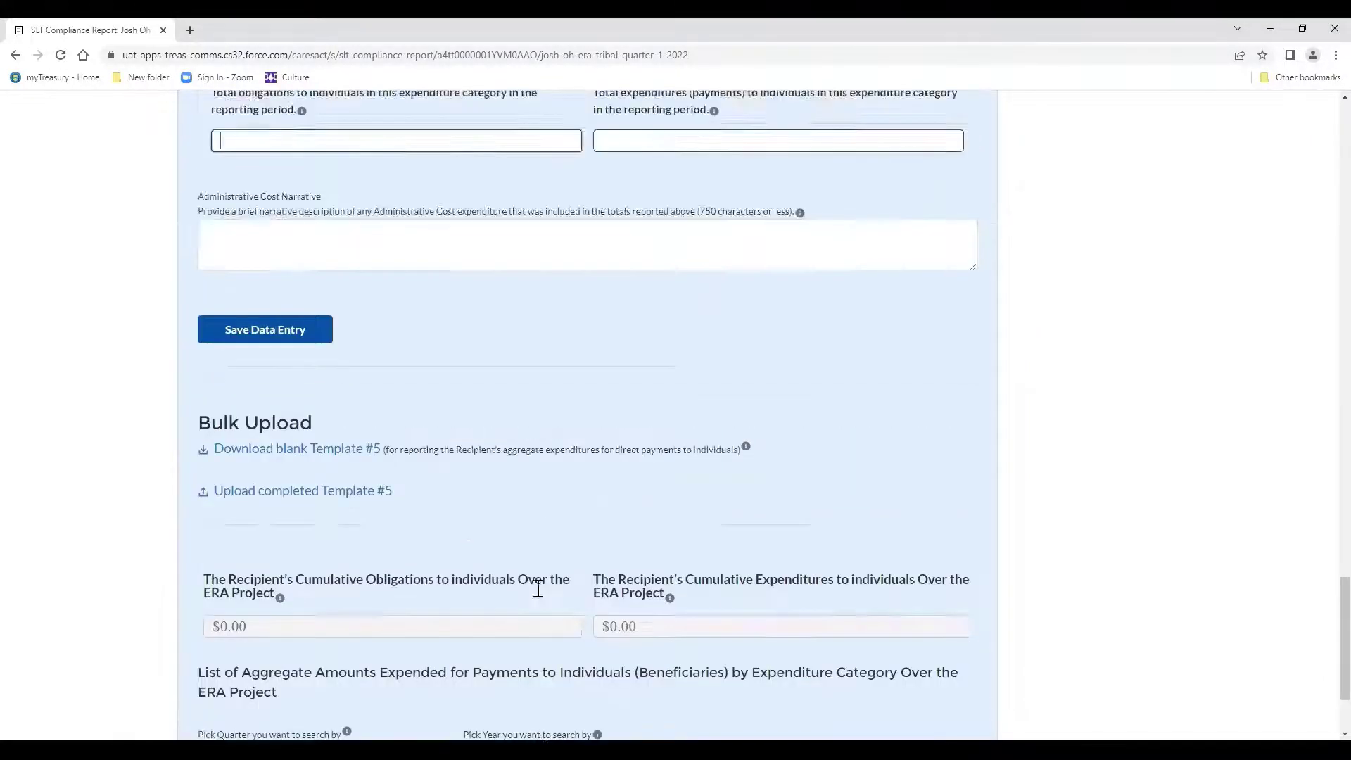
pyautogui.scroll(15, 537, 587)
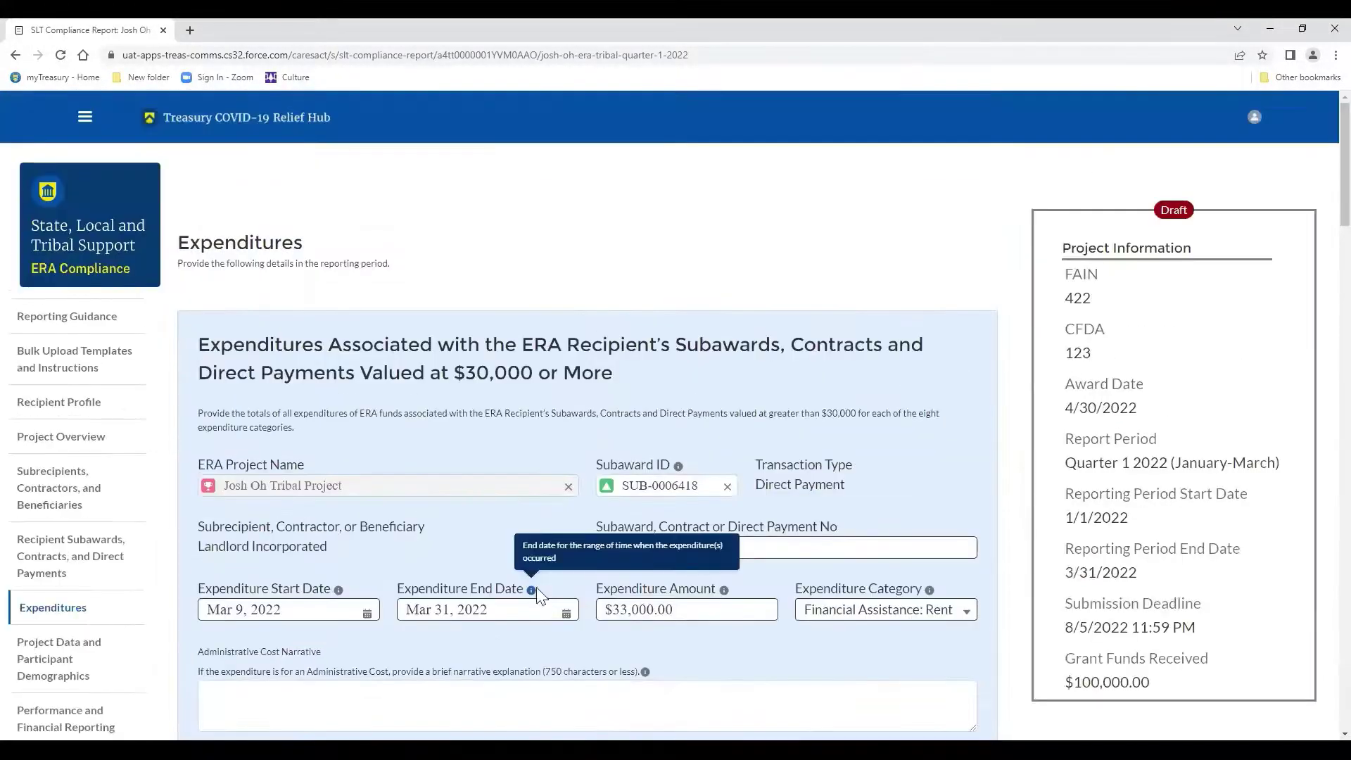
pyautogui.rightClick(494, 478)
pyautogui.click(580, 397)
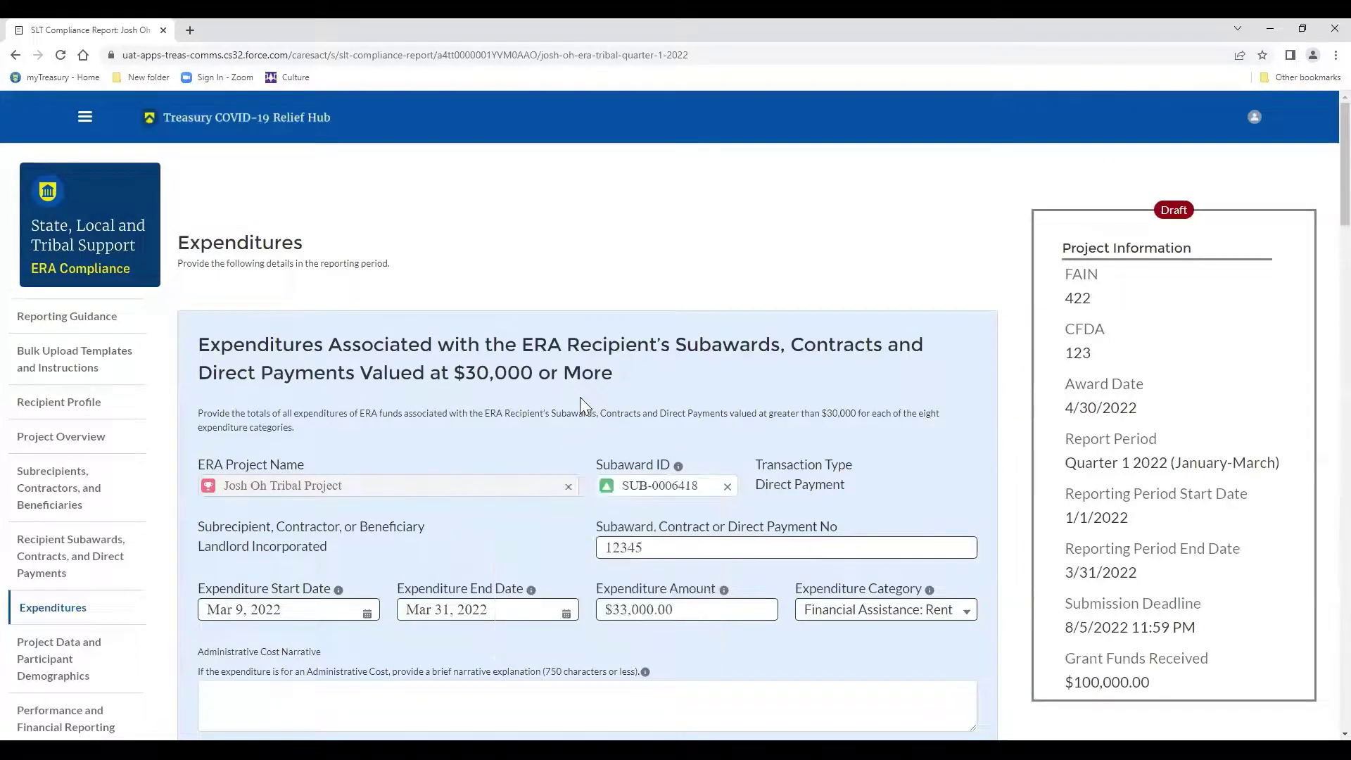
pyautogui.scroll(-5, 580, 397)
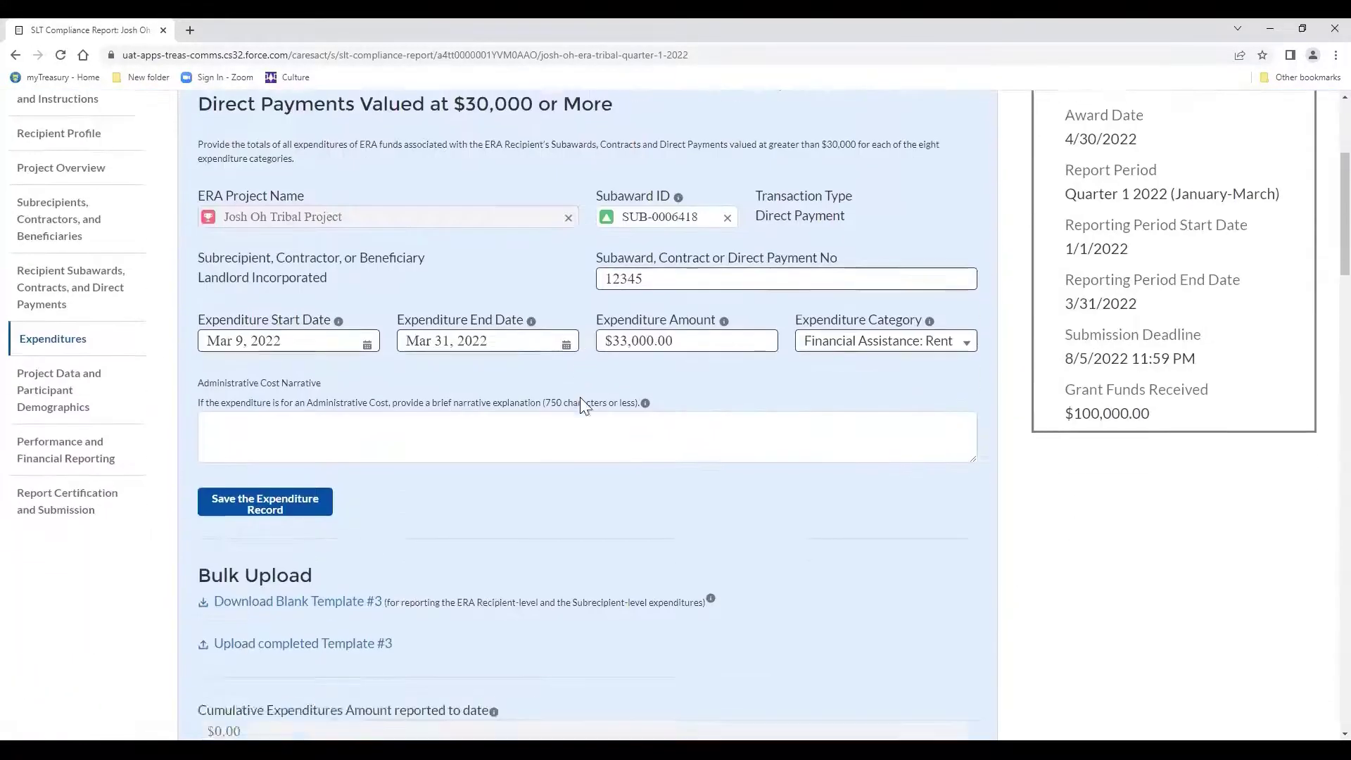
pyautogui.scroll(-3, 584, 405)
pyautogui.scroll(-6, 580, 397)
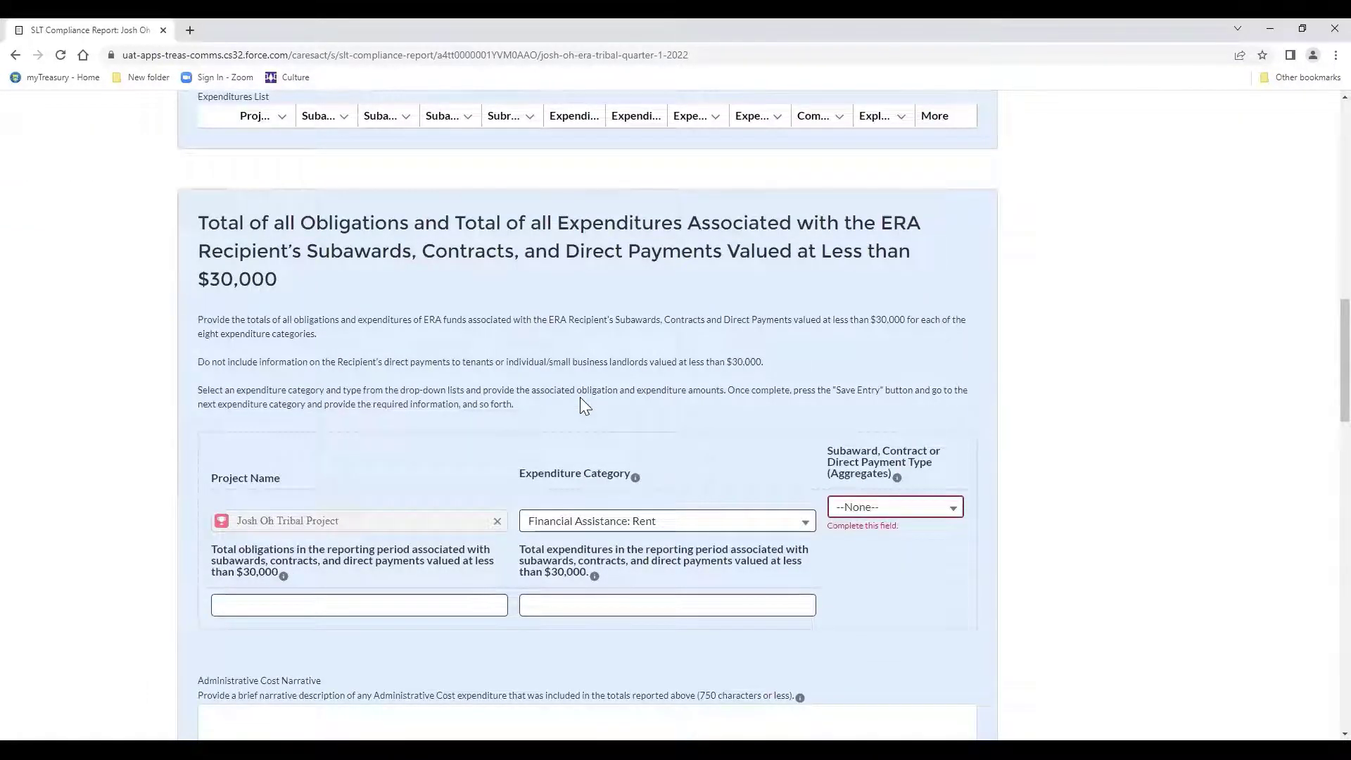
pyautogui.scroll(-7, 579, 397)
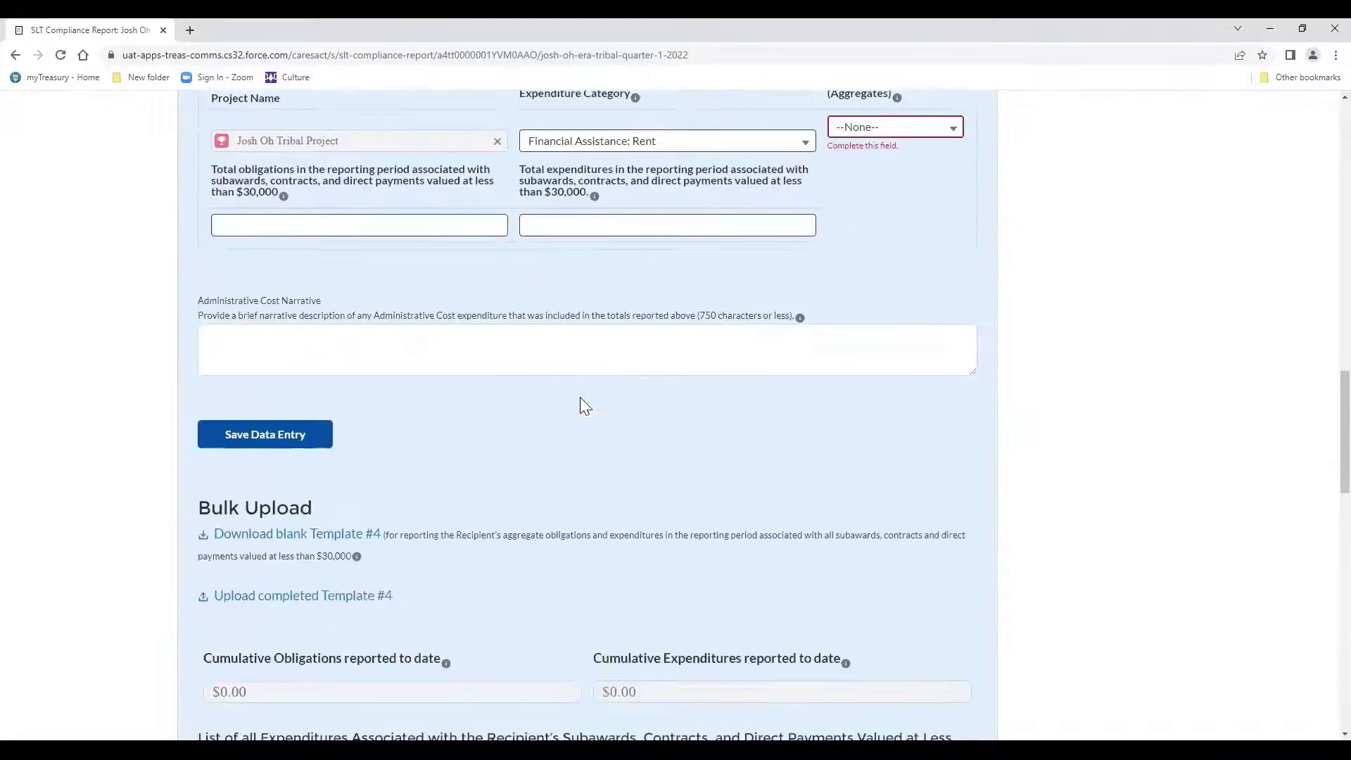
pyautogui.scroll(-15, 580, 397)
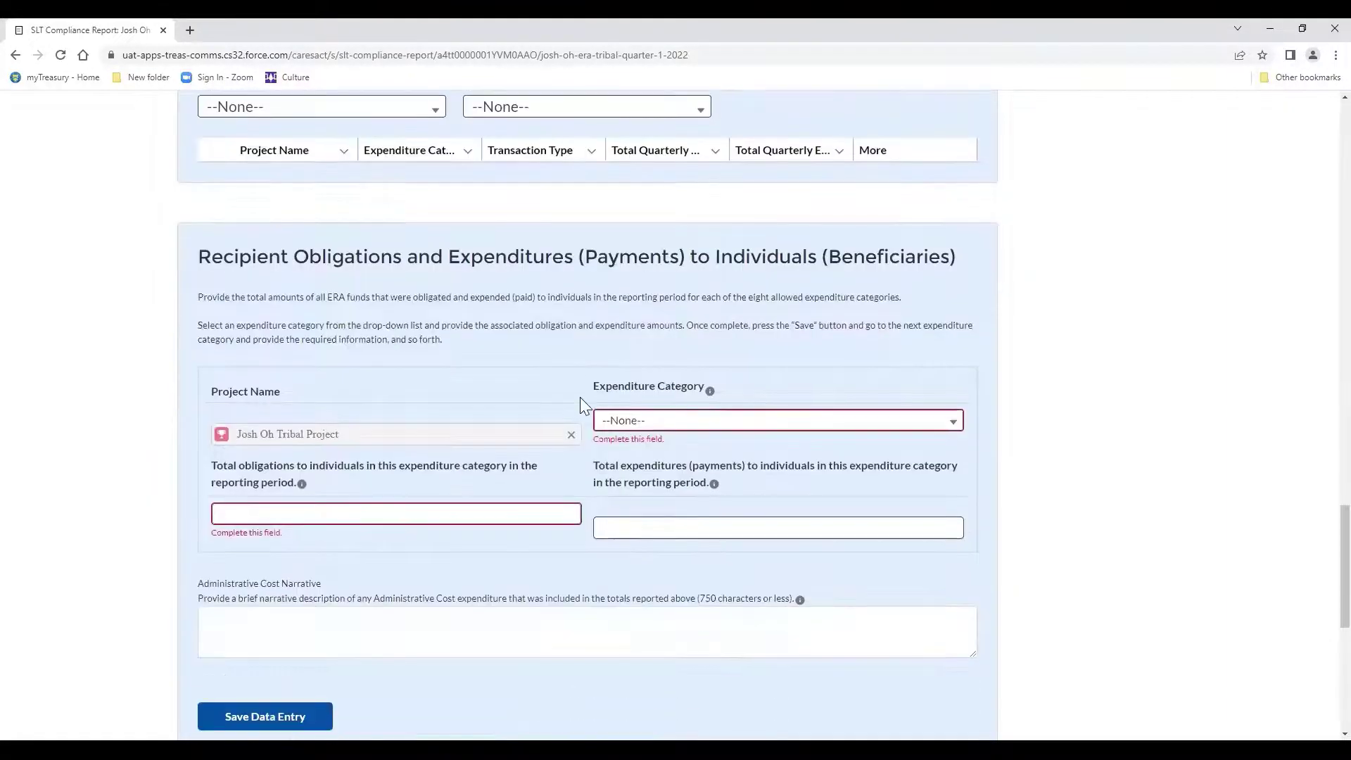
pyautogui.scroll(-1, 580, 396)
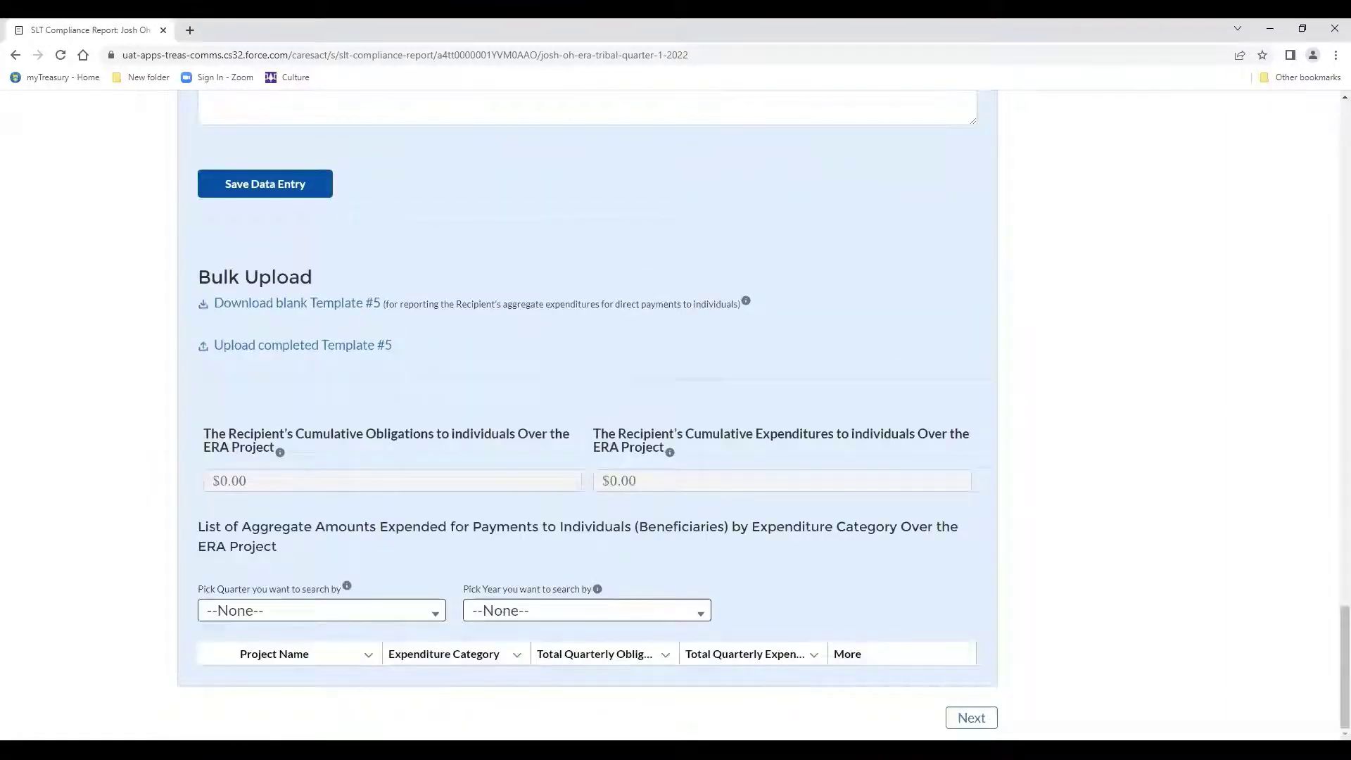
# Go to the Project Data and Participant Demographics page and work down its ERA Amounts fields.
pyautogui.click(971, 717)
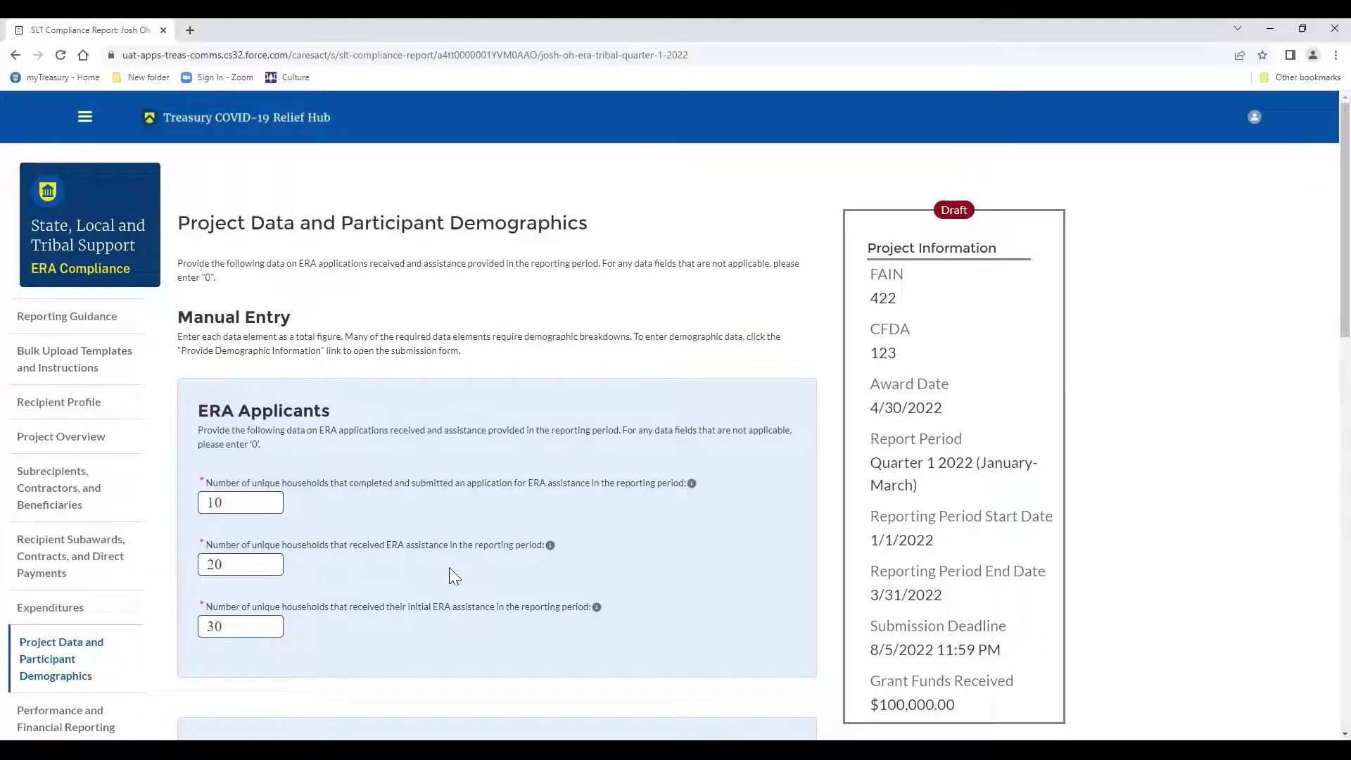
pyautogui.scroll(-1, 466, 567)
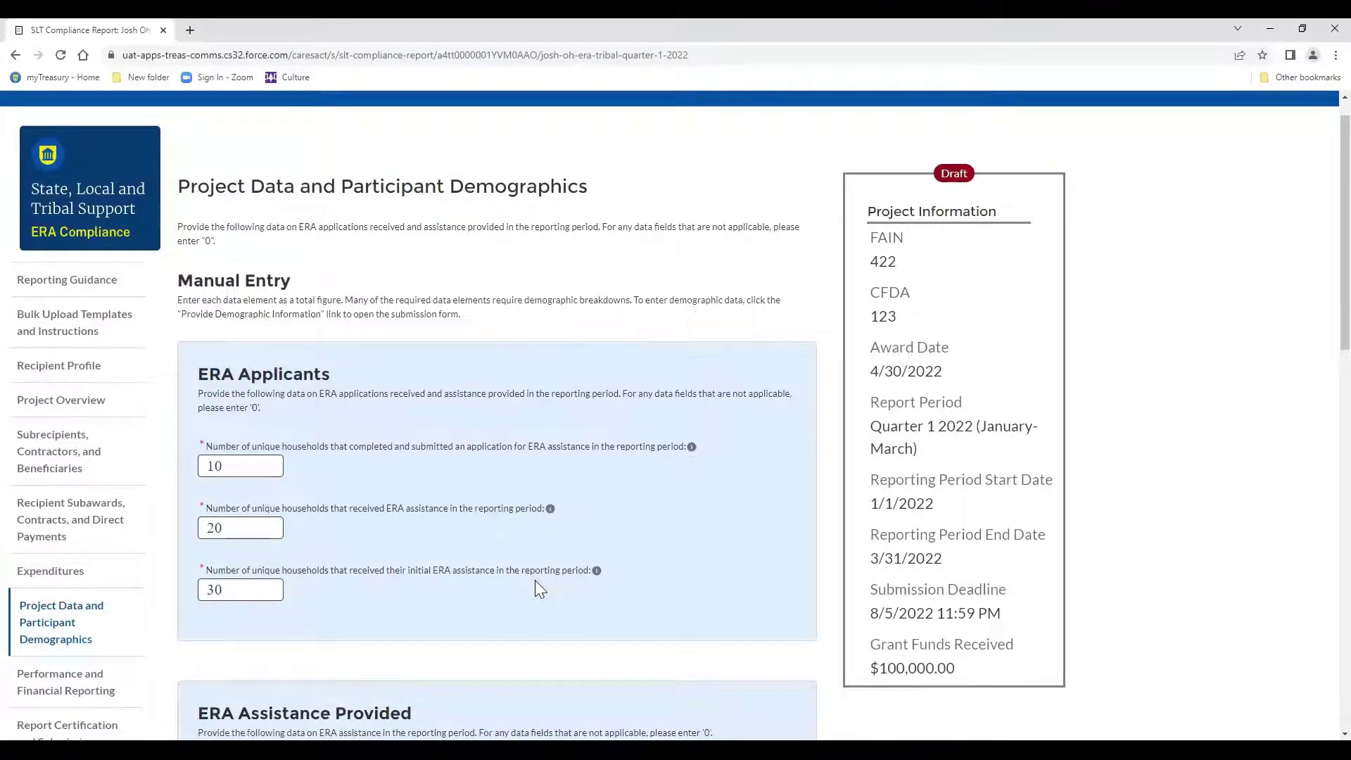
pyautogui.scroll(-4, 534, 580)
pyautogui.scroll(-2, 540, 589)
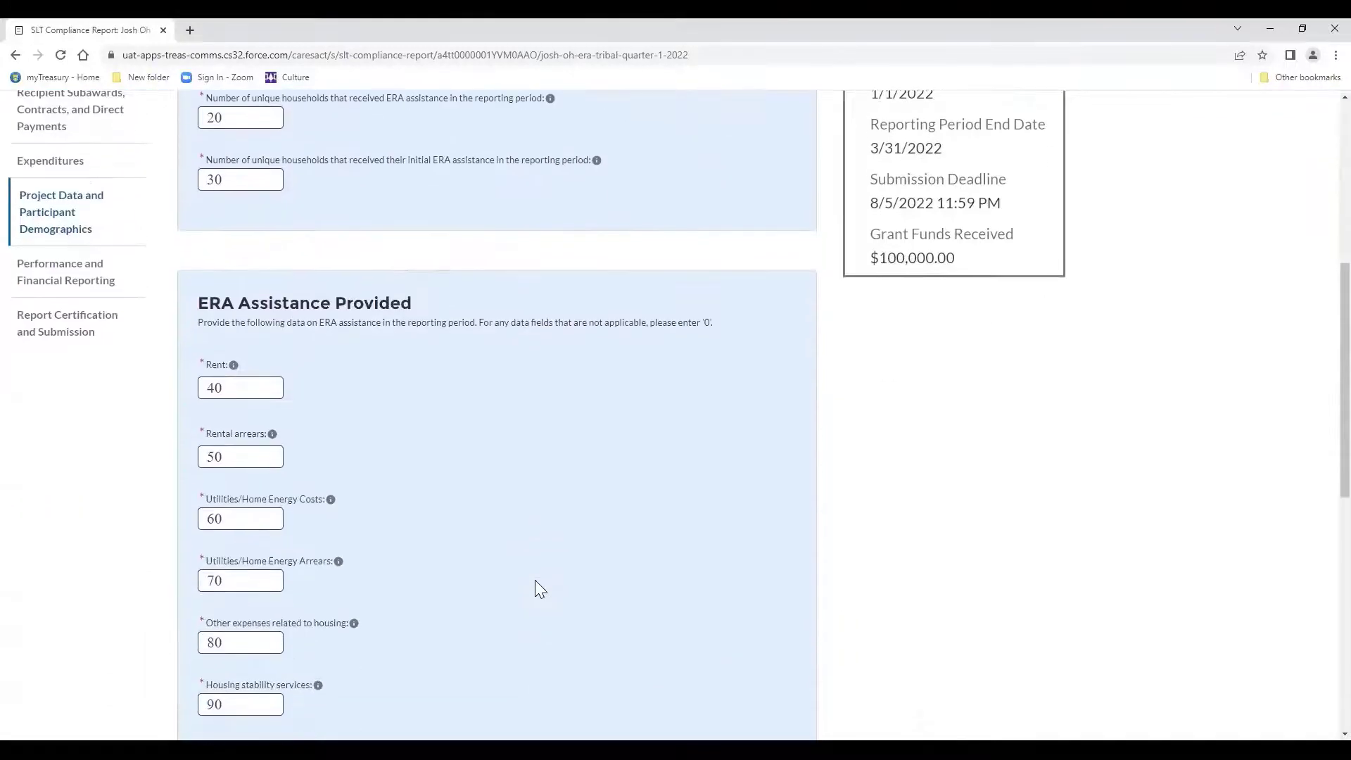
pyautogui.scroll(-1, 540, 589)
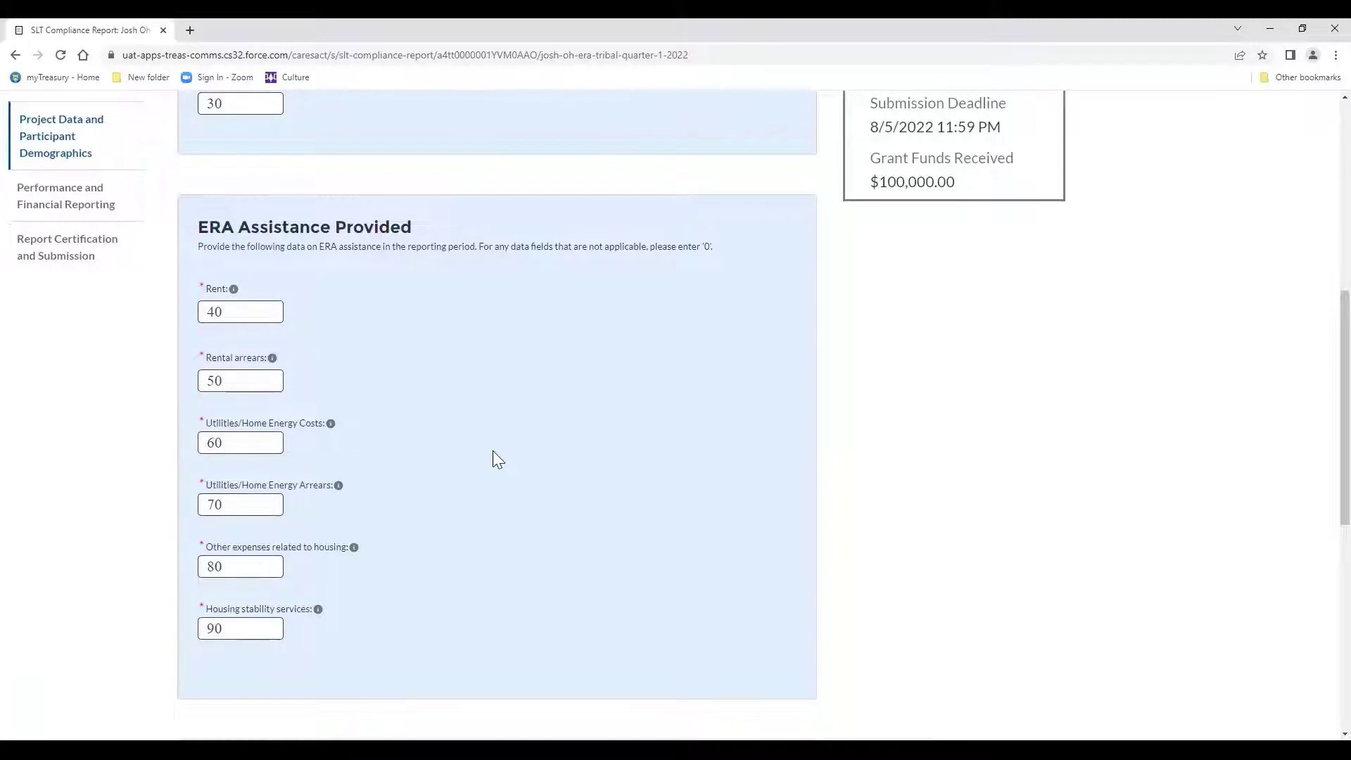
pyautogui.scroll(-5, 379, 463)
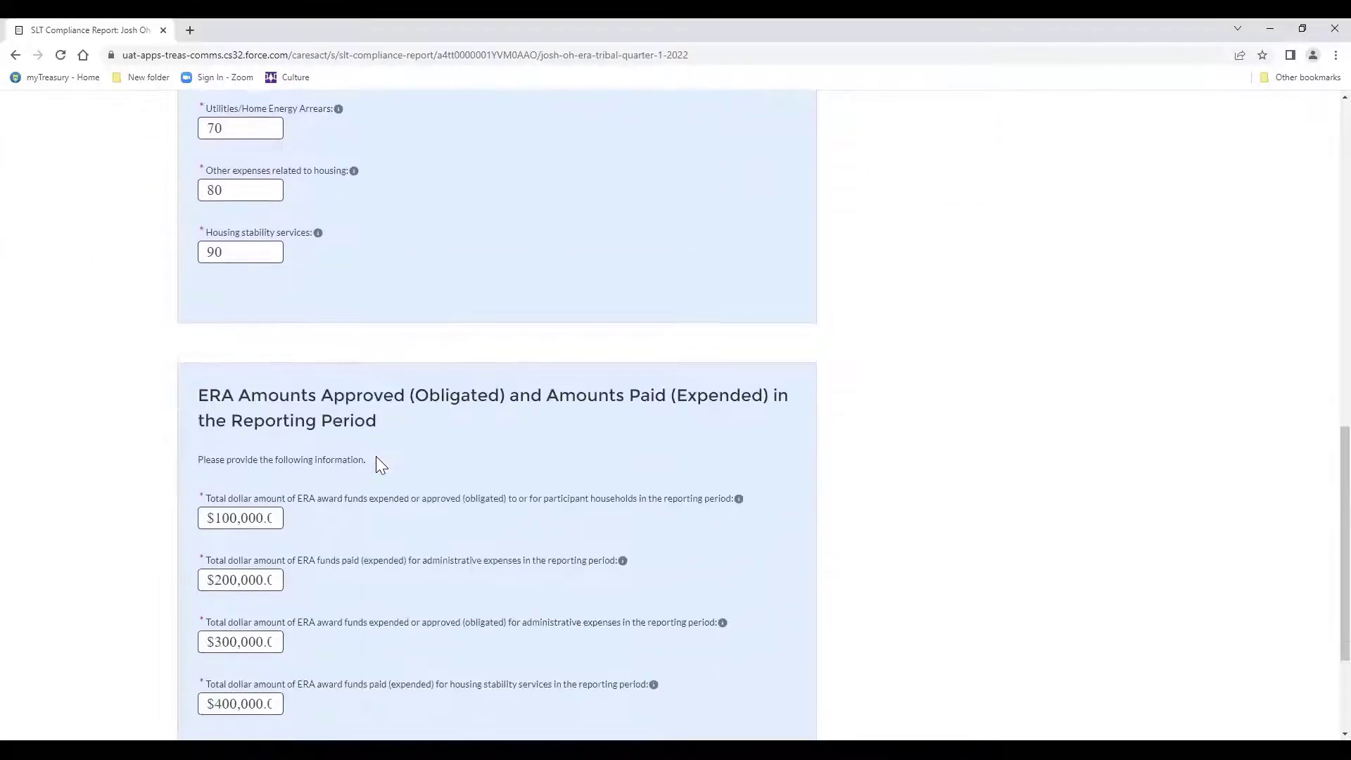
pyautogui.scroll(-2, 376, 456)
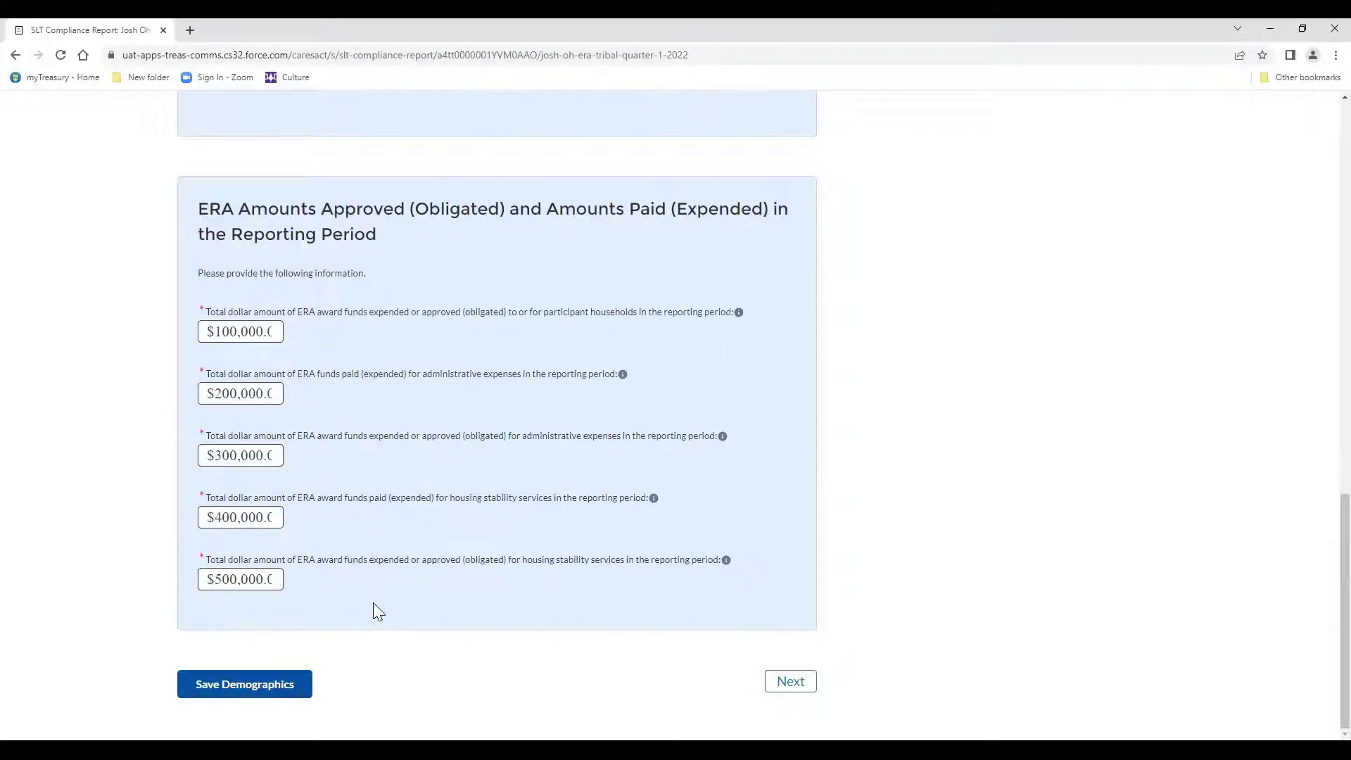
# Move on to the Performance and Financial Reporting section.
pyautogui.rightClick(805, 676)
pyautogui.press('Escape')
pyautogui.rightClick(807, 681)
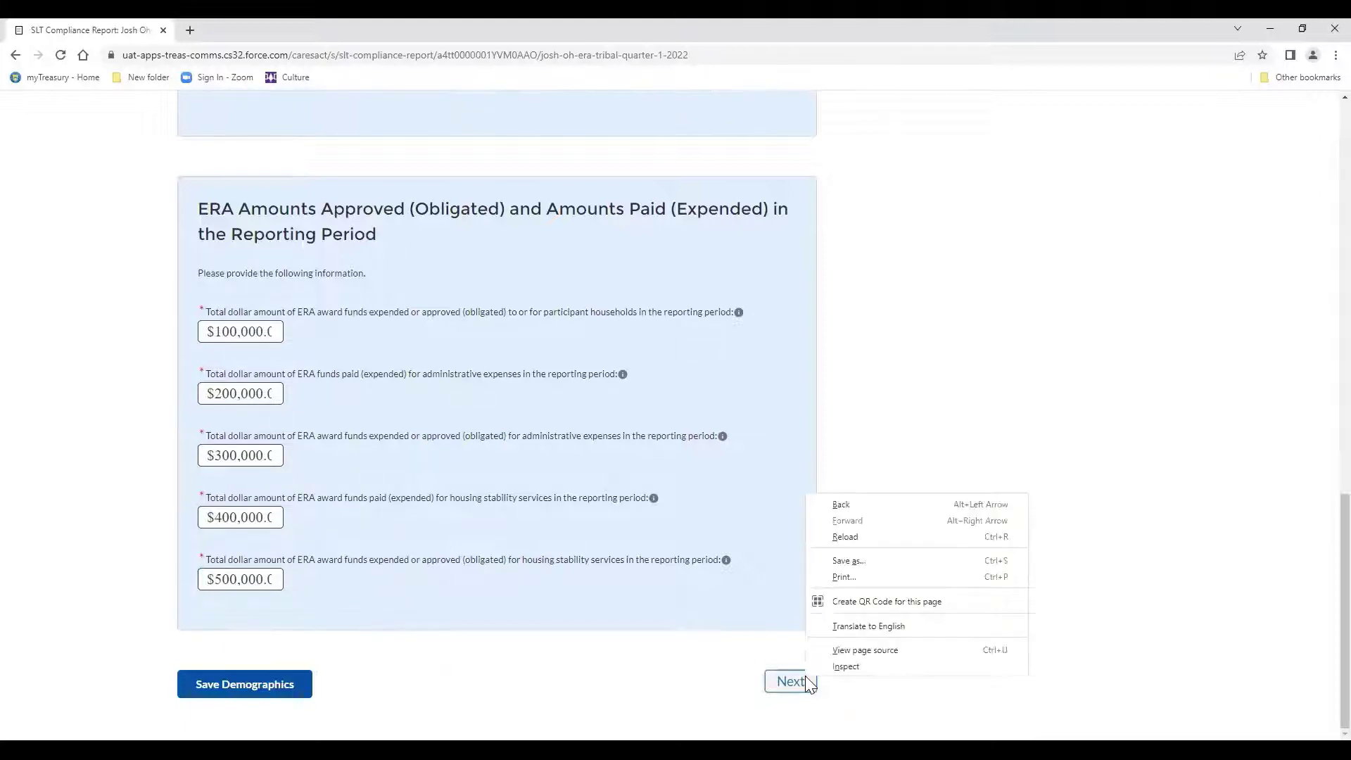
pyautogui.click(807, 681)
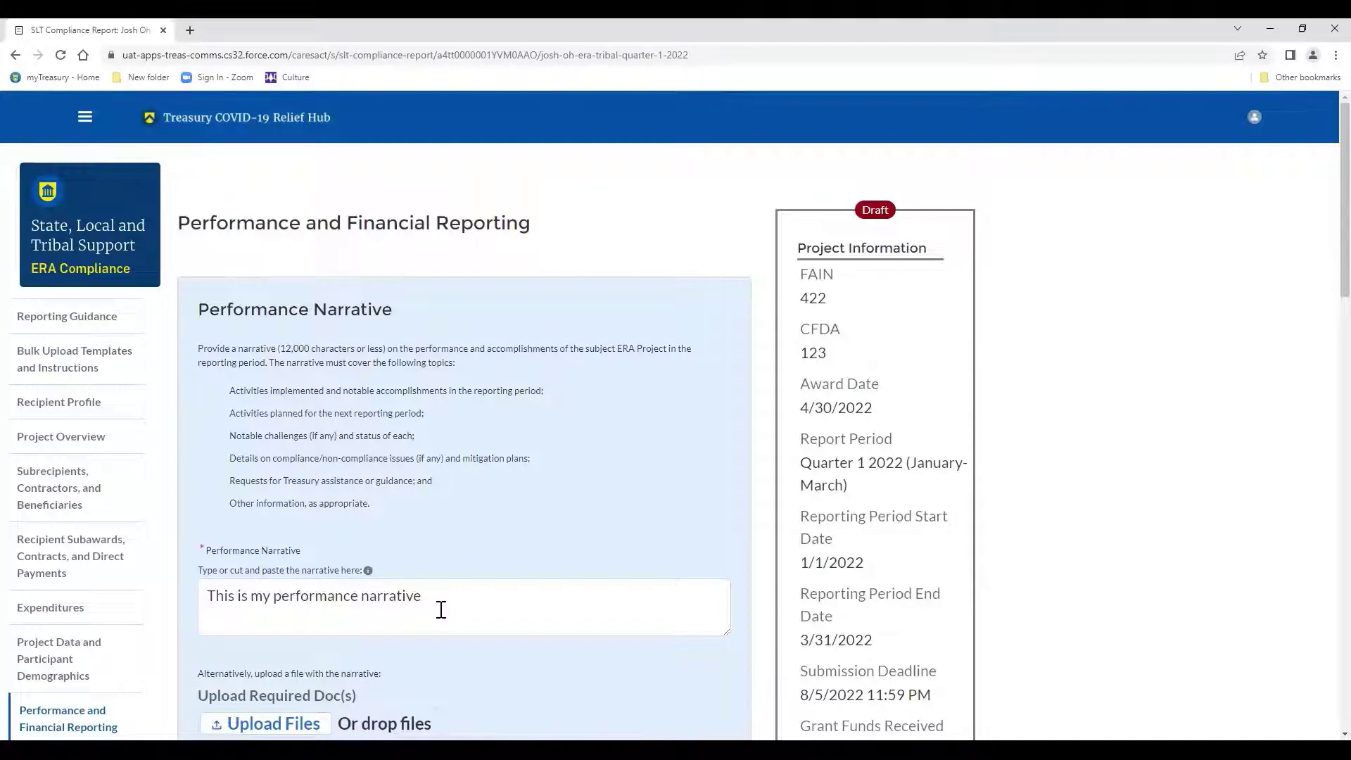
pyautogui.scroll(-1, 441, 610)
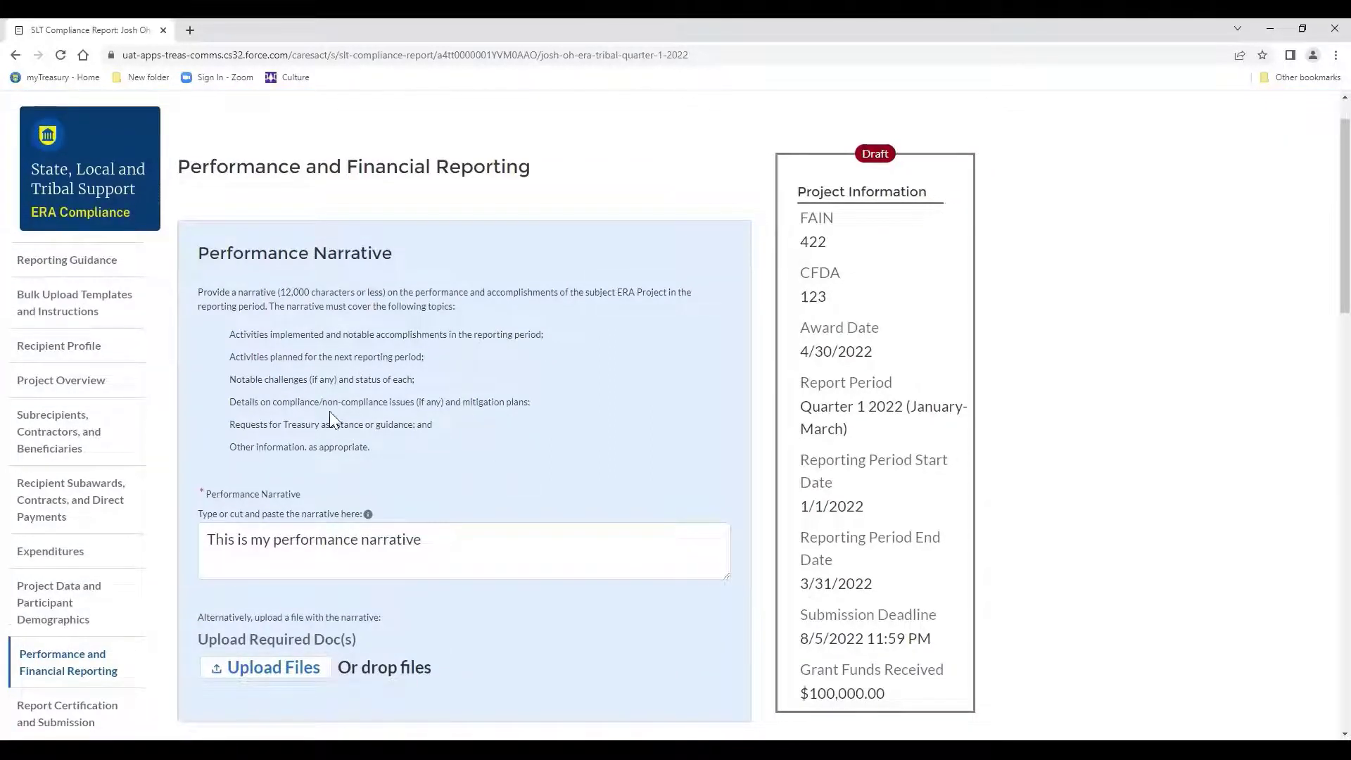
pyautogui.scroll(-1, 329, 412)
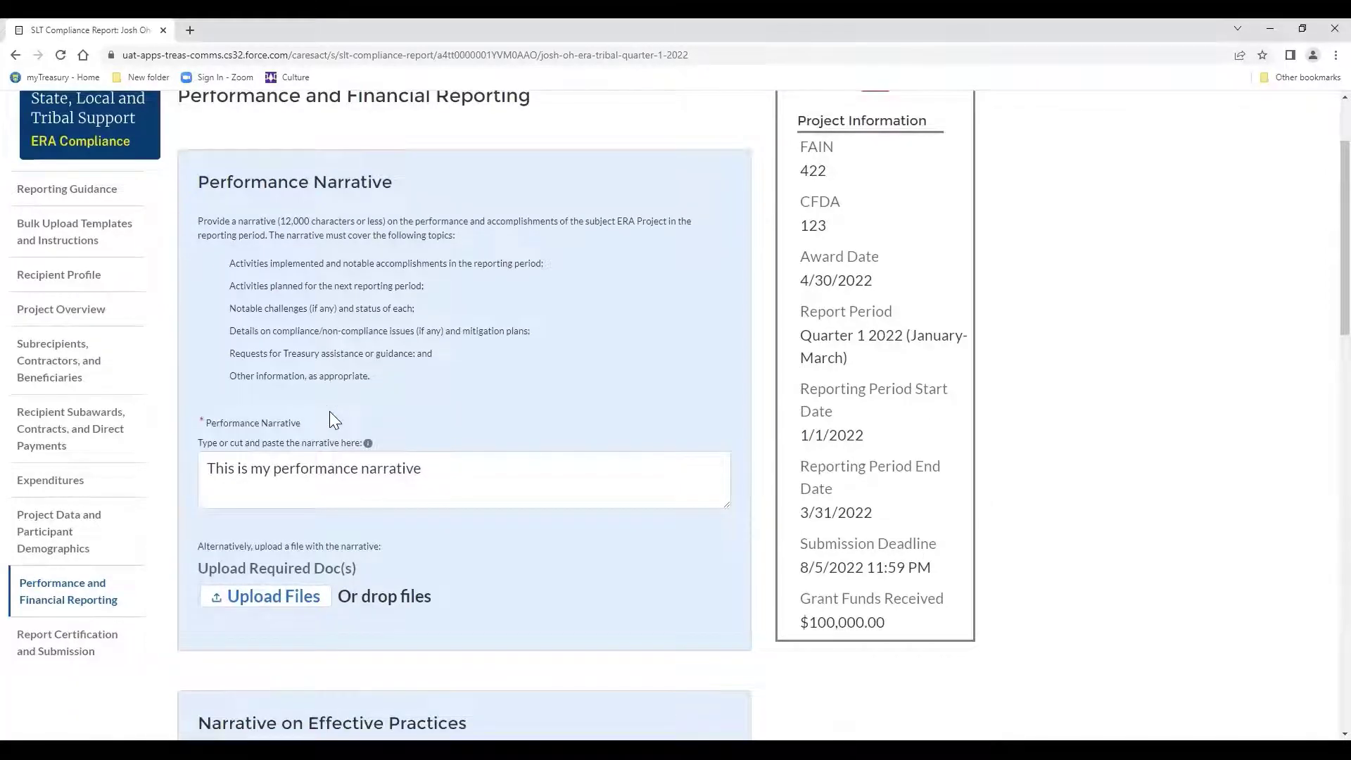
pyautogui.scroll(-6, 334, 420)
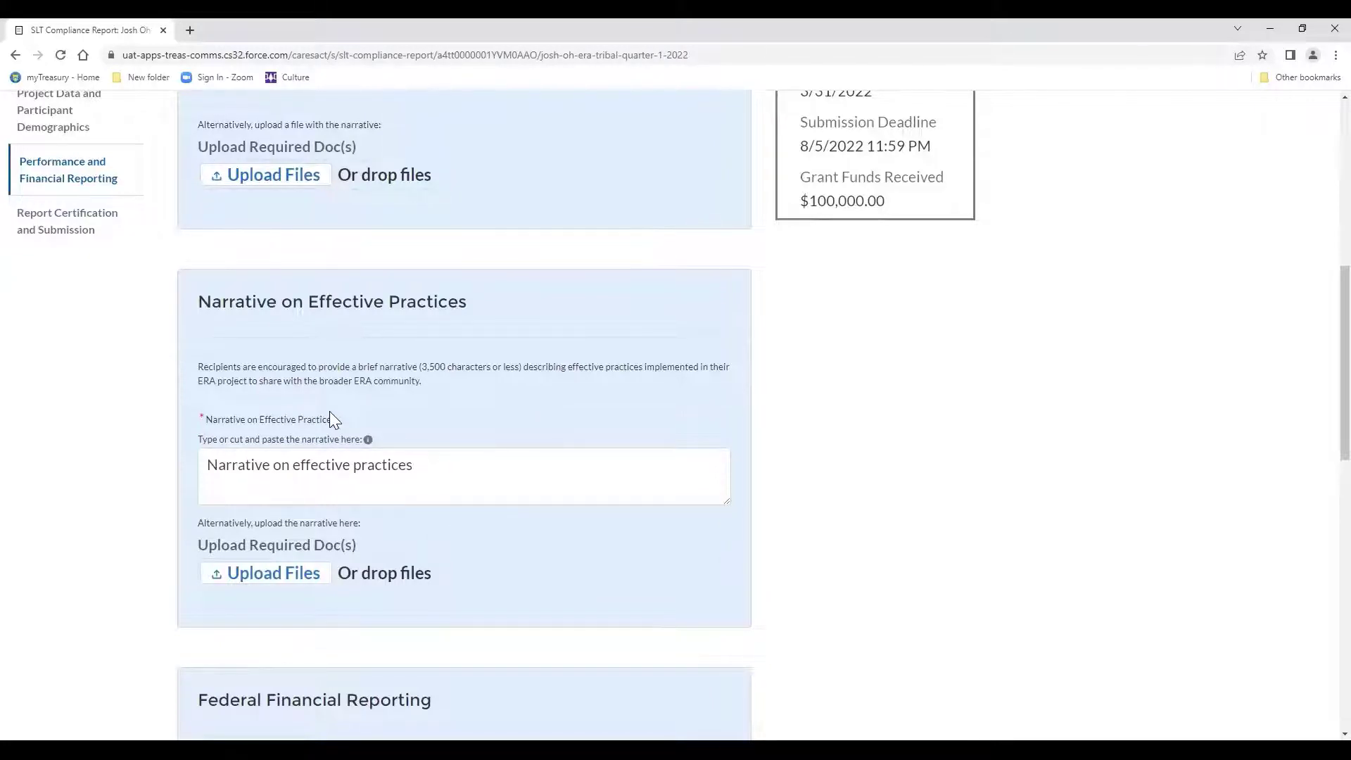
pyautogui.scroll(-5, 331, 413)
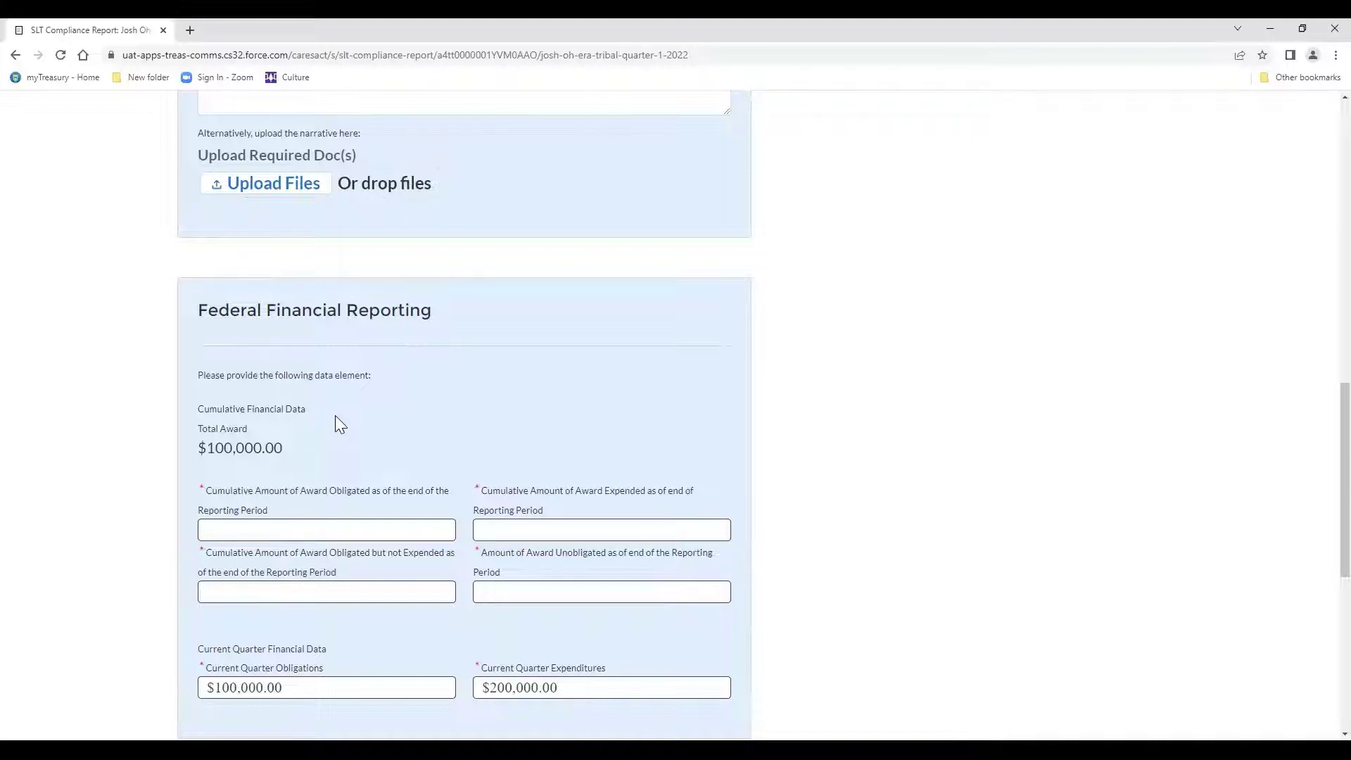
pyautogui.scroll(-2, 344, 431)
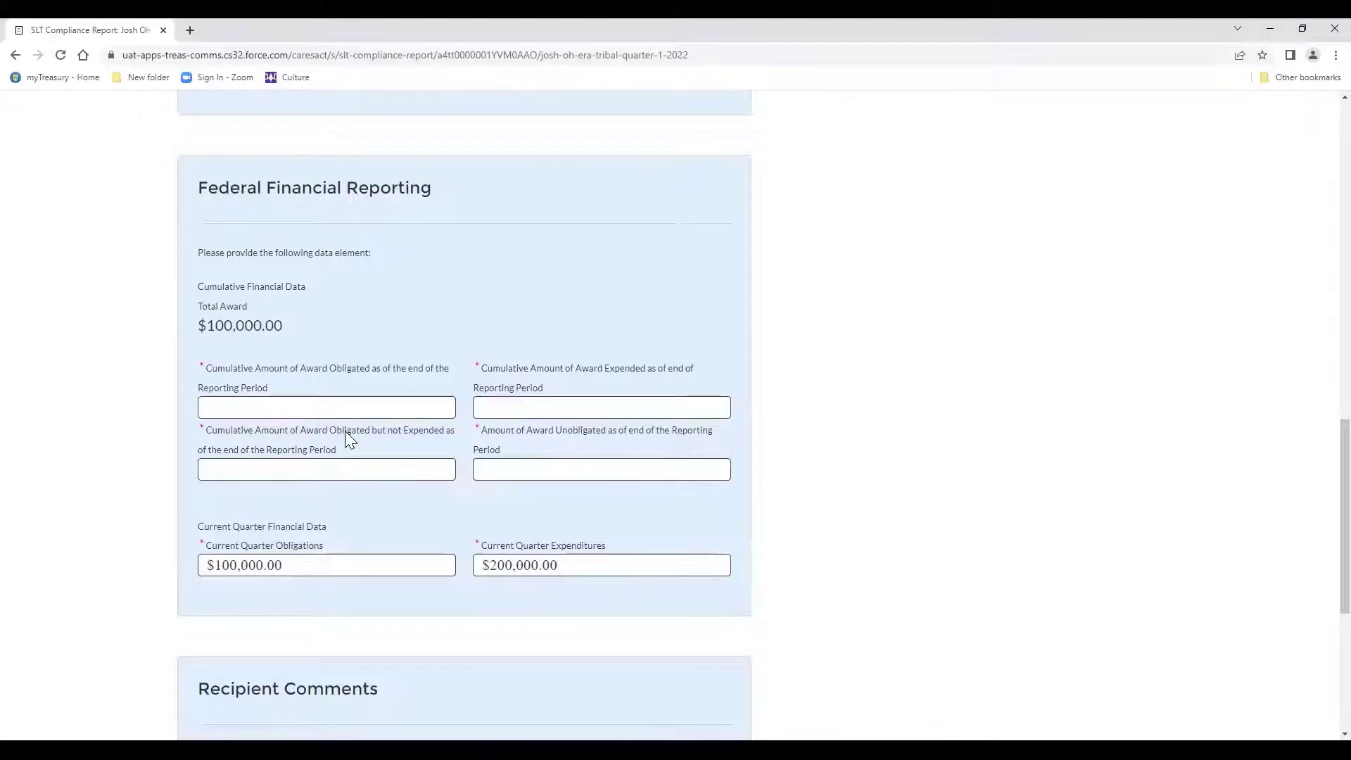
pyautogui.scroll(-1, 301, 543)
pyautogui.click(300, 554)
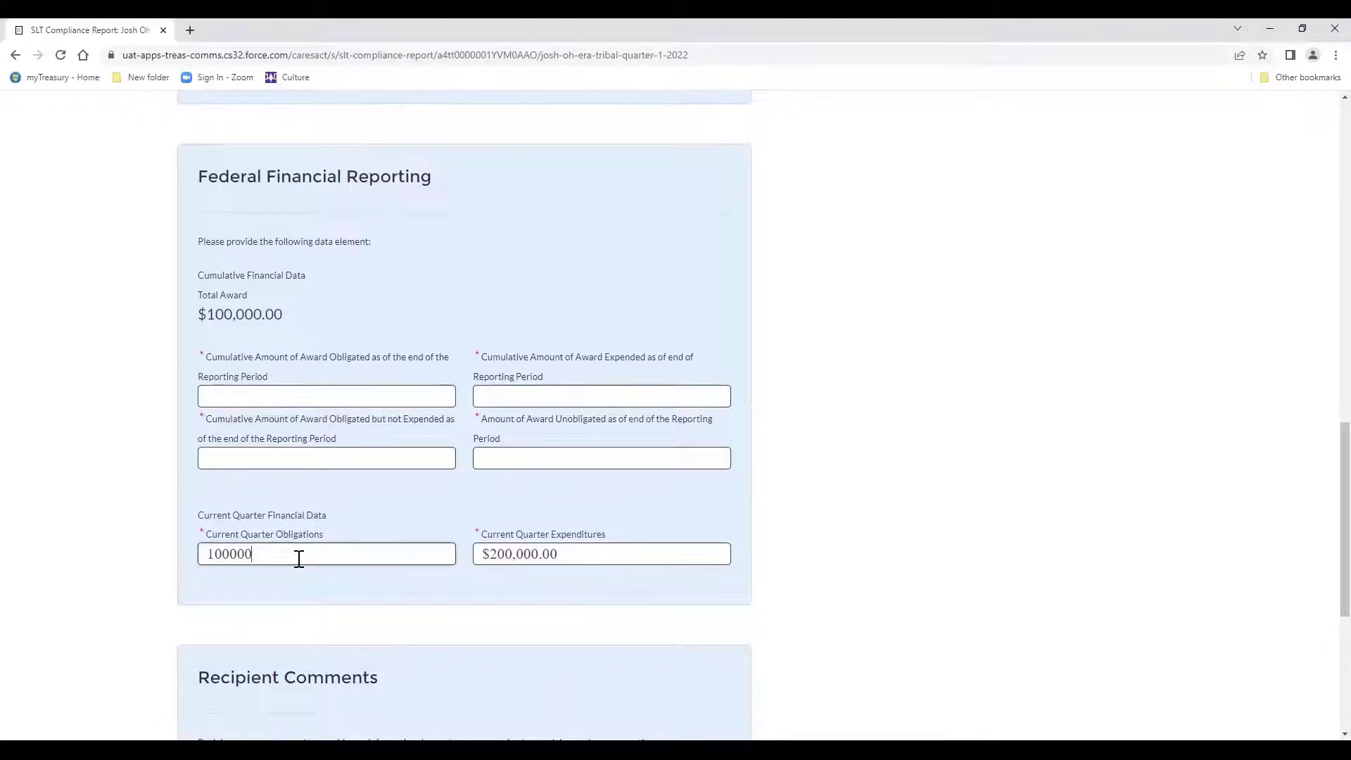
pyautogui.click(309, 532)
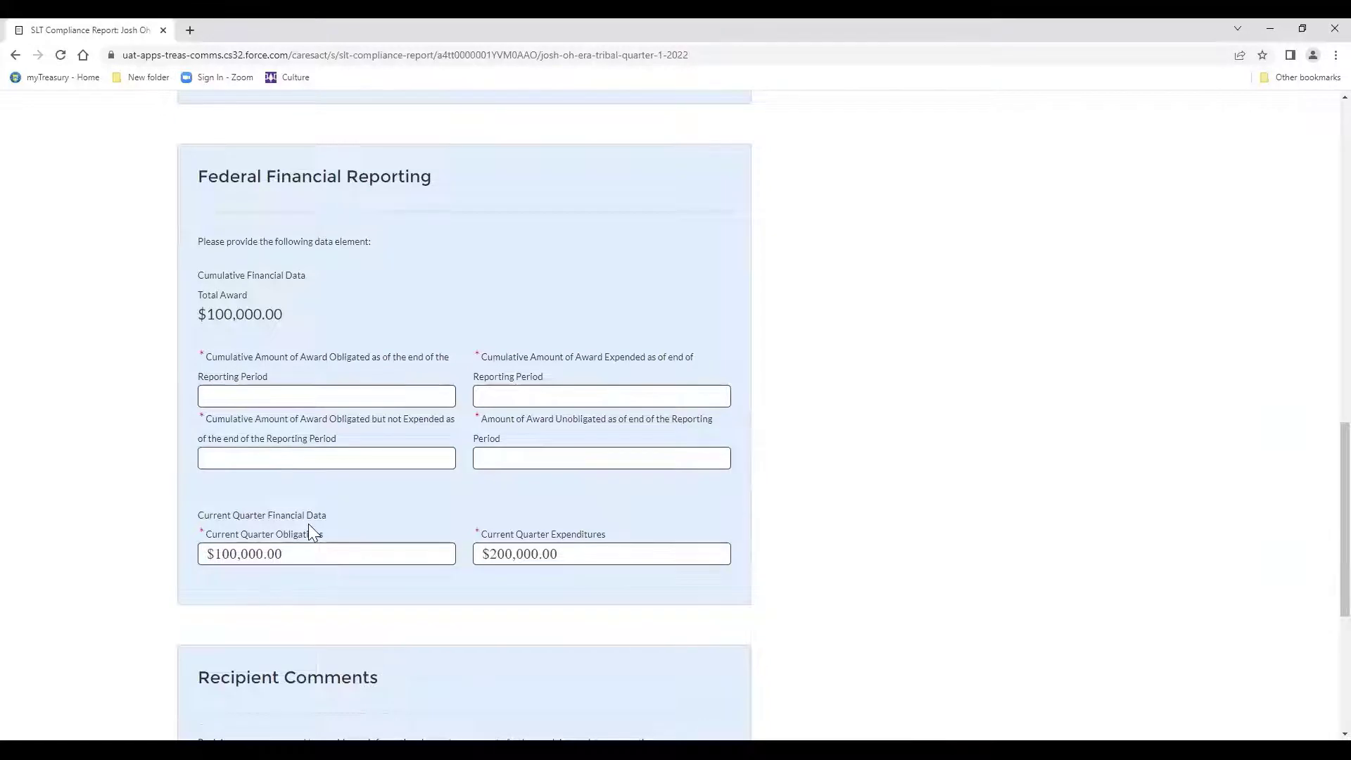
pyautogui.scroll(-1, 308, 524)
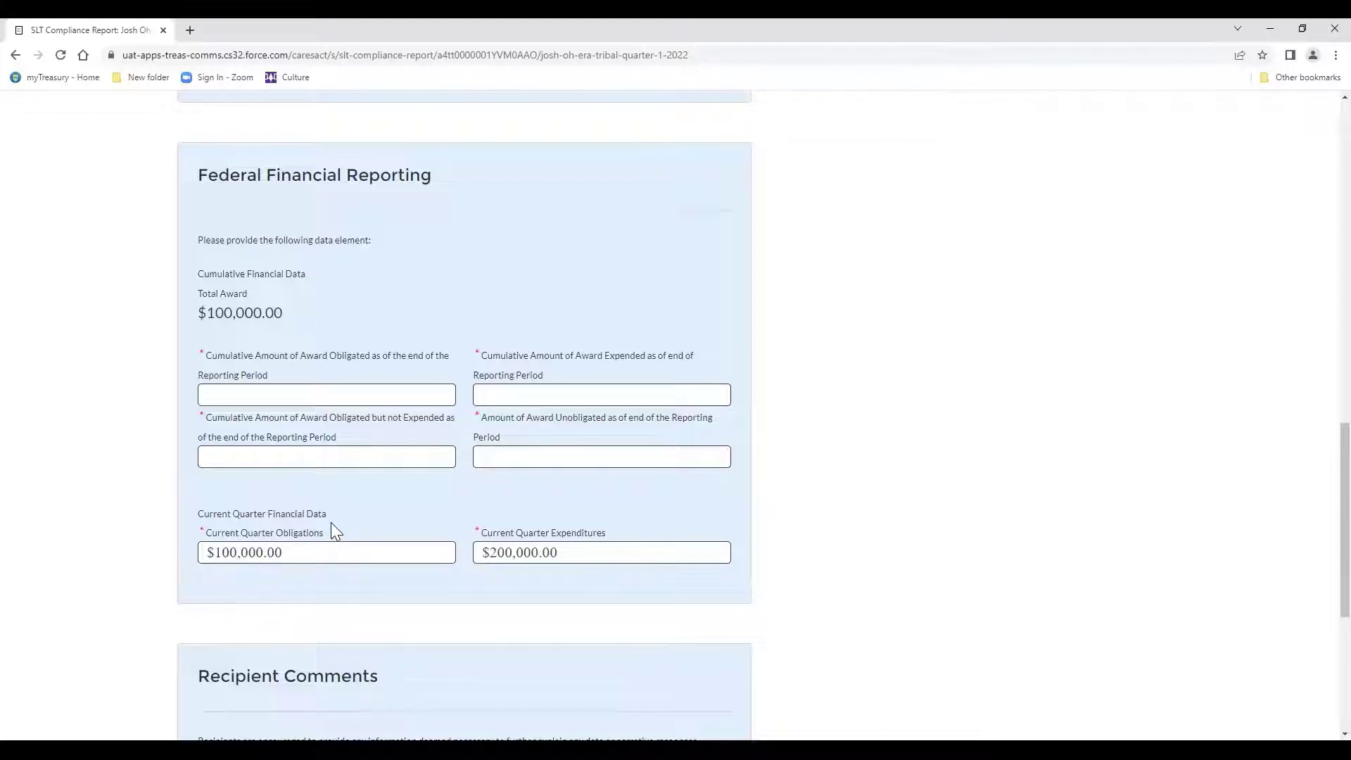
pyautogui.scroll(-1, 331, 528)
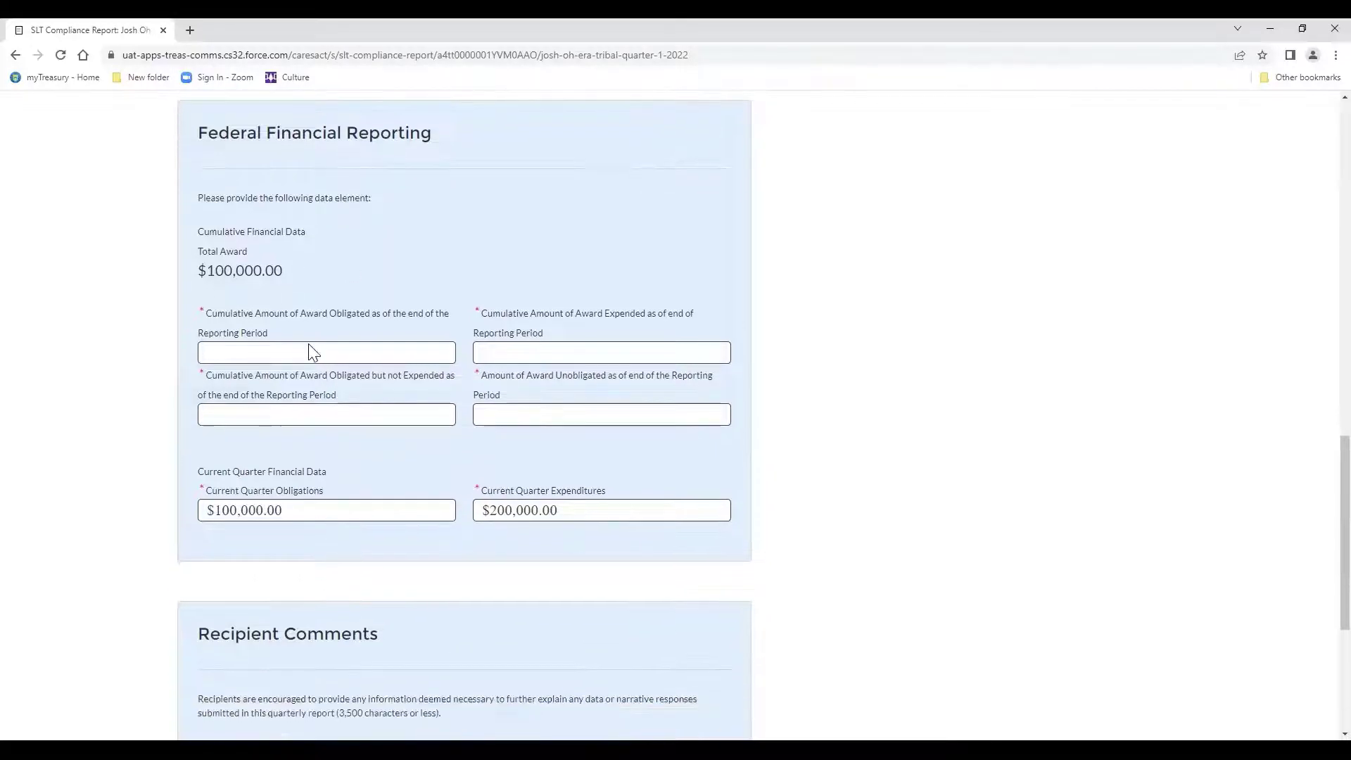
pyautogui.scroll(-4, 325, 316)
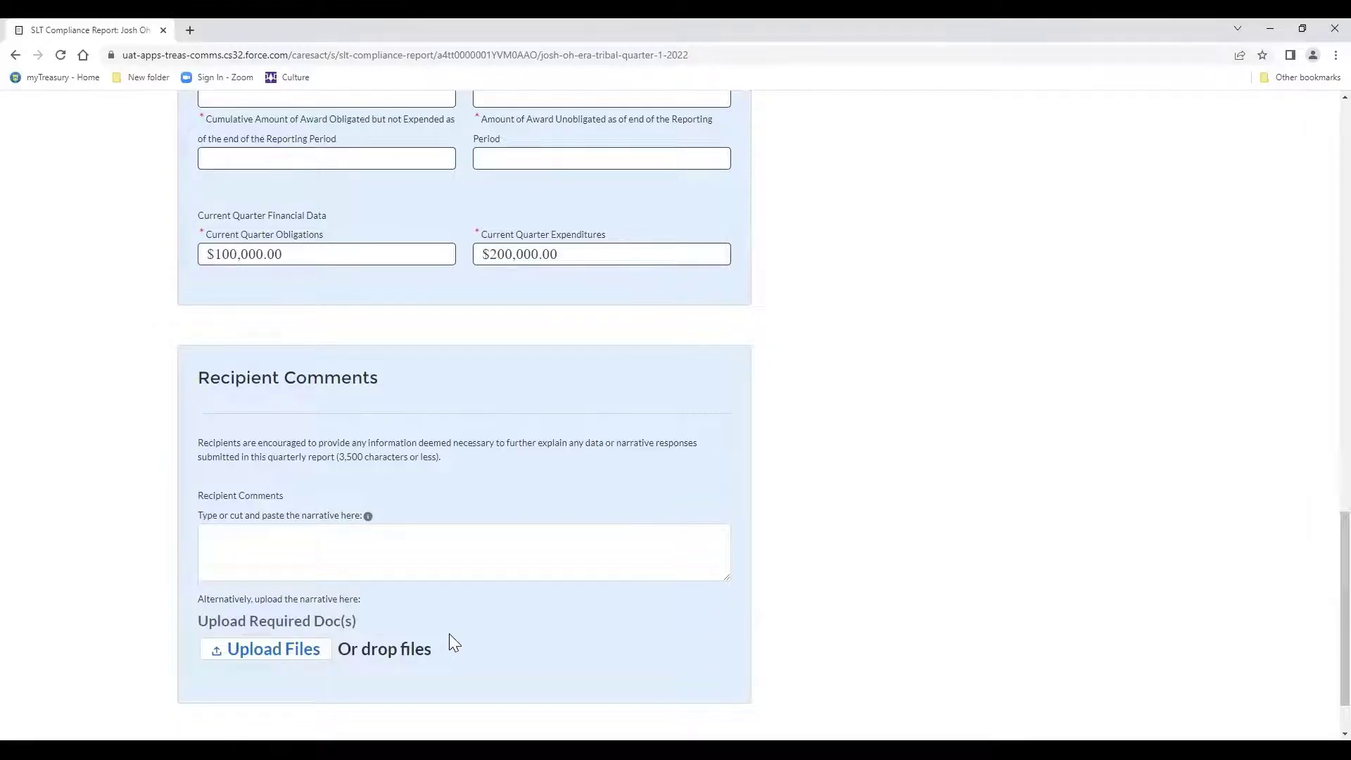
pyautogui.scroll(-1, 598, 644)
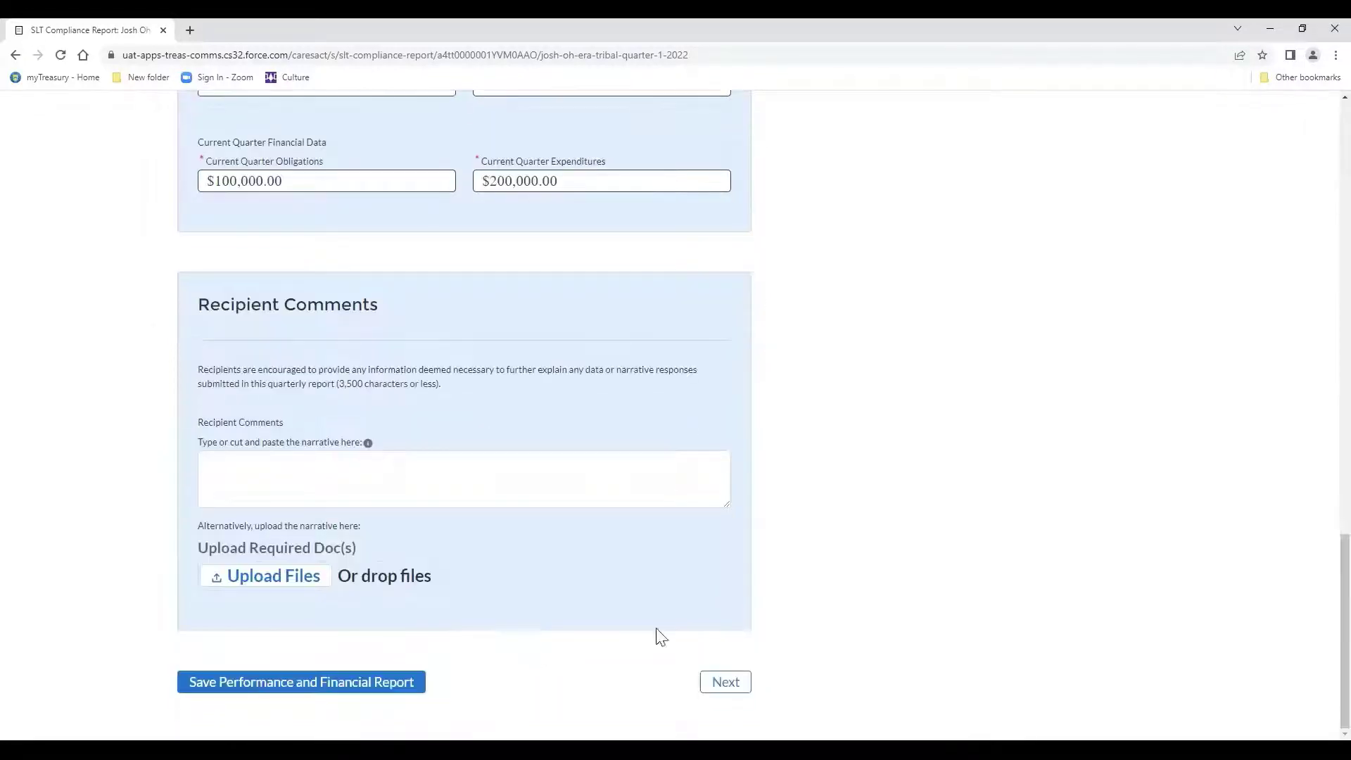
# Advance from Performance and Financial Reporting to the Report Certification and Submission page.
pyautogui.click(724, 682)
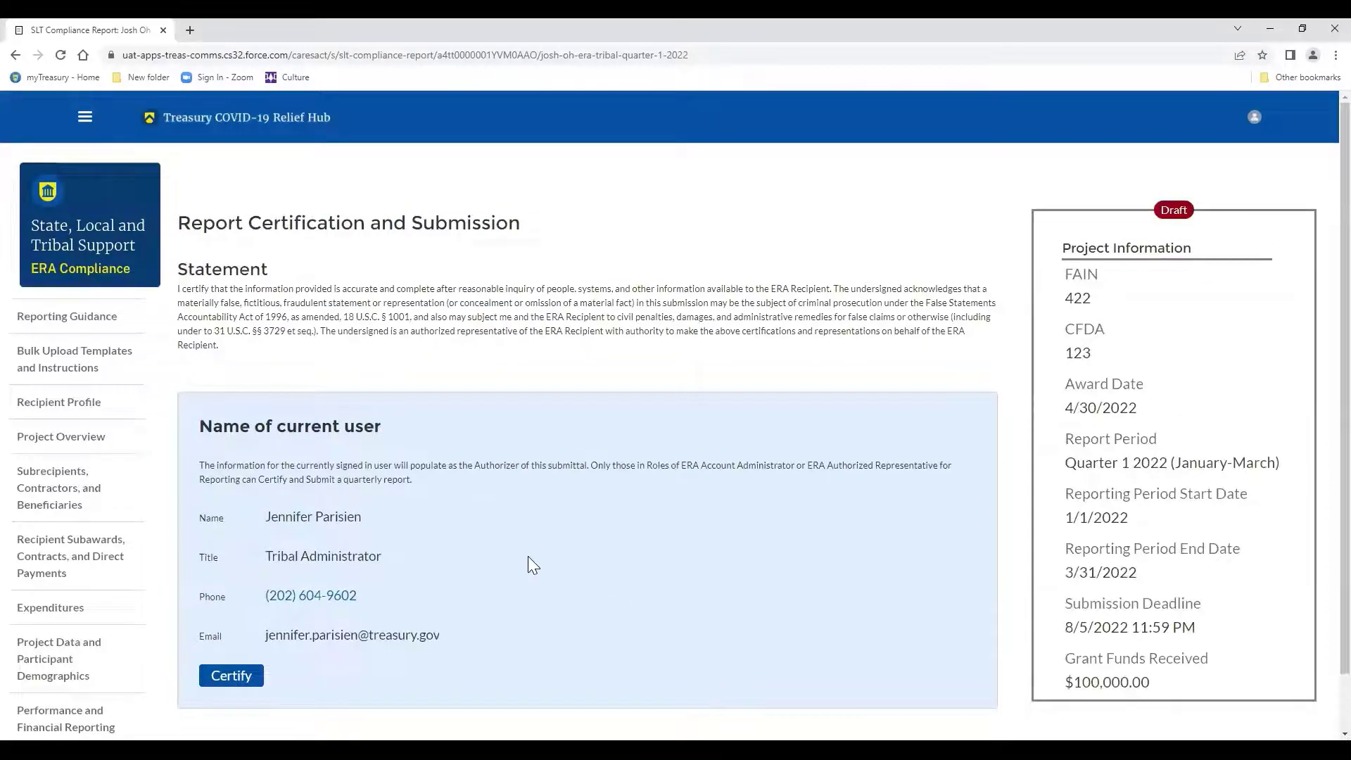
pyautogui.scroll(-1, 529, 557)
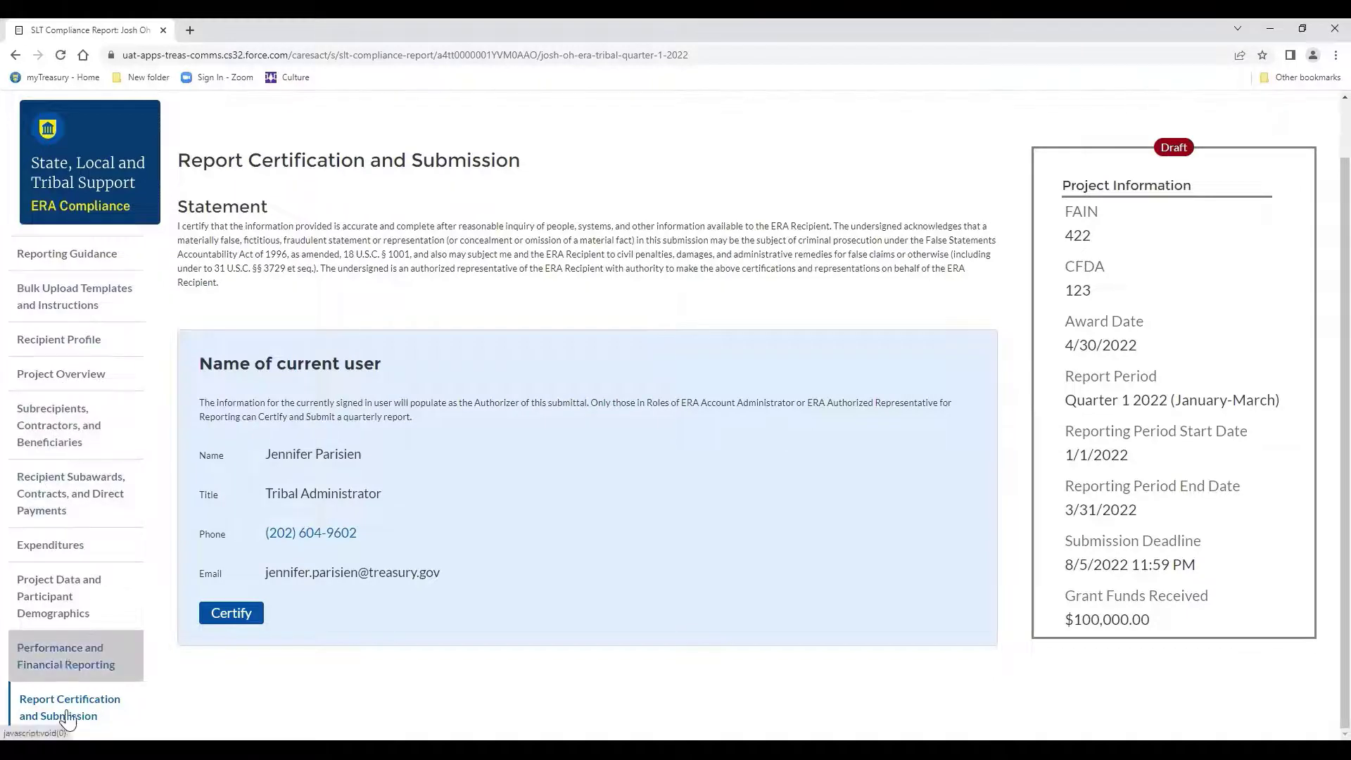
# Review Landlord Incorporated's $33,000.00 Direct Payment record (ZIP 92019) under Recipient Subawards.
pyautogui.click(55, 511)
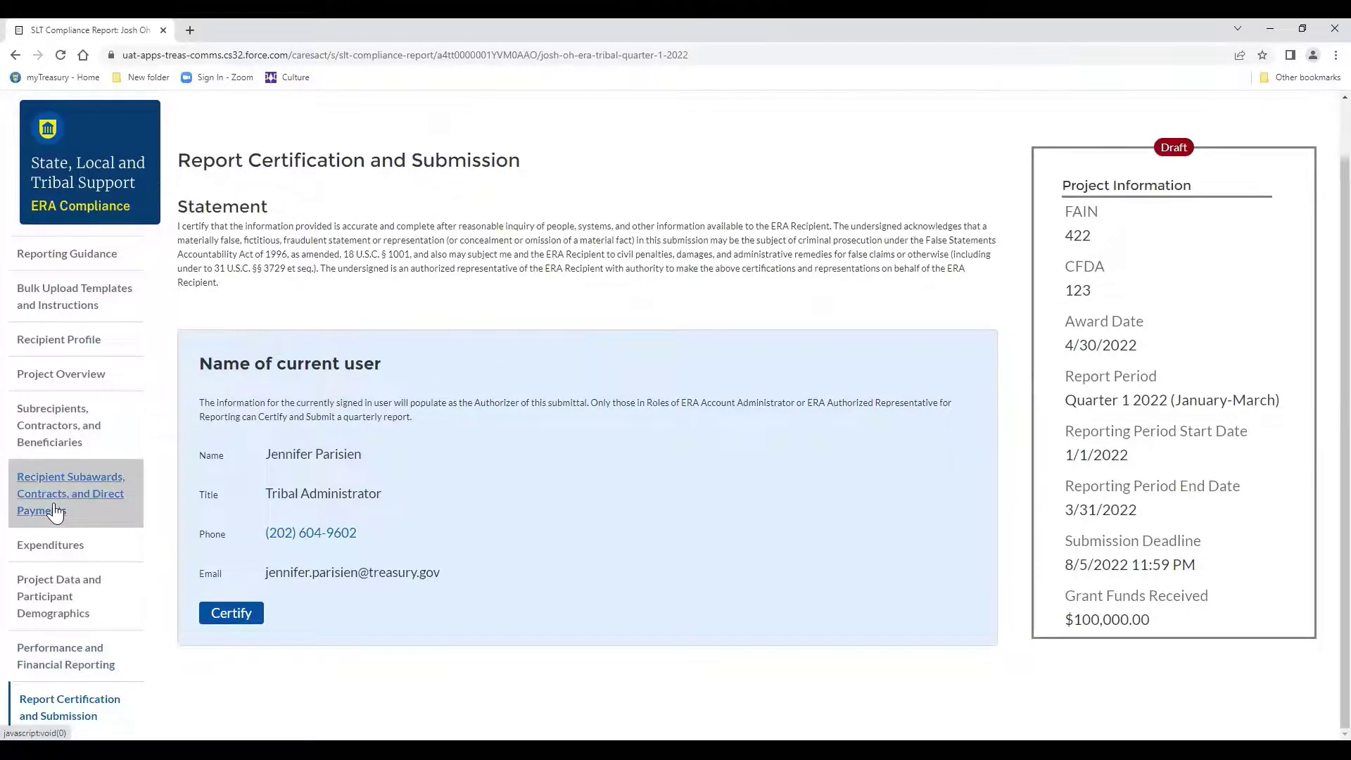
pyautogui.scroll(-1, 54, 512)
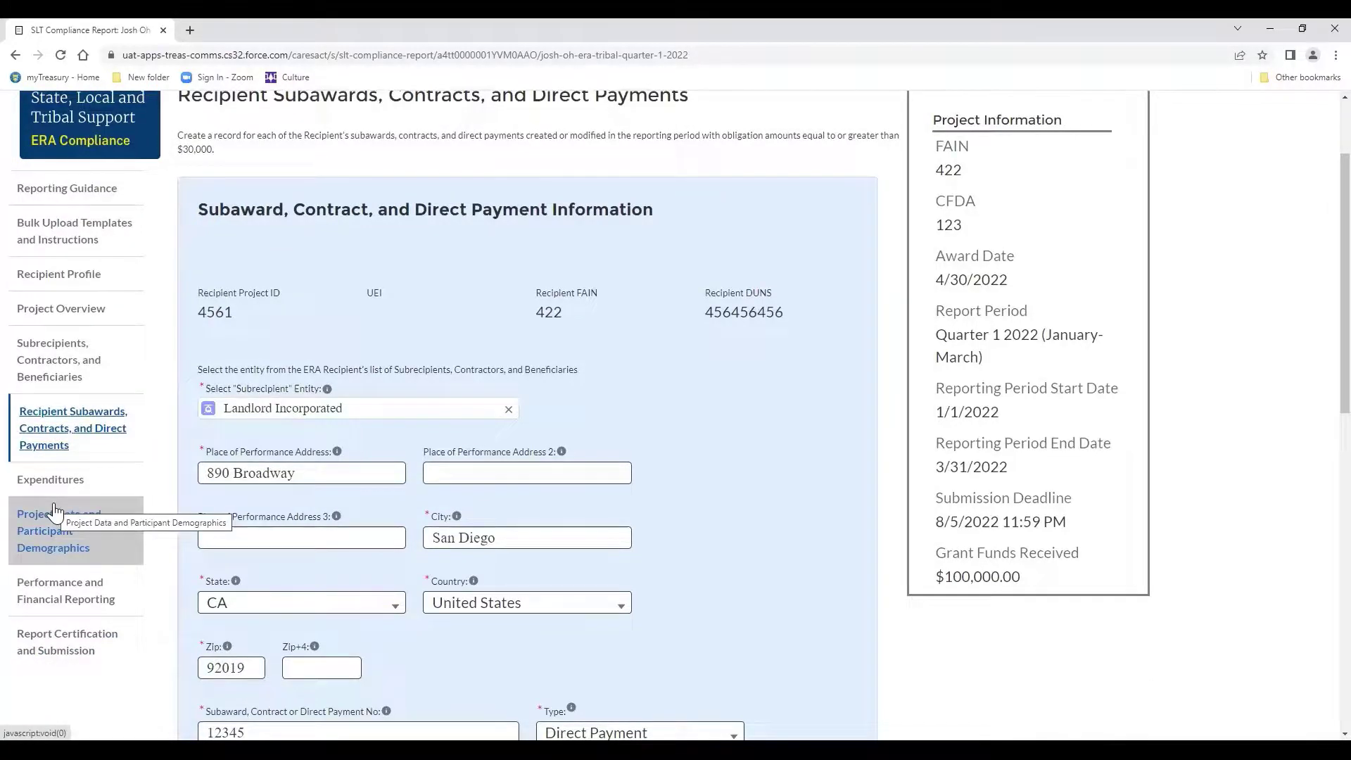
pyautogui.scroll(-5, 241, 478)
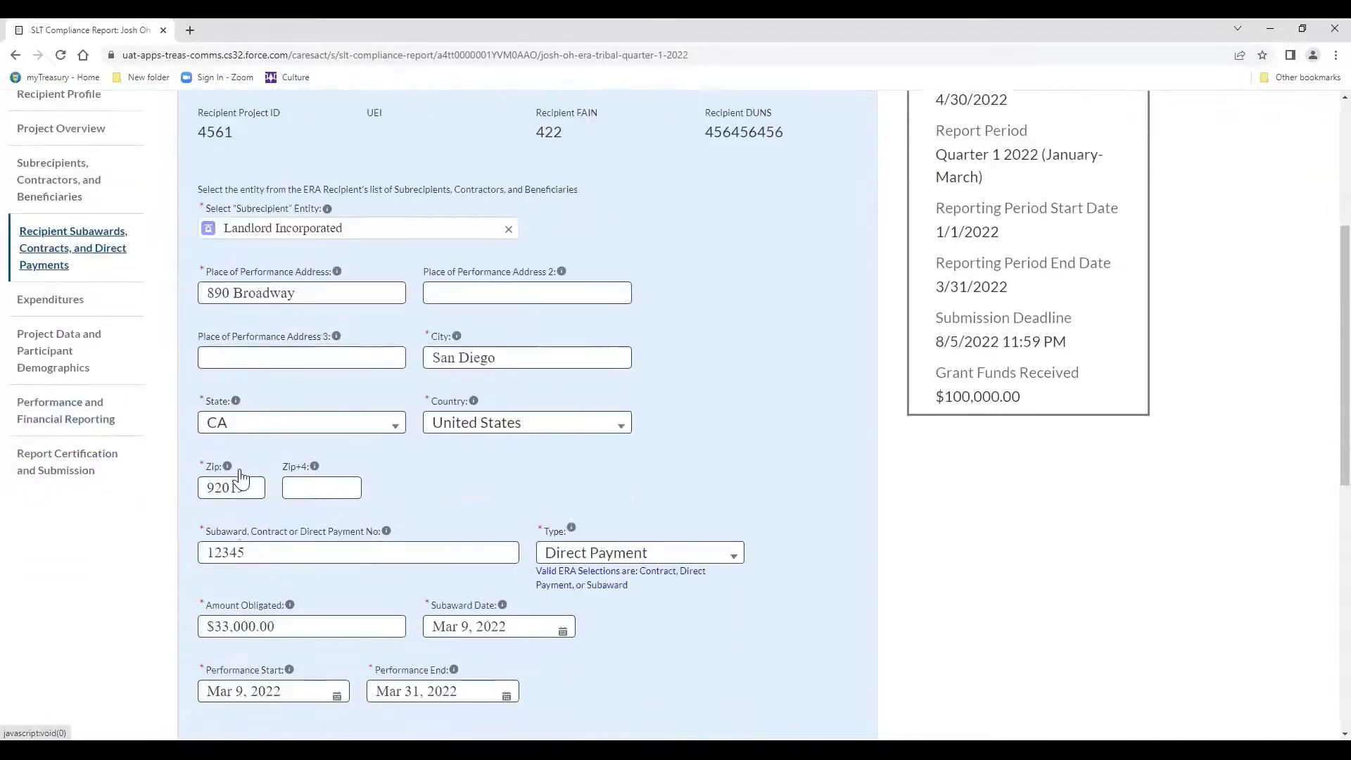
pyautogui.scroll(-2, 240, 479)
pyautogui.scroll(4, 241, 474)
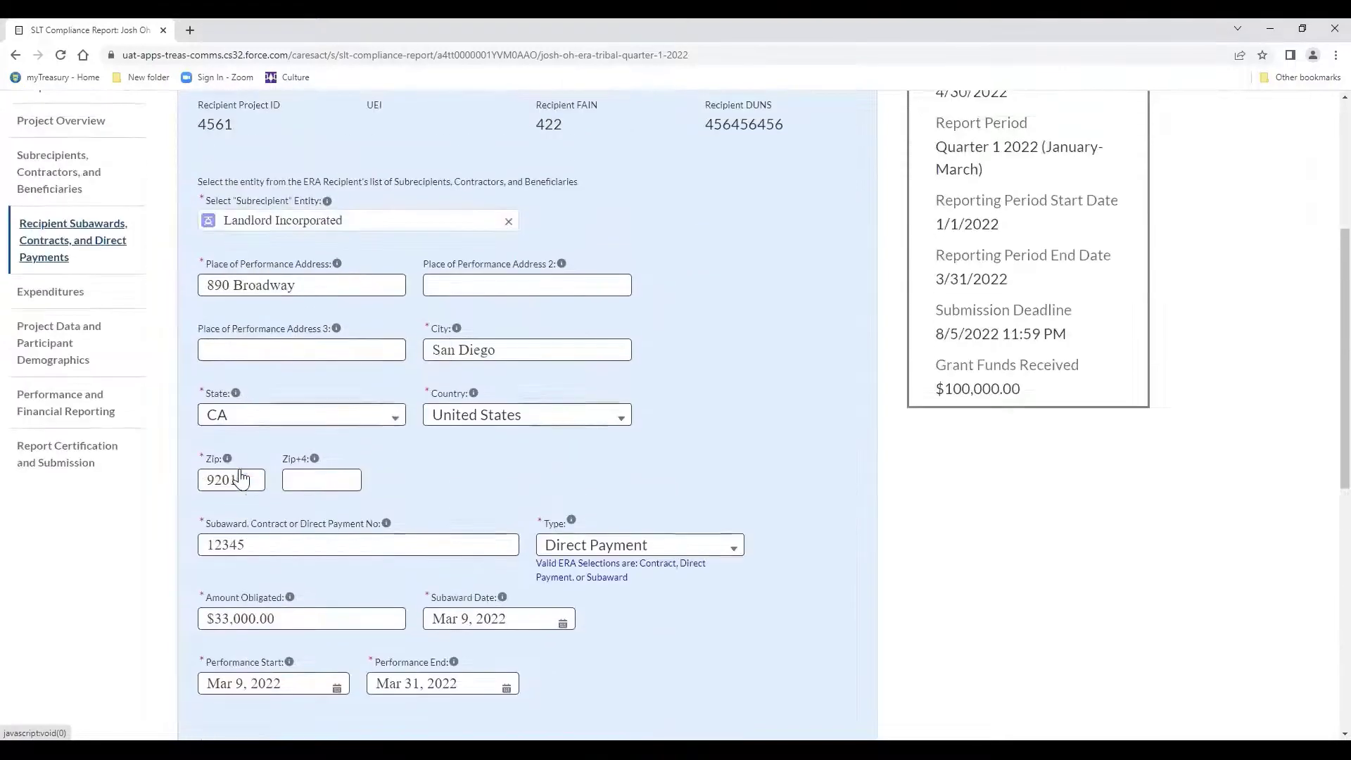
# Certify the Q1 2022 report and confirm its submission.
pyautogui.click(79, 462)
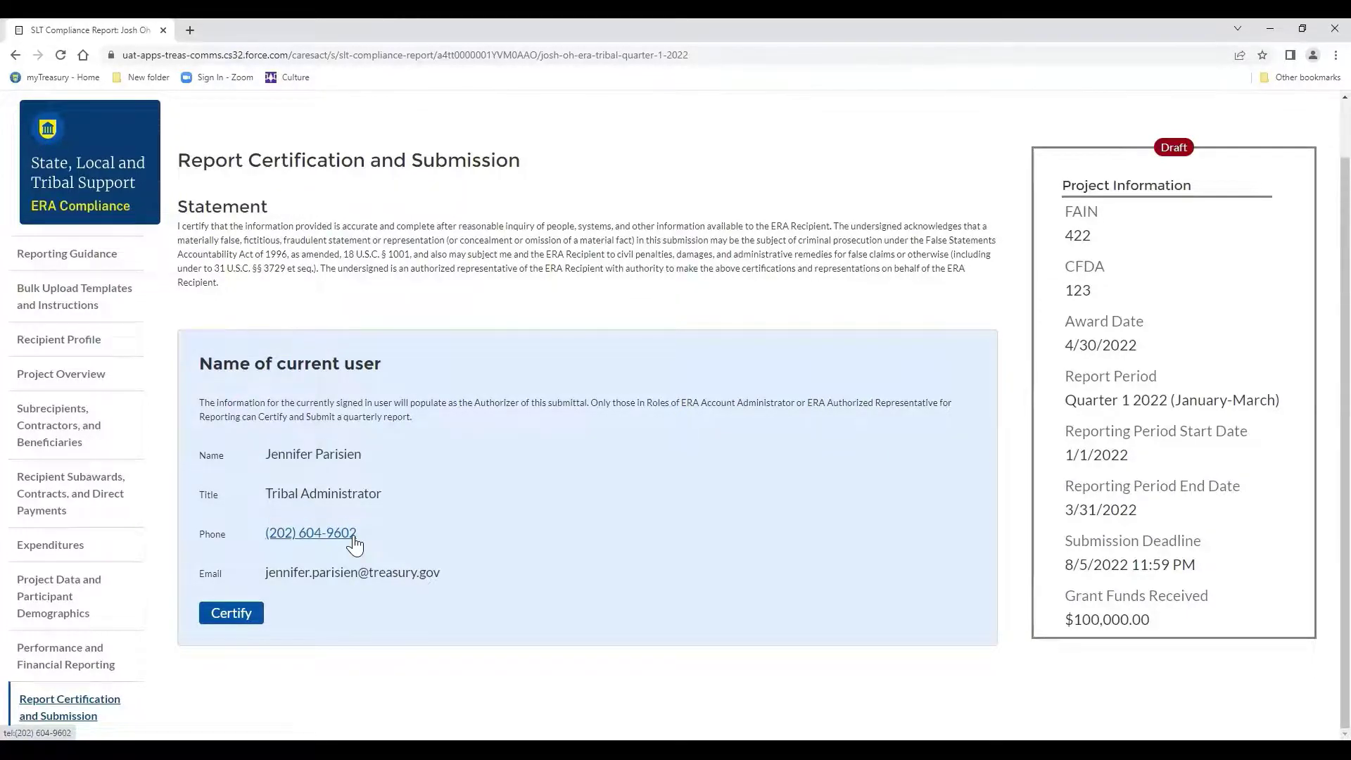
pyautogui.click(235, 613)
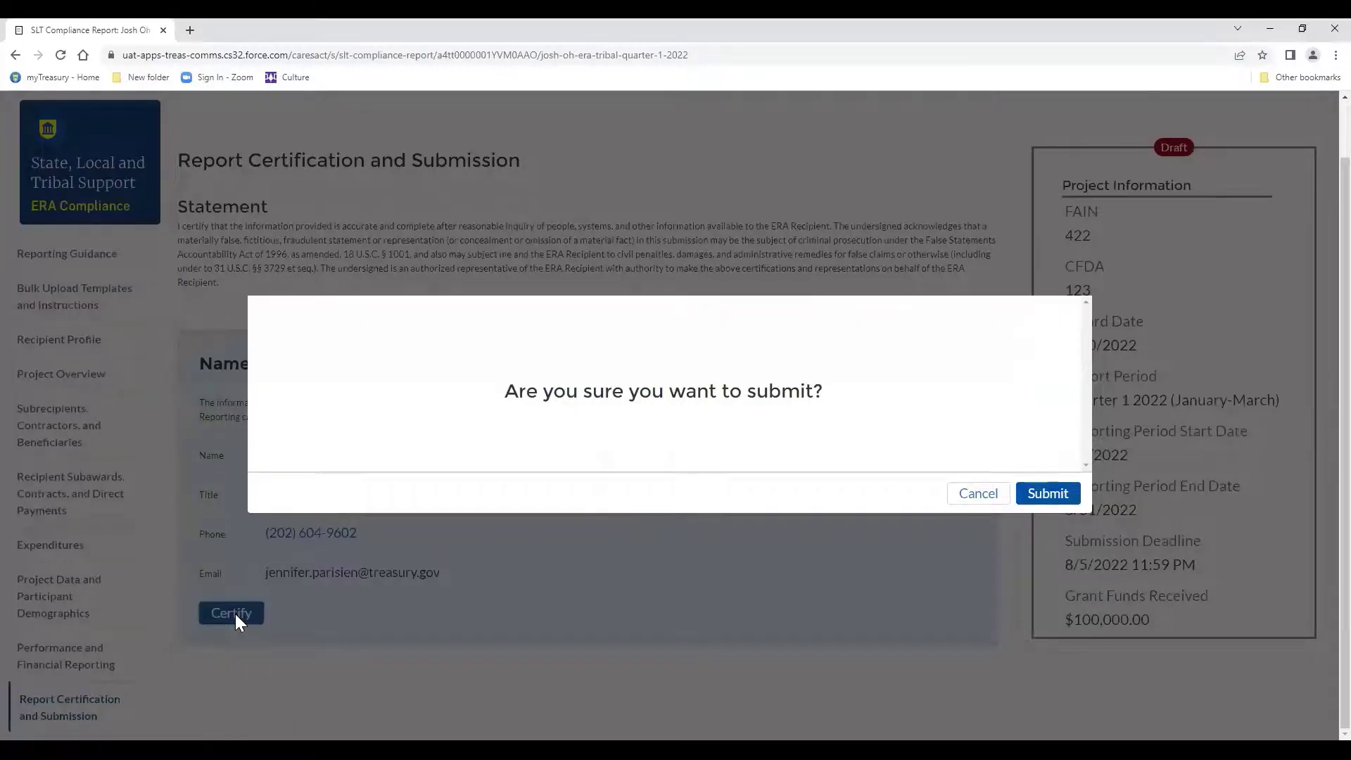
pyautogui.click(1046, 500)
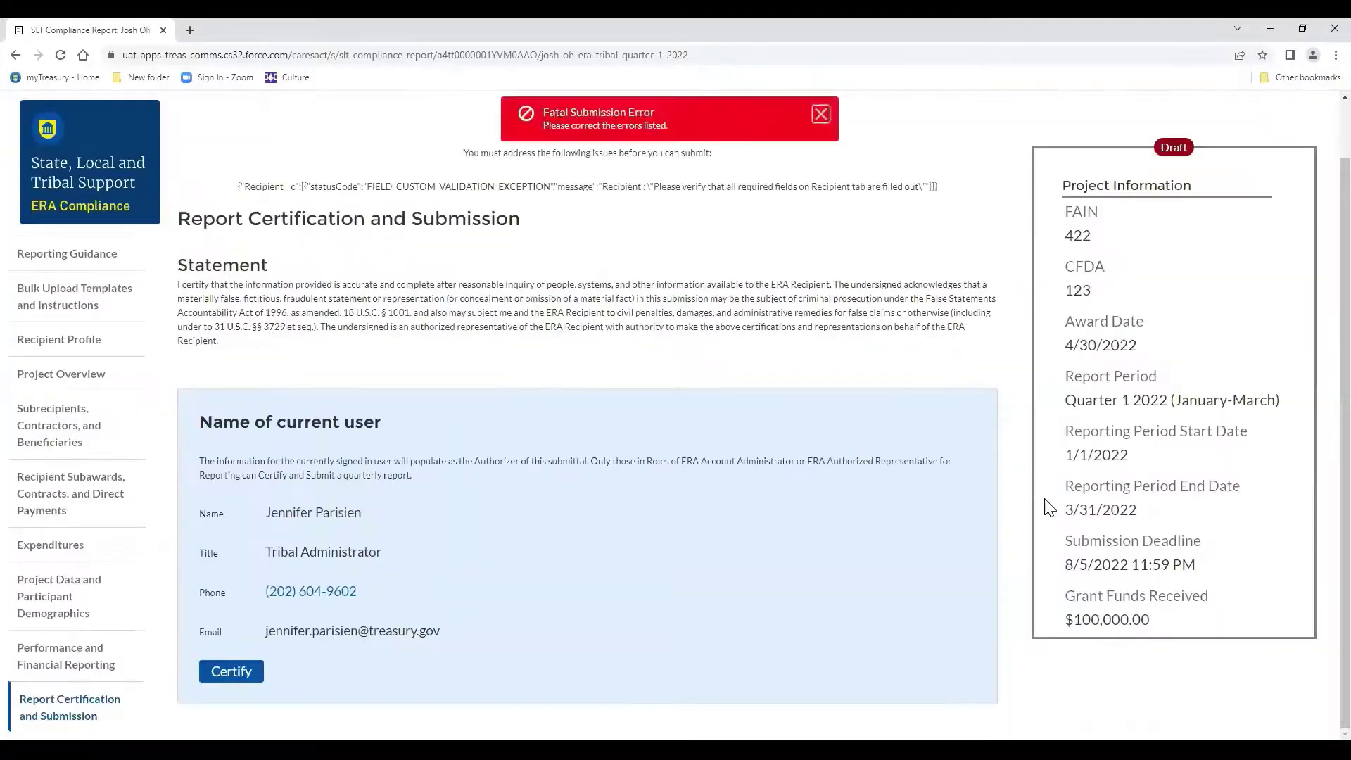